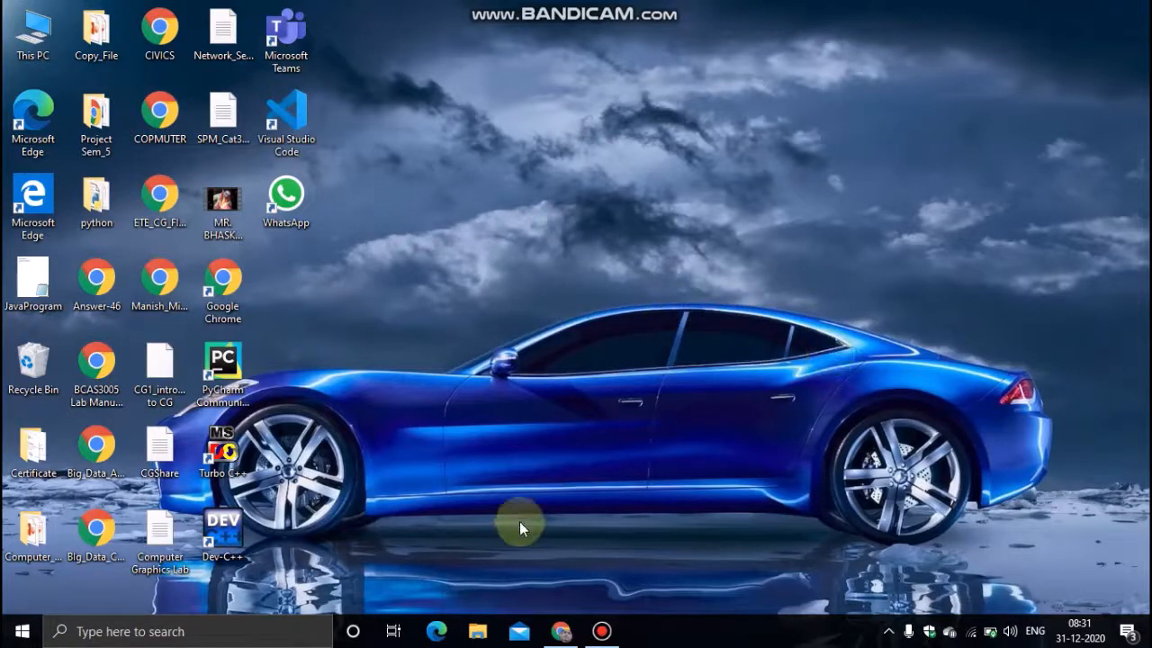
# - Open the Google Docs result from the existing Google search in Chrome and go to the personal Docs home page
pyautogui.click(562, 625)
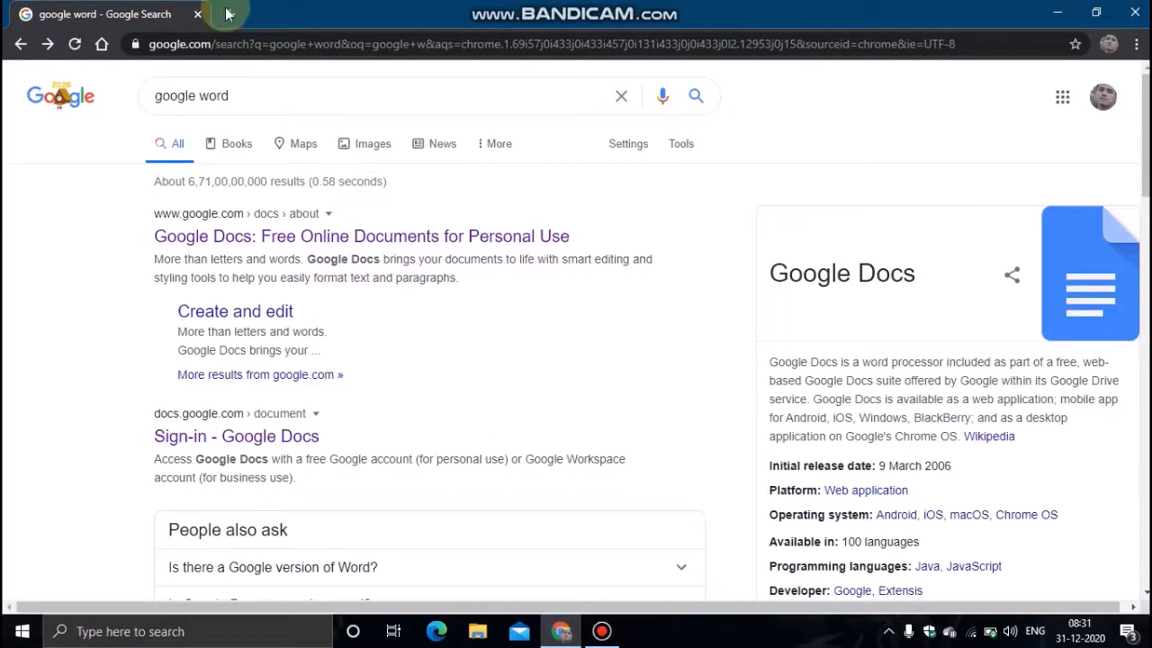
pyautogui.moveTo(241, 94); pyautogui.dragTo(150, 95)
pyautogui.click(255, 94)
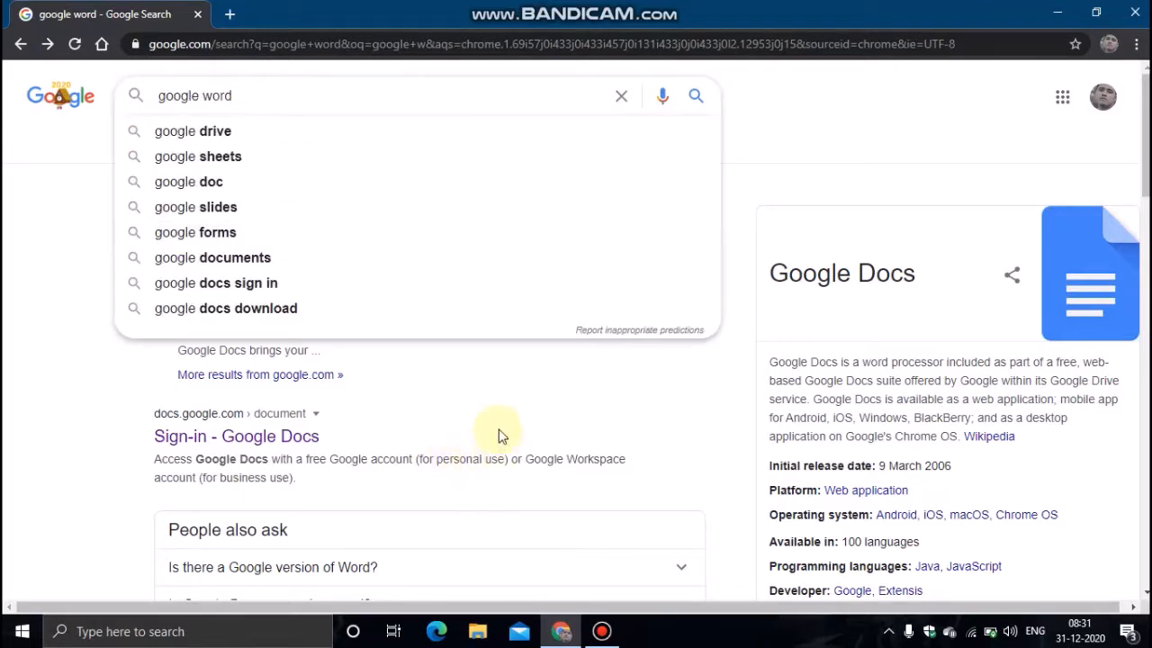
pyautogui.click(504, 396)
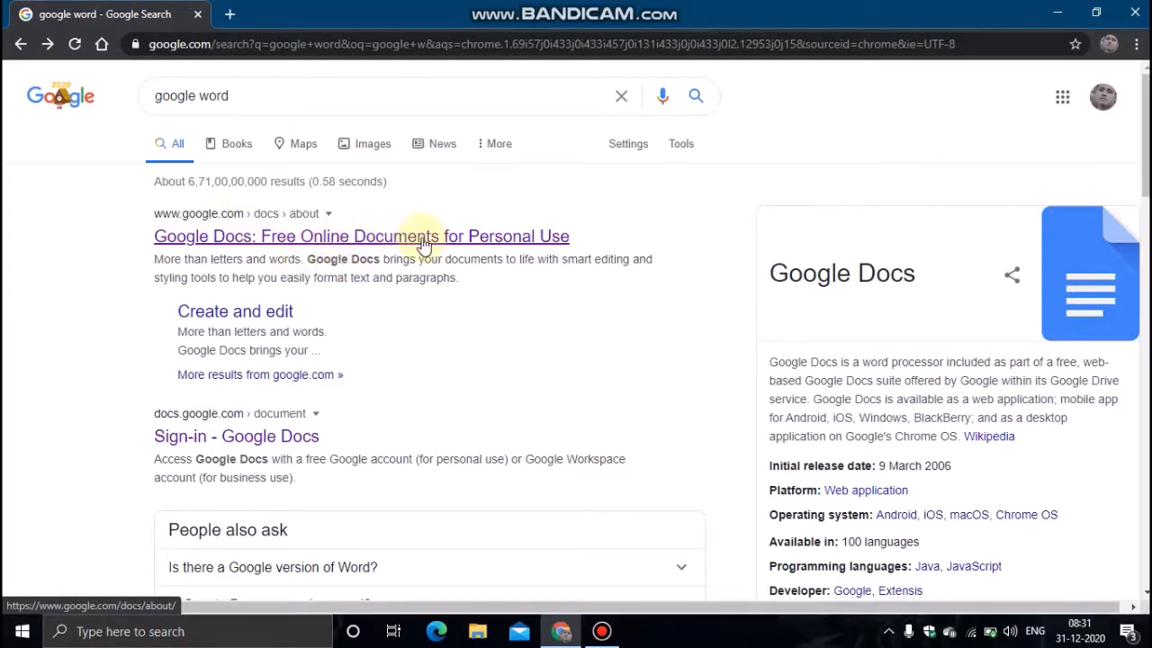
pyautogui.click(457, 248)
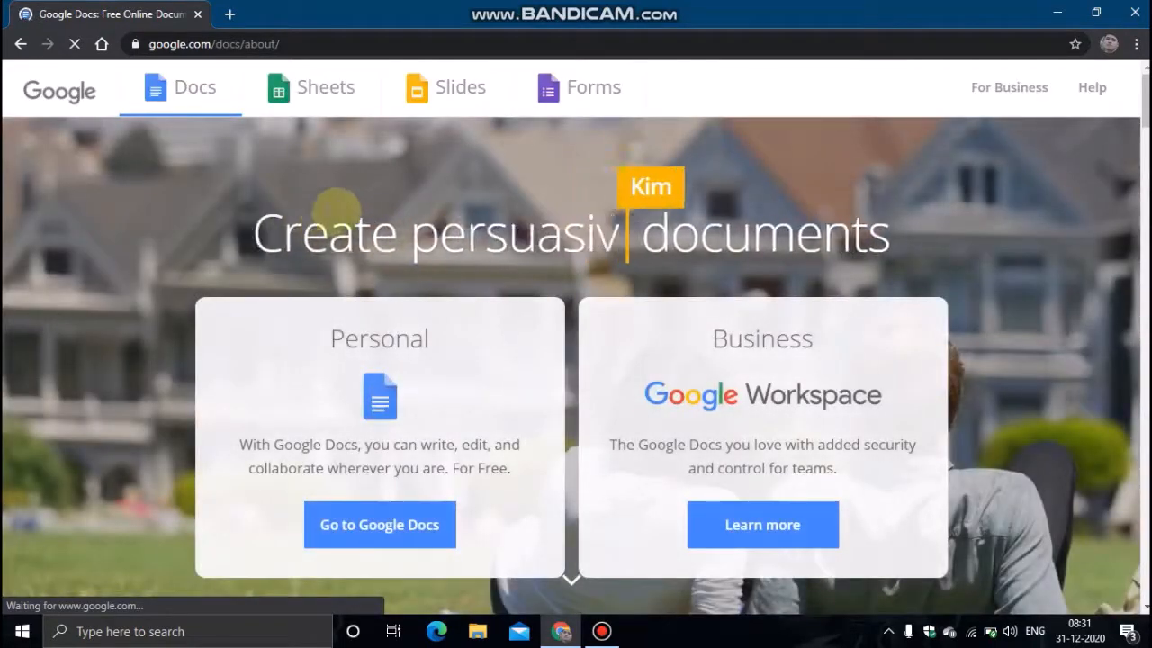
pyautogui.click(389, 525)
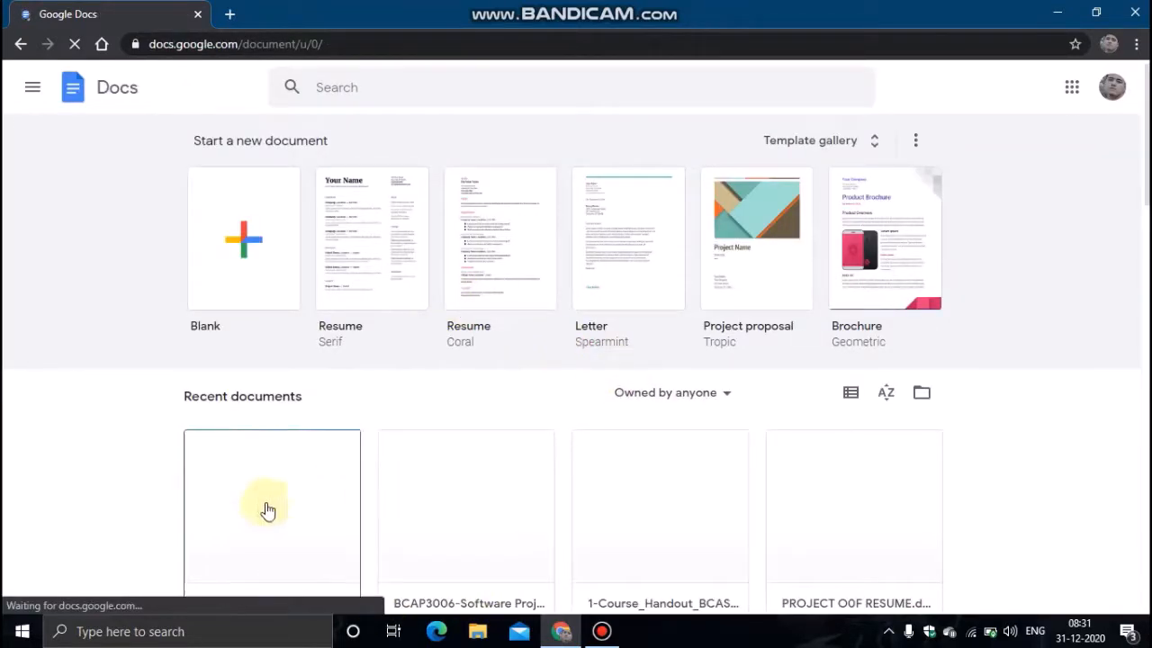
# - Create a new blank document
pyautogui.scroll(-4, 535, 407)
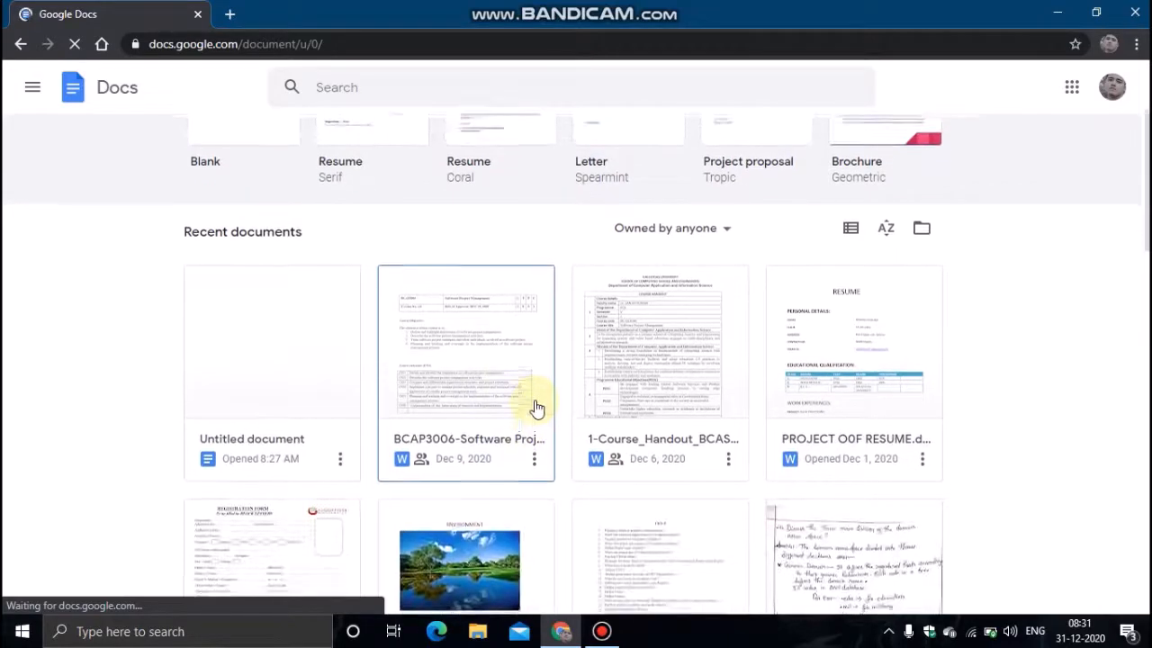
pyautogui.scroll(4, 535, 407)
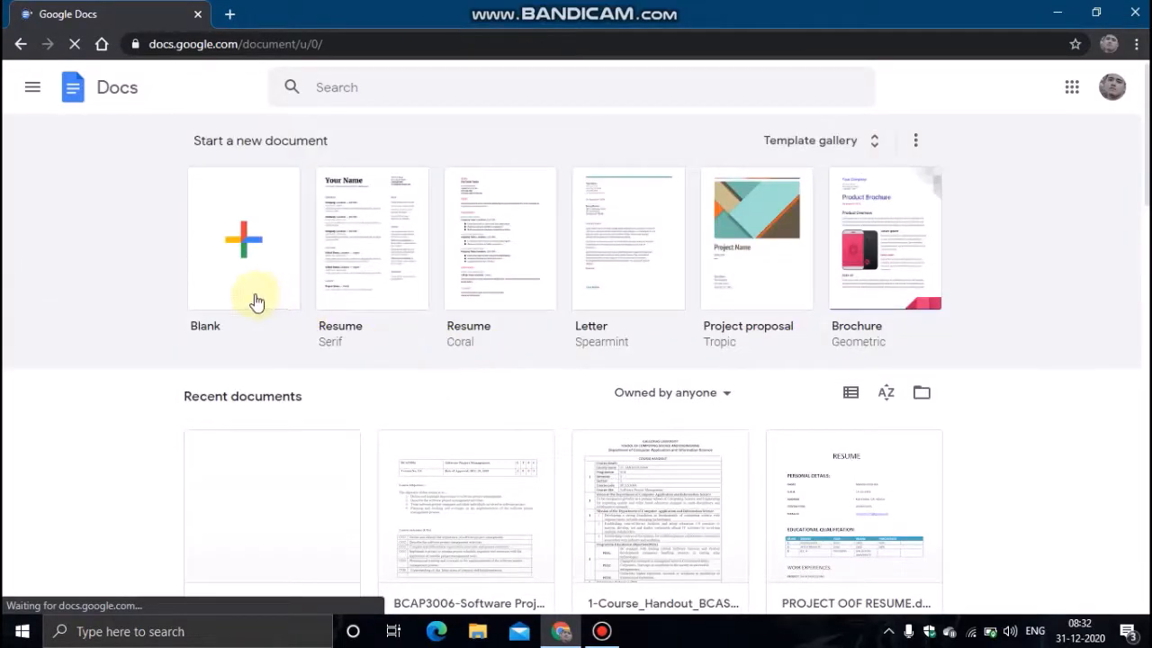
pyautogui.click(245, 245)
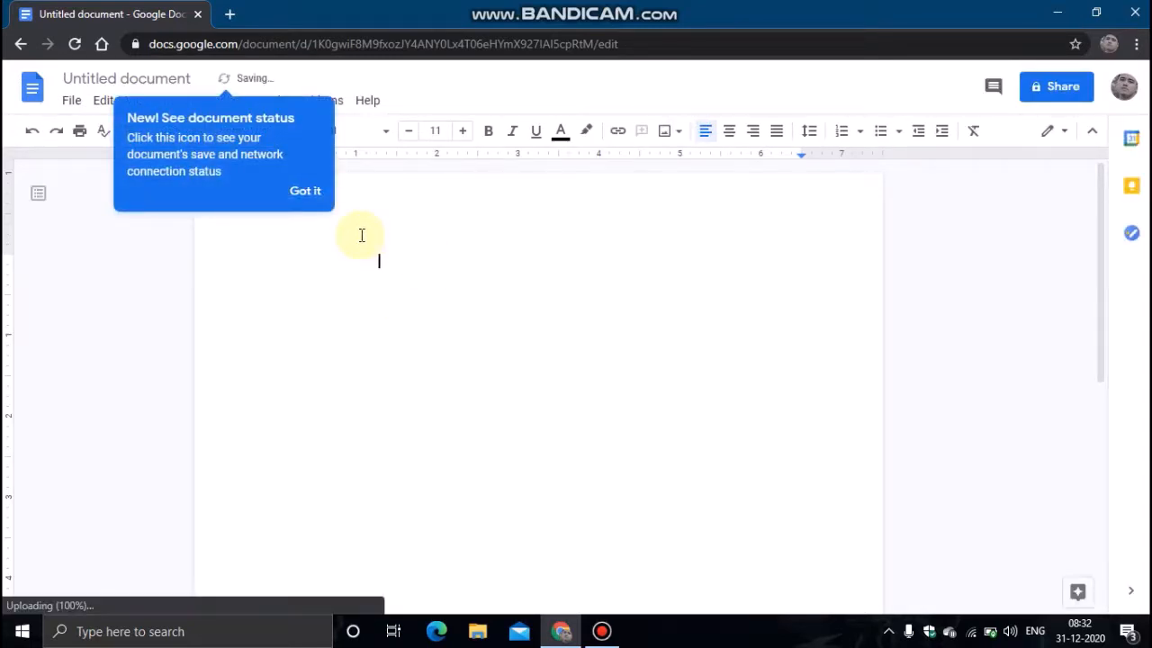
pyautogui.write('\\\\\\\\\\\\\\\\\\\\')
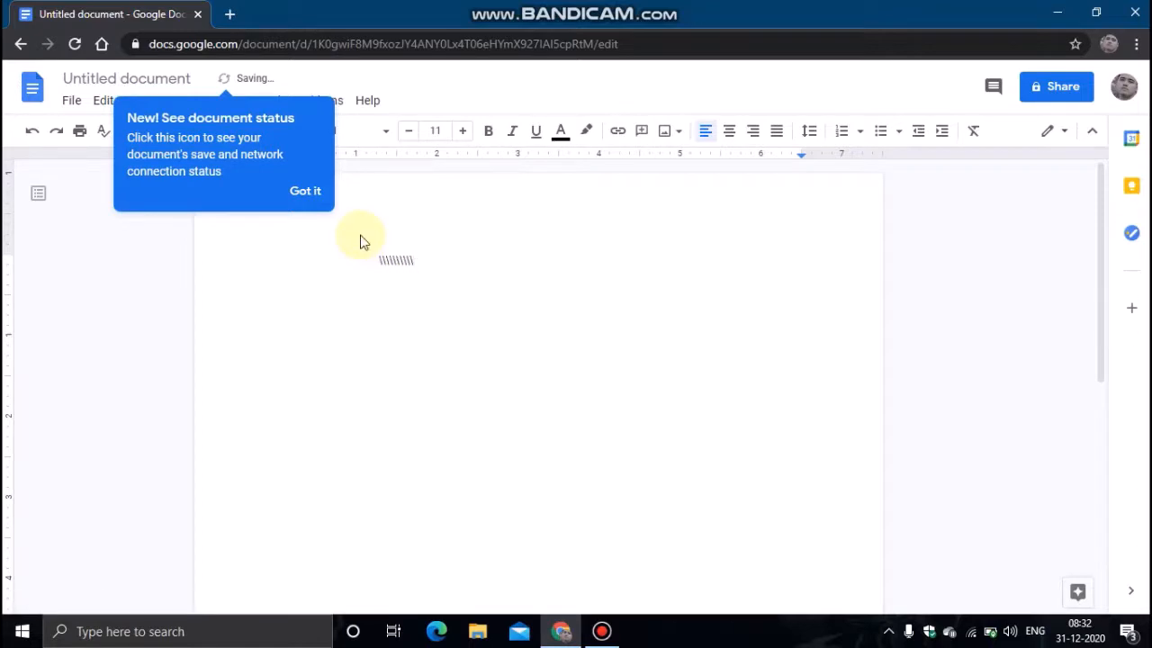
pyautogui.press('BackSpace')
pyautogui.press('BackSpace')
pyautogui.press('BackSpace')
pyautogui.press('BackSpace')
pyautogui.press('BackSpace')
pyautogui.press('BackSpace')
pyautogui.press('BackSpace')
pyautogui.press('BackSpace')
pyautogui.press('BackSpace')
pyautogui.press('BackSpace')
pyautogui.press('BackSpace')
pyautogui.press('BackSpace')
pyautogui.press('BackSpace')
pyautogui.press('BackSpace')
pyautogui.press('BackSpace')
pyautogui.press('BackSpace')
pyautogui.press('BackSpace')
pyautogui.press('BackSpace')
pyautogui.press('BackSpace')
pyautogui.press('BackSpace')
pyautogui.press('BackSpace')
pyautogui.press('BackSpace')
pyautogui.press('BackSpace')
pyautogui.press('BackSpace')
pyautogui.press('BackSpace')
pyautogui.press('BackSpace')
pyautogui.press('BackSpace')
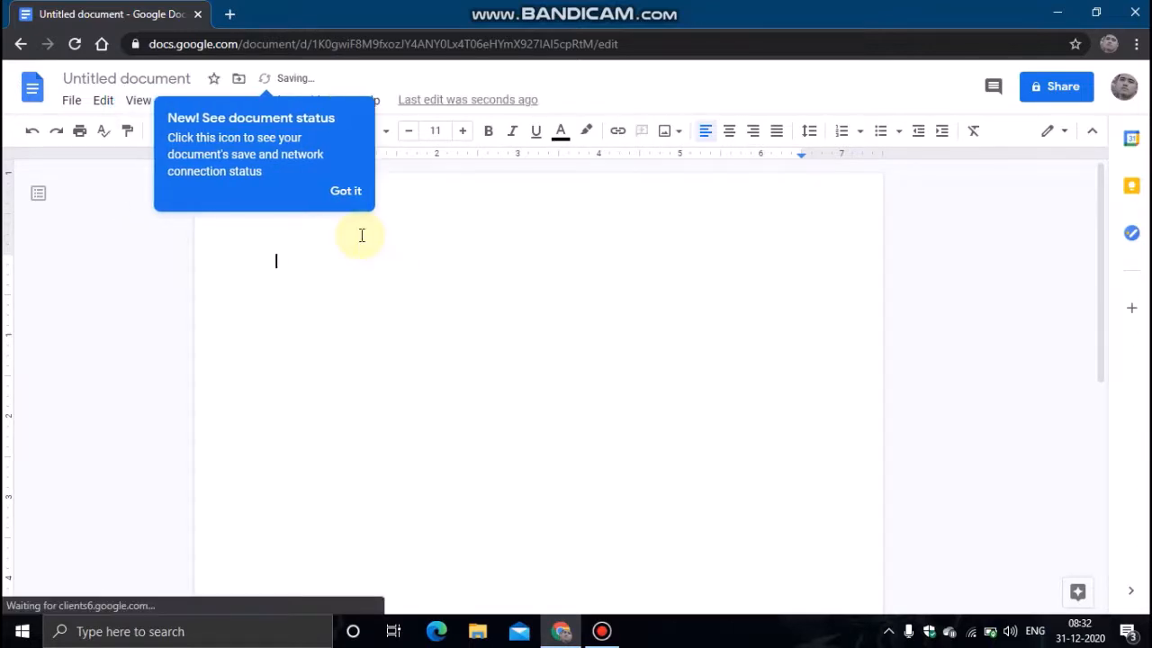
# - Dismiss the document status notice and set the page zoom to 125%
pyautogui.click(265, 79)
pyautogui.click(404, 321)
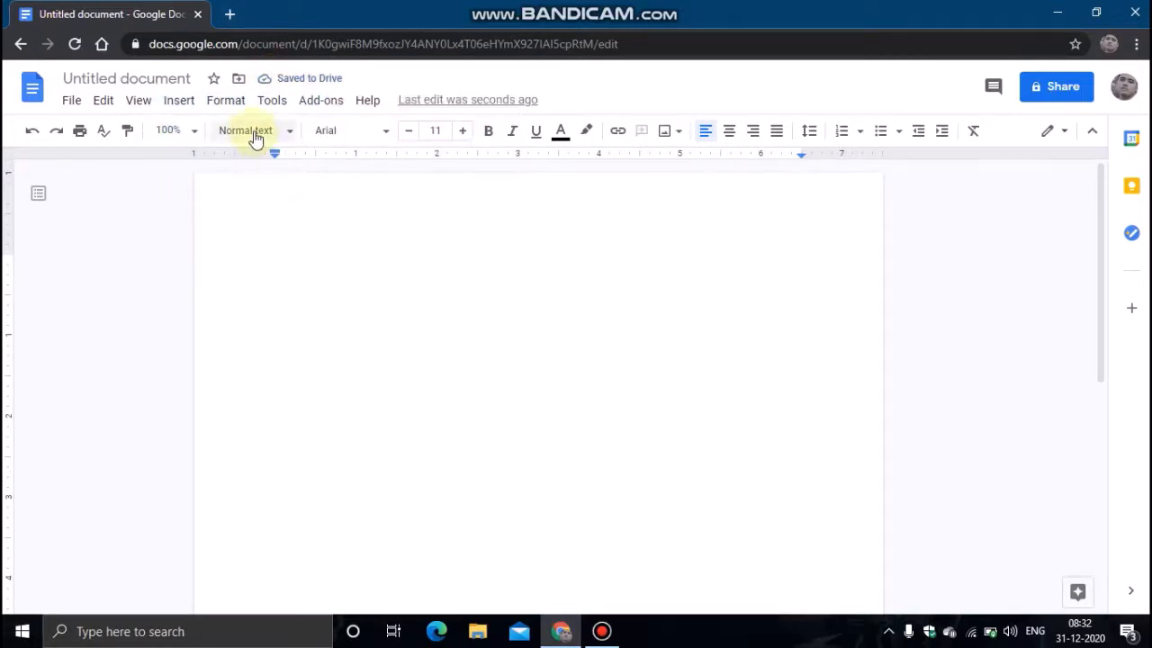
pyautogui.click(190, 132)
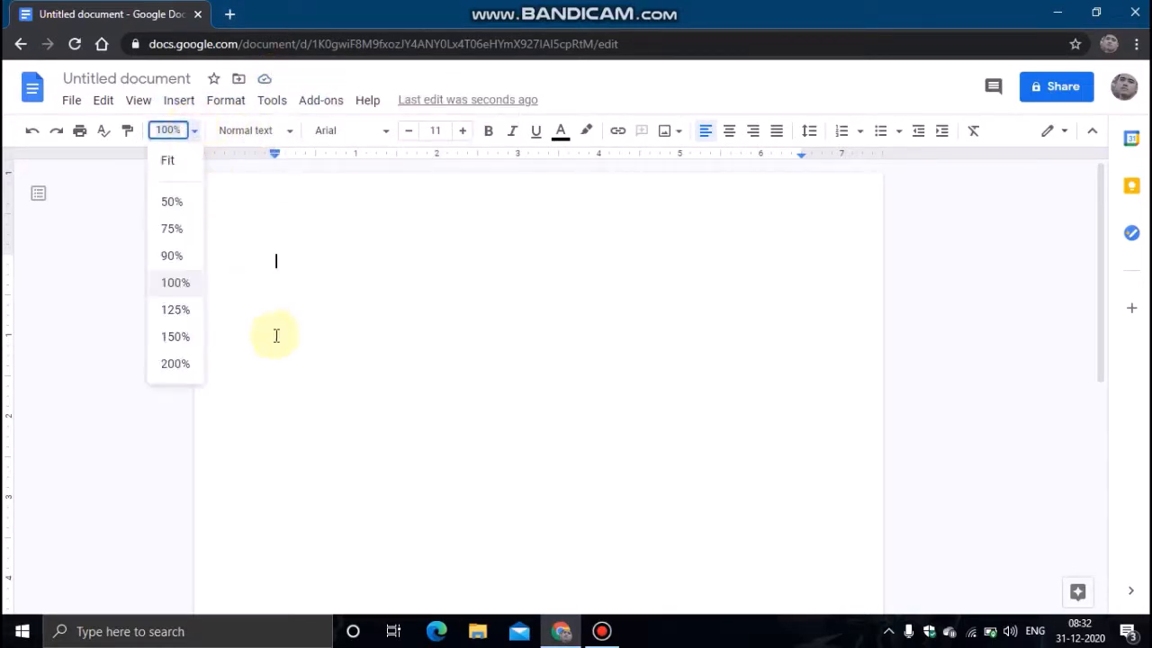
pyautogui.click(176, 309)
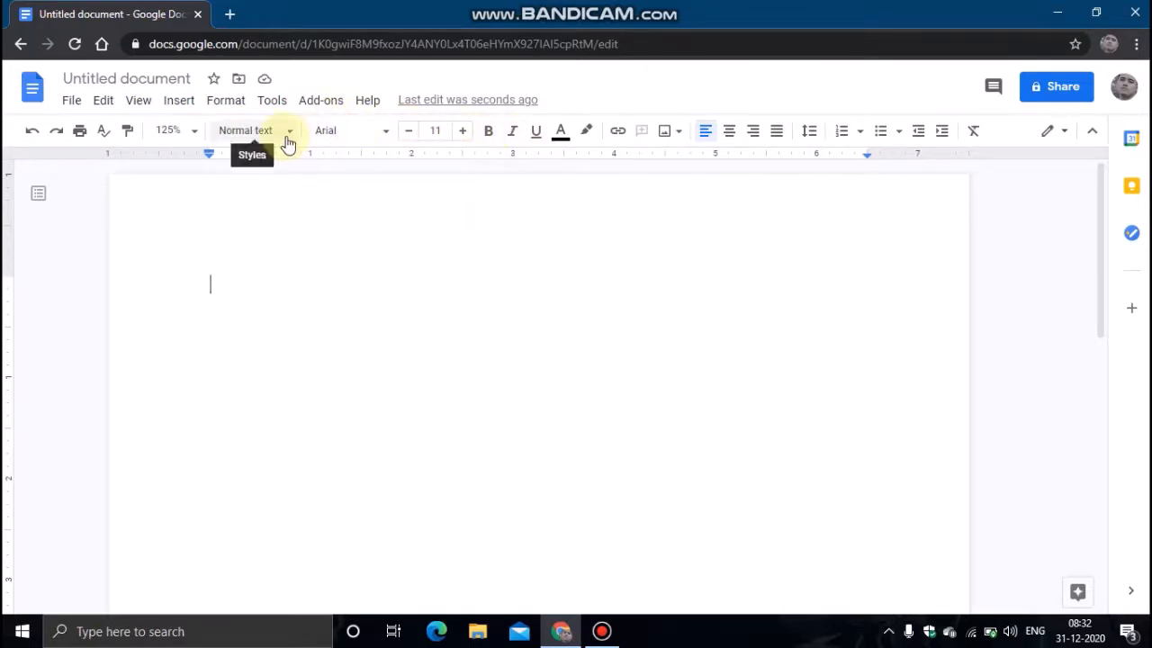
# - Keep the Normal text style and set the font to Oswald Light
pyautogui.click(286, 140)
pyautogui.moveTo(352, 306)
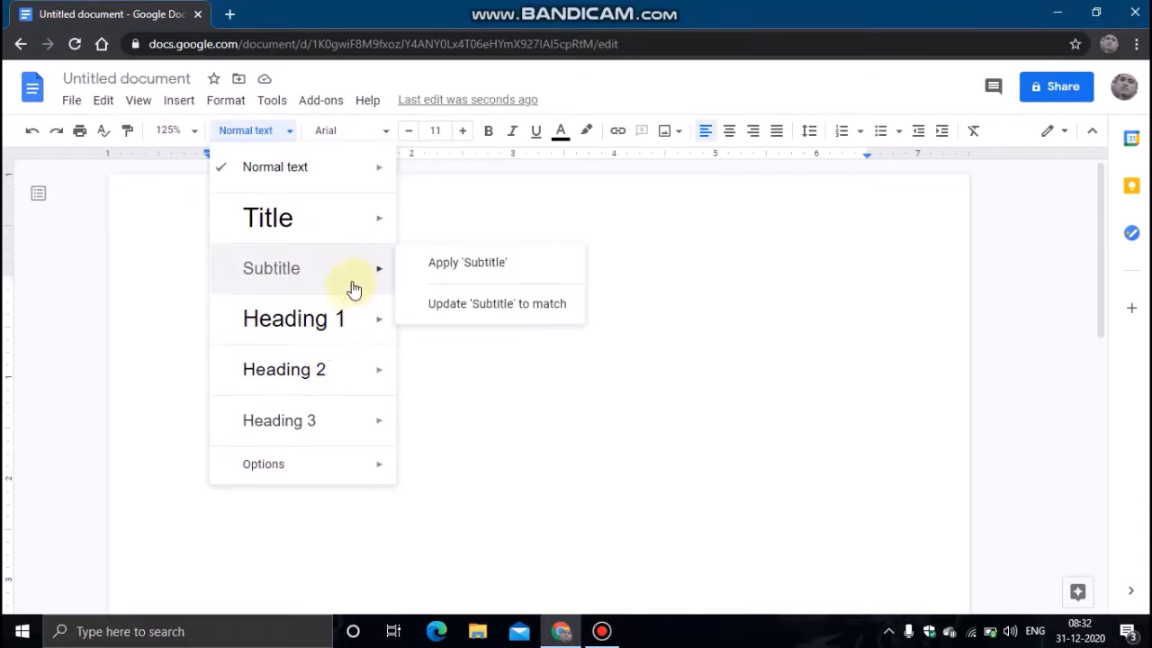
pyautogui.click(376, 163)
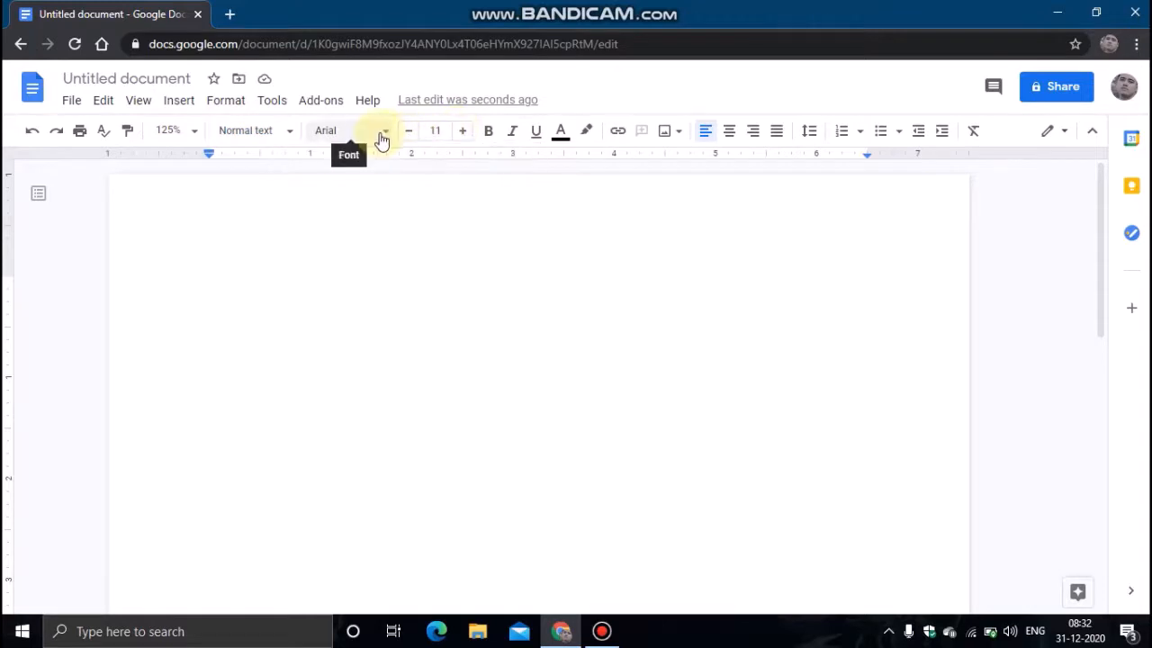
pyautogui.click(381, 135)
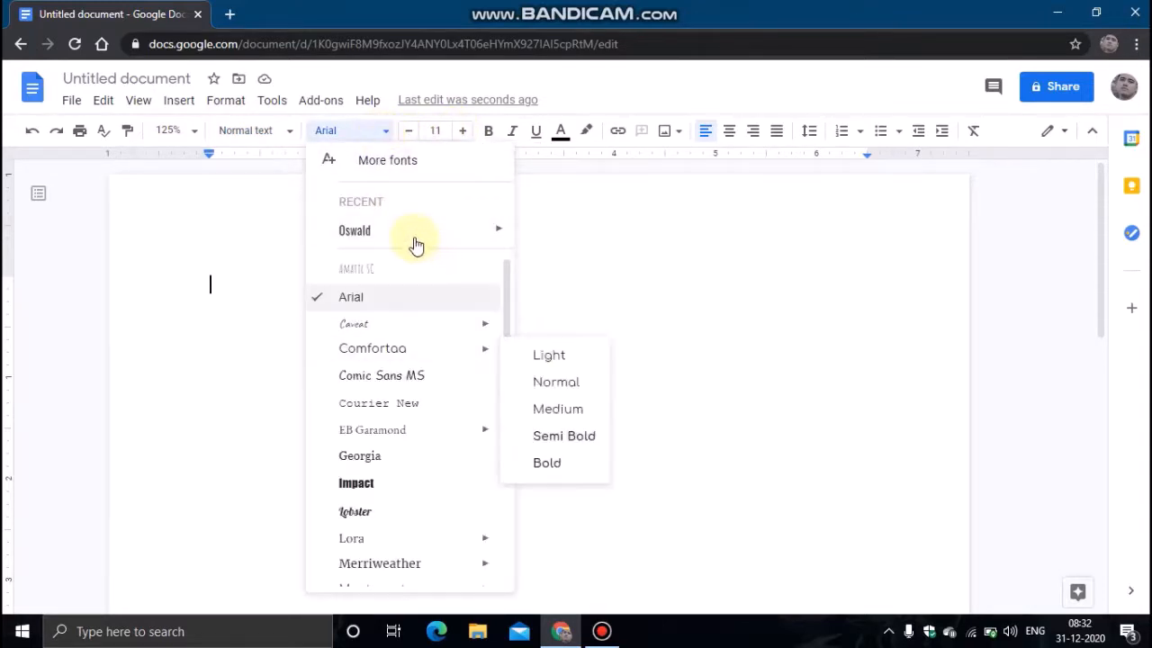
pyautogui.moveTo(481, 238)
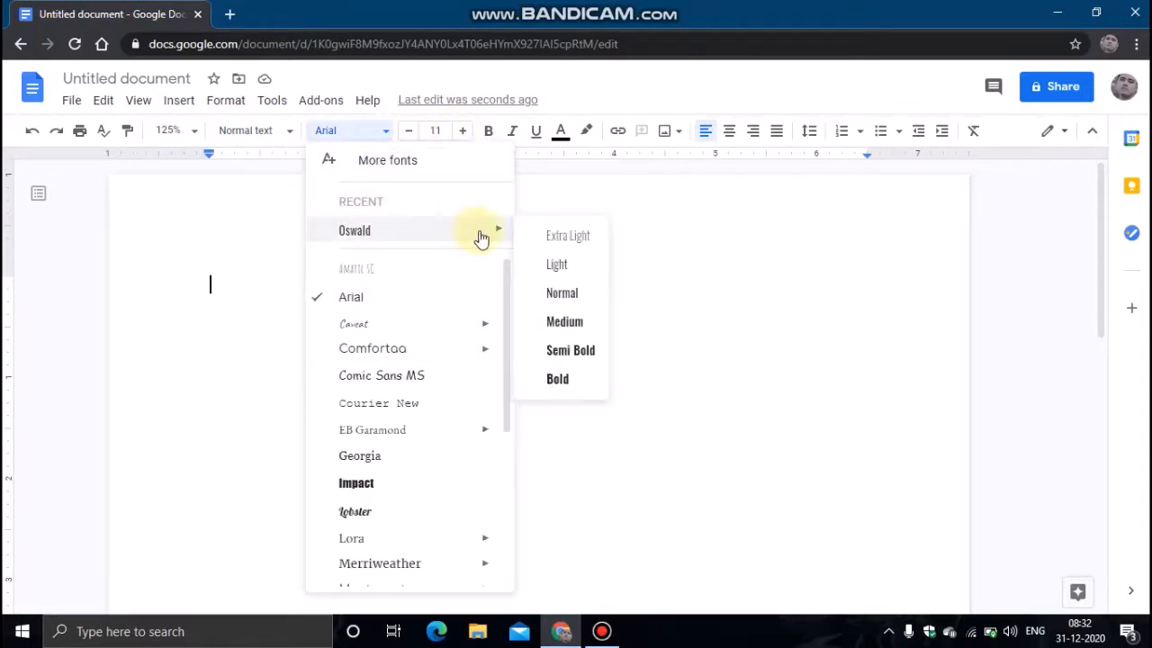
pyautogui.click(566, 267)
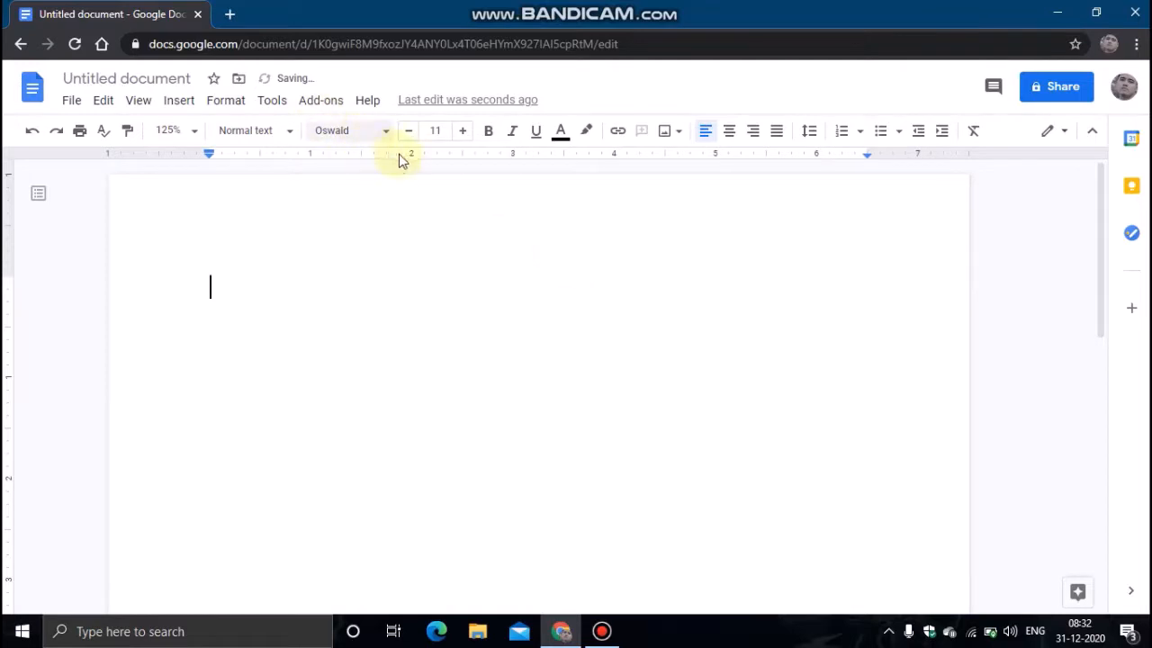
# - Try font size 12 and set the size back to 11
pyautogui.click(464, 132)
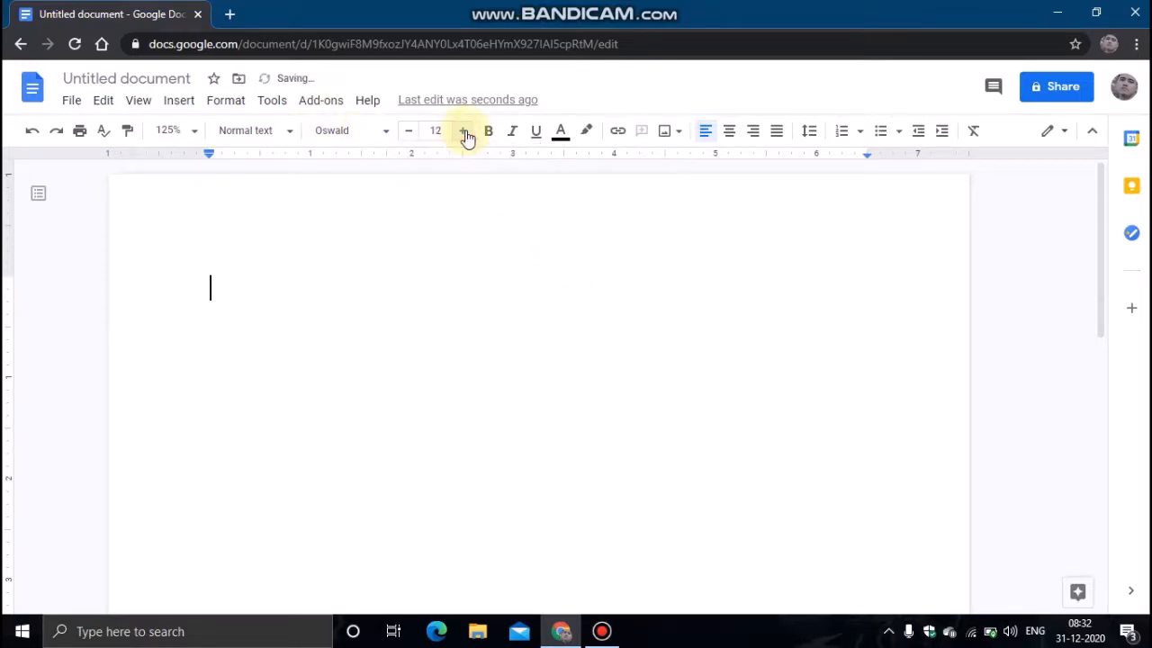
pyautogui.click(410, 133)
pyautogui.click(409, 133)
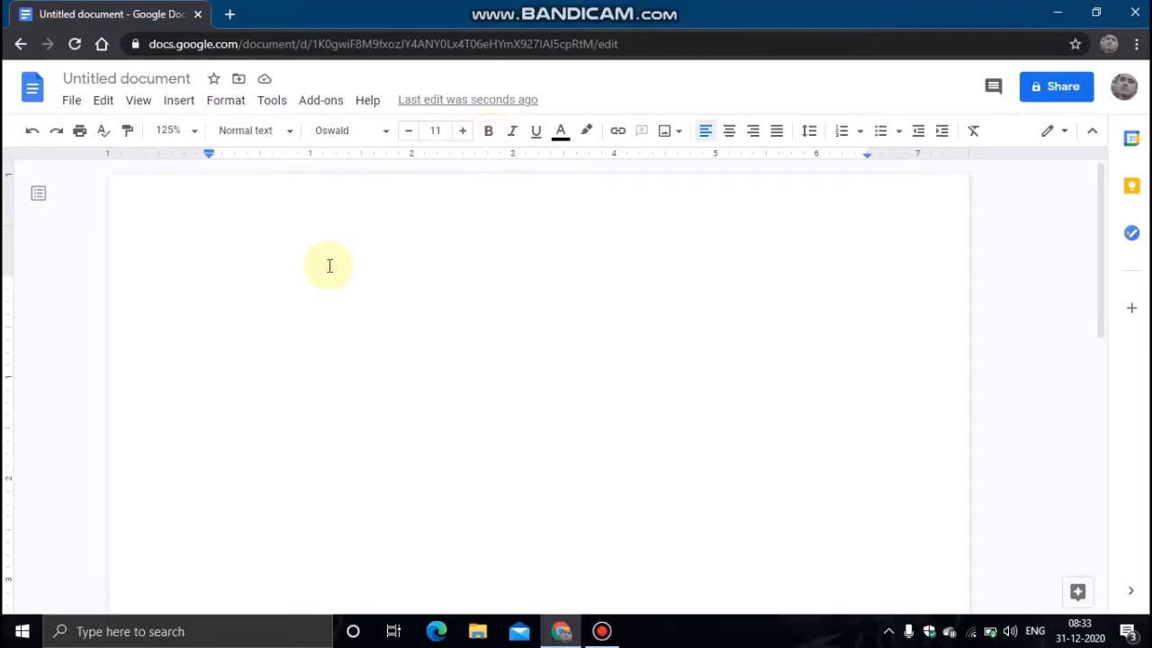
# - Try bold formatting with a sample letter "h", delete the letter and turn bold off
pyautogui.click(497, 133)
pyautogui.write('h')
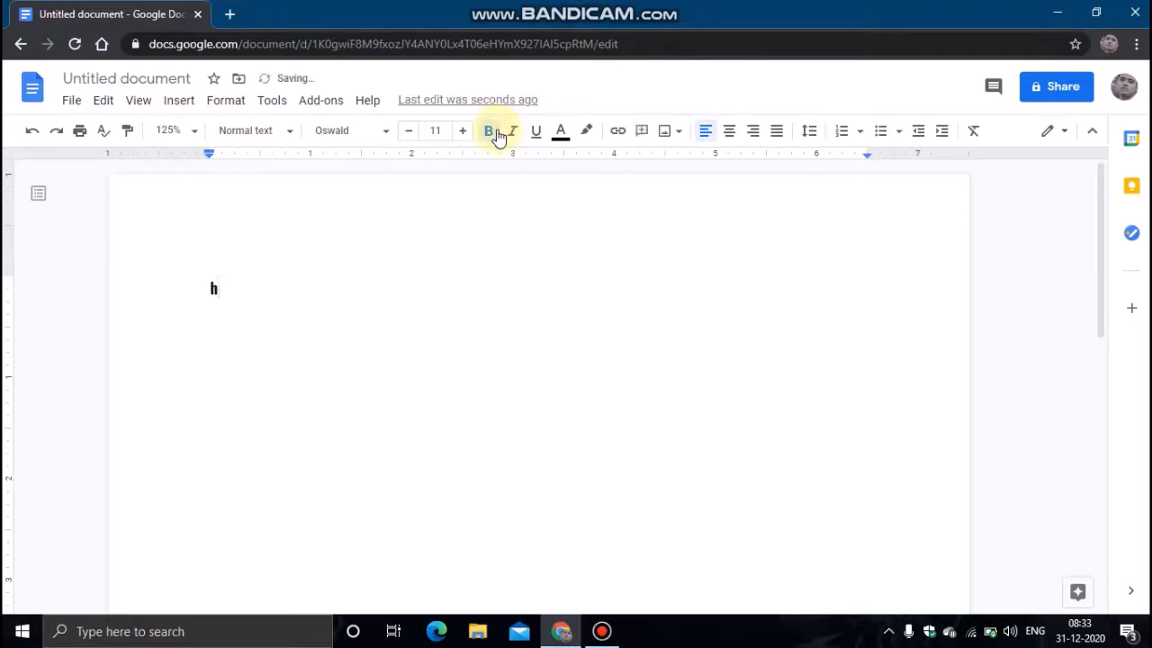
pyautogui.press('BackSpace')
pyautogui.click(498, 133)
# - Turn on italic formatting, try it with a sample letter "h" and delete the letter
pyautogui.click(509, 134)
pyautogui.write('h')
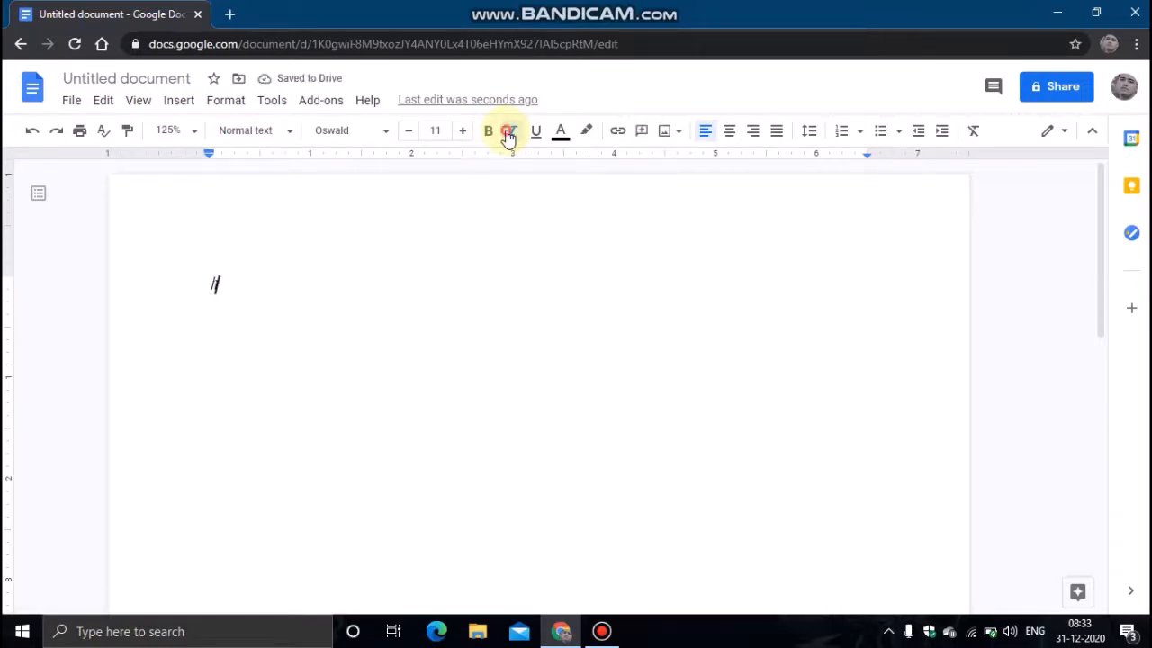
pyautogui.click(509, 134)
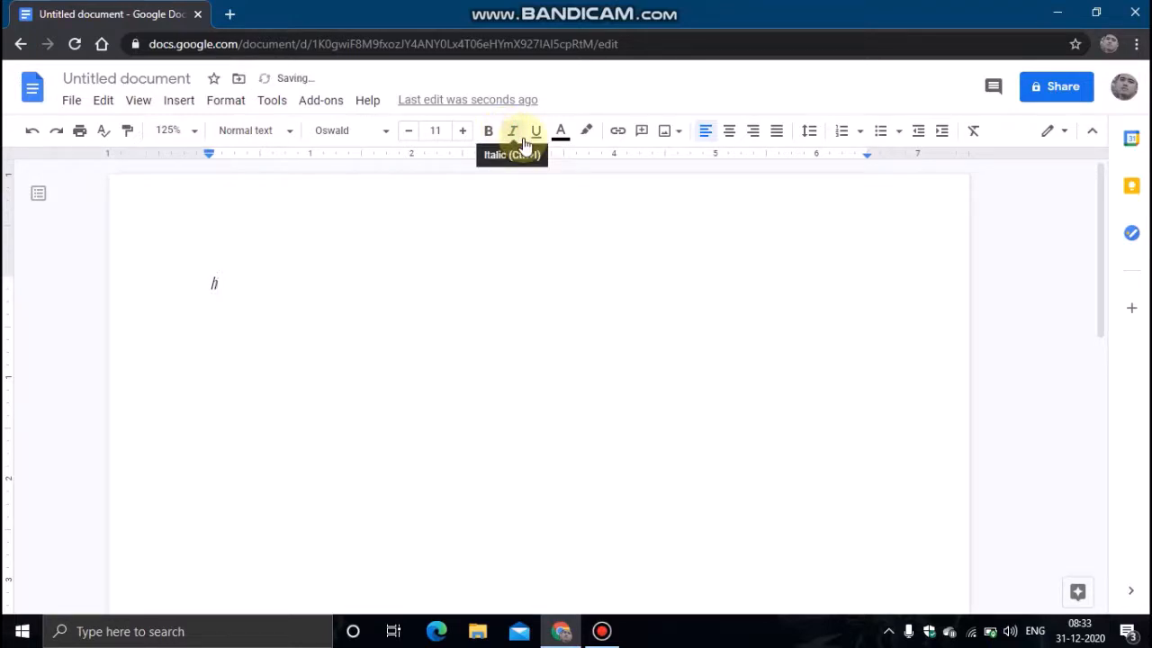
pyautogui.press('BackSpace')
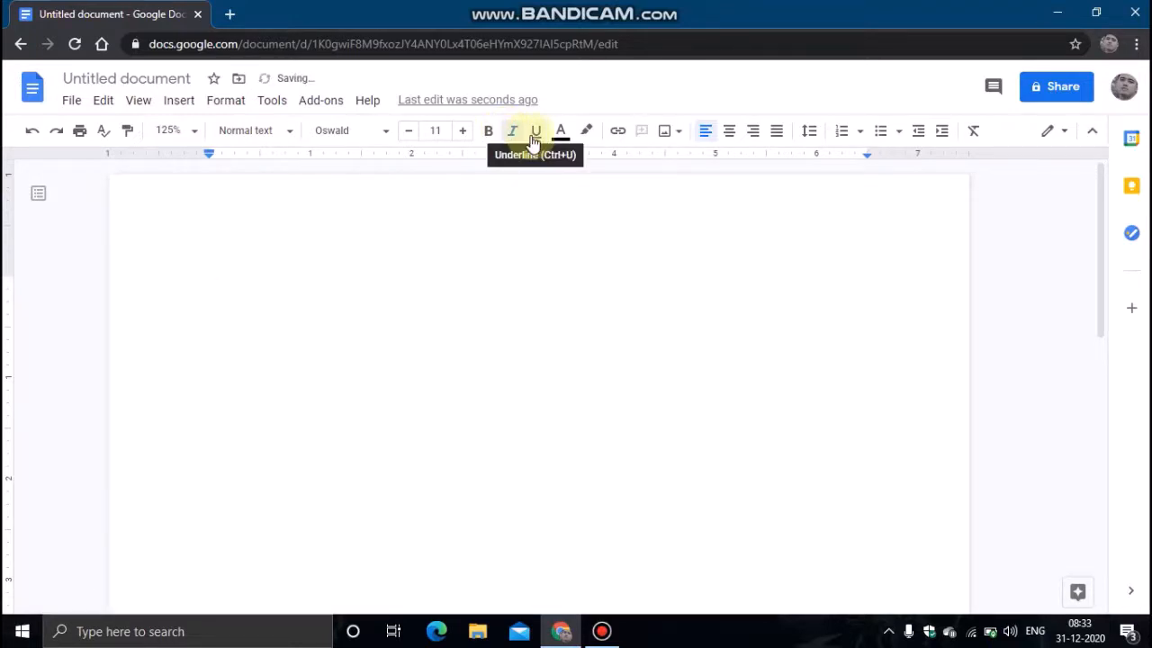
# - Try underlining with the sample text "hhh", delete the text and turn underline off
pyautogui.click(533, 143)
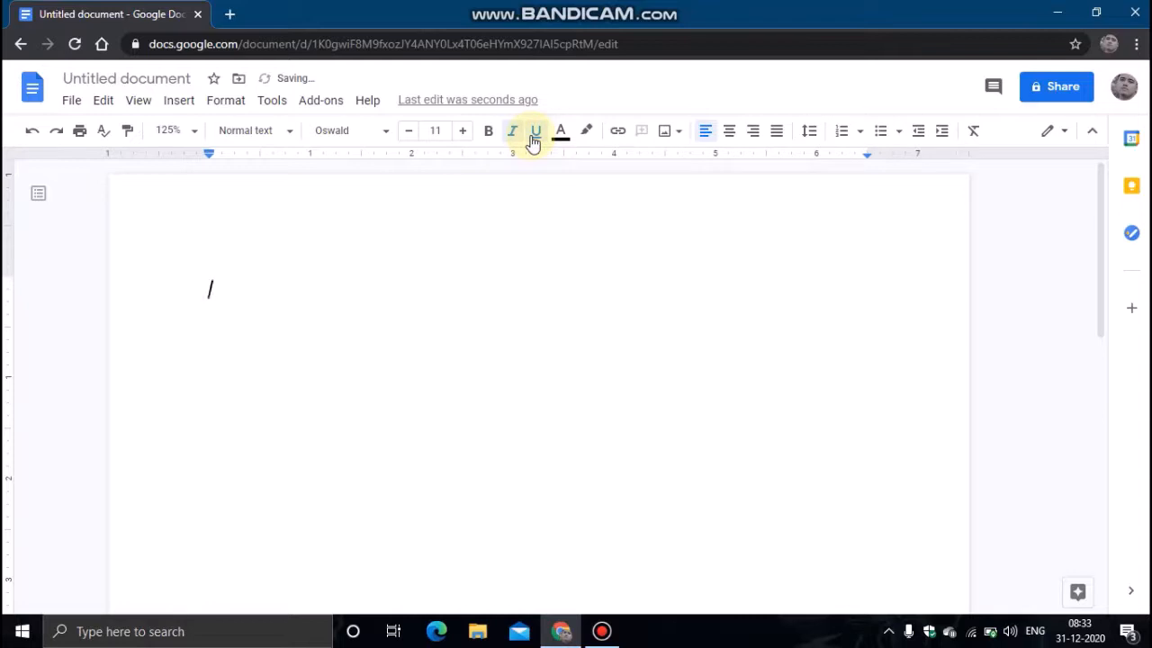
pyautogui.write('I')
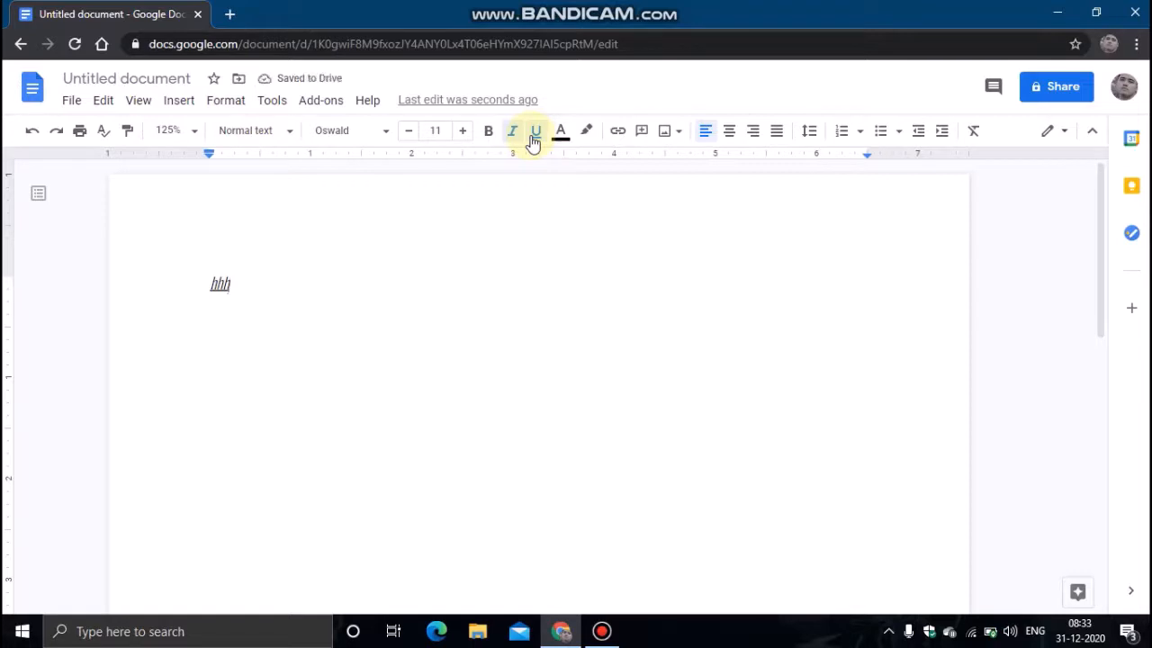
pyautogui.press('BackSpace')
pyautogui.press('BackSpace')
pyautogui.press('BackSpace')
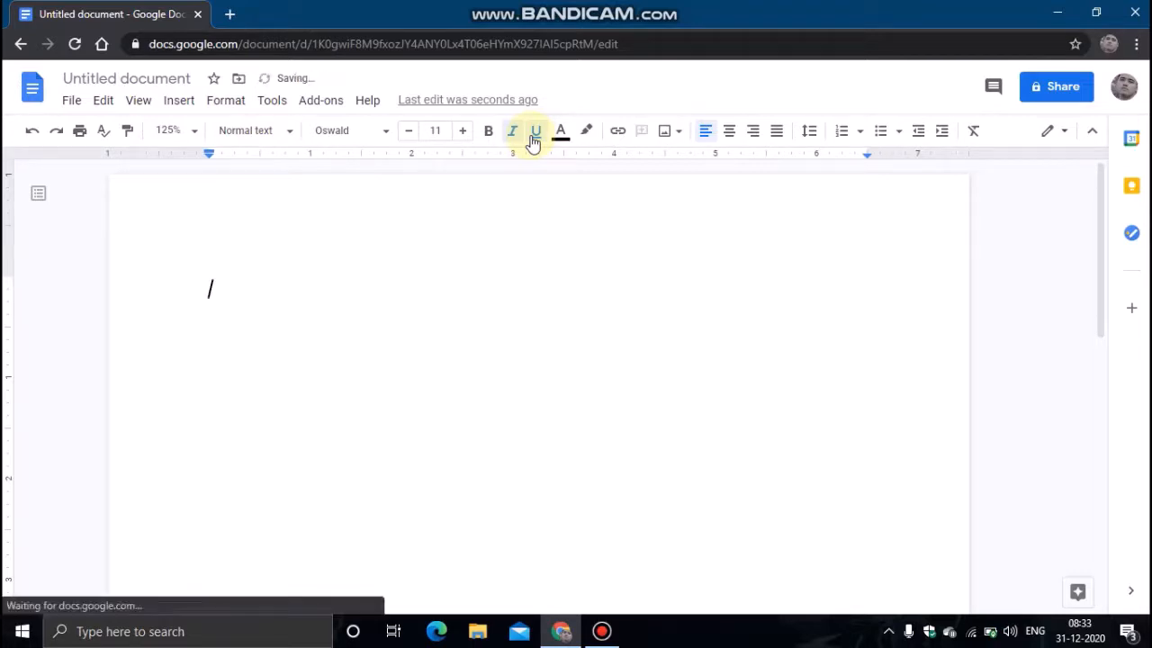
pyautogui.click(537, 131)
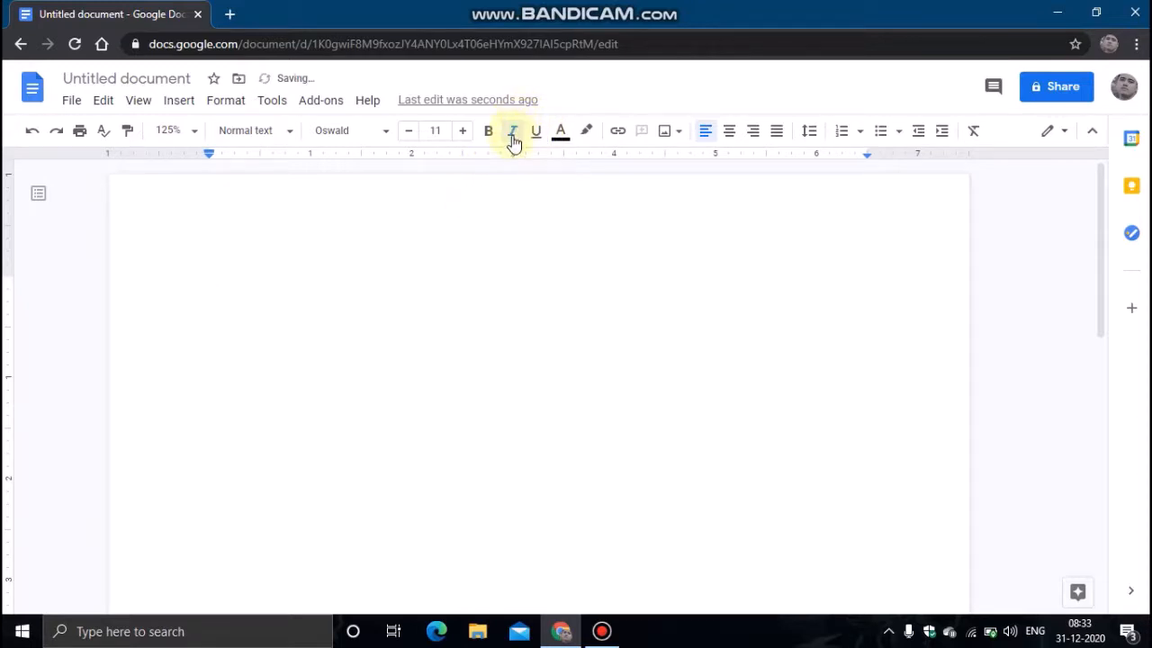
# - Set both the text colour and the highlight colour to black
pyautogui.click(560, 132)
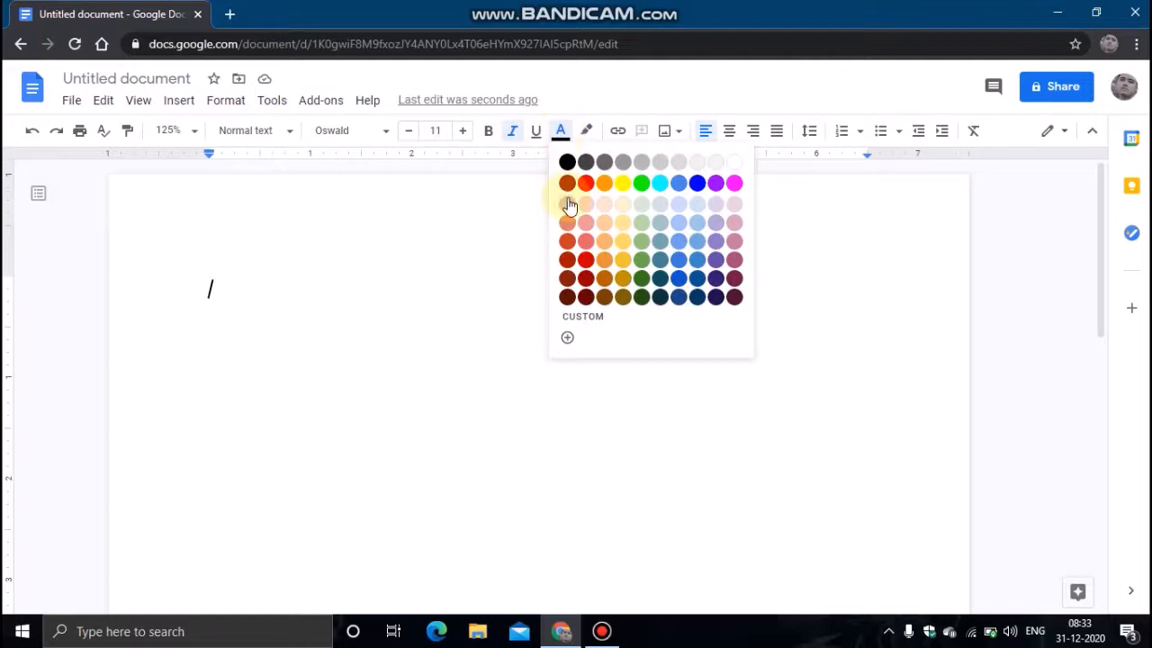
pyautogui.click(568, 163)
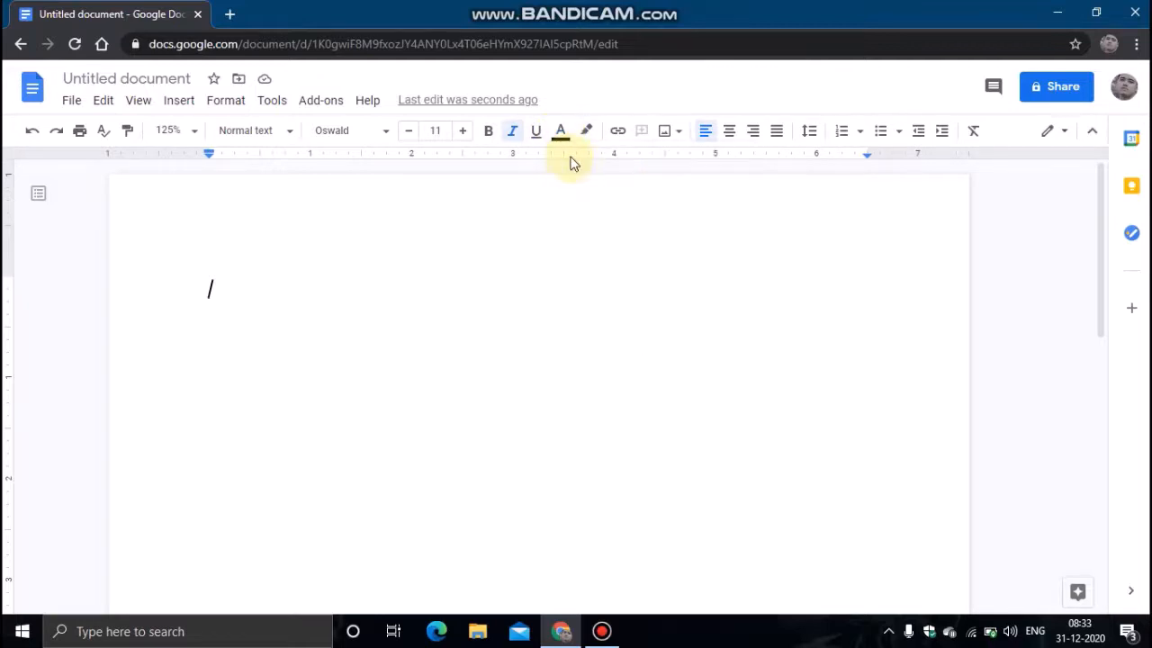
pyautogui.click(586, 135)
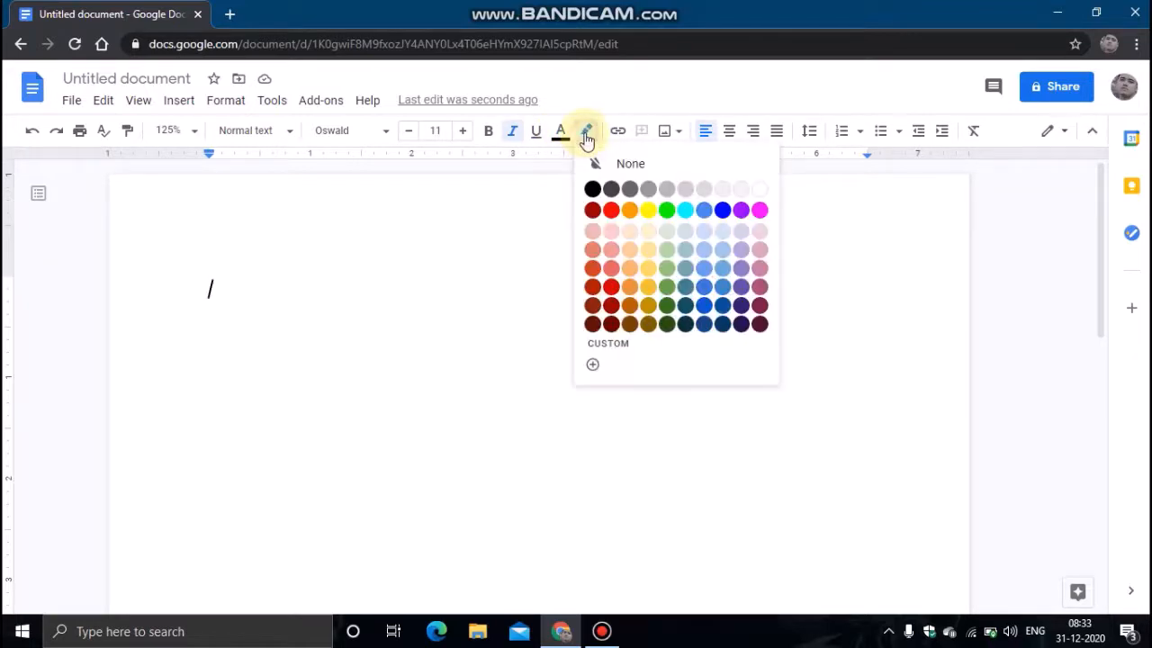
pyautogui.click(593, 188)
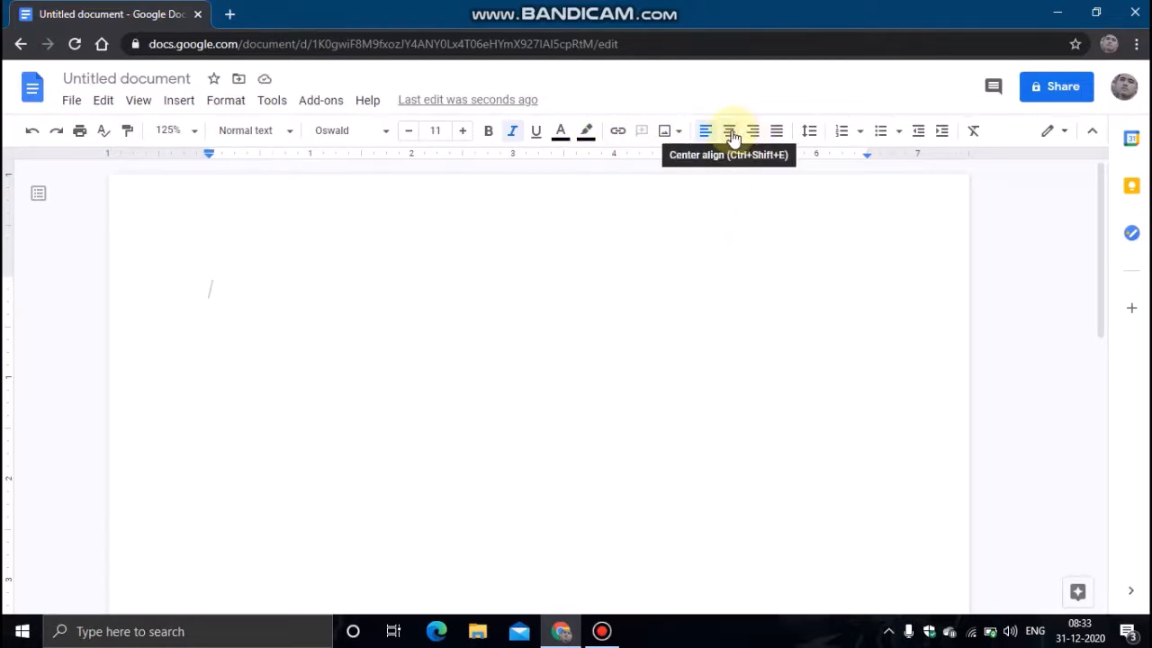
# - Center-align the empty first line, enter "He" as a test and delete it
pyautogui.click(732, 133)
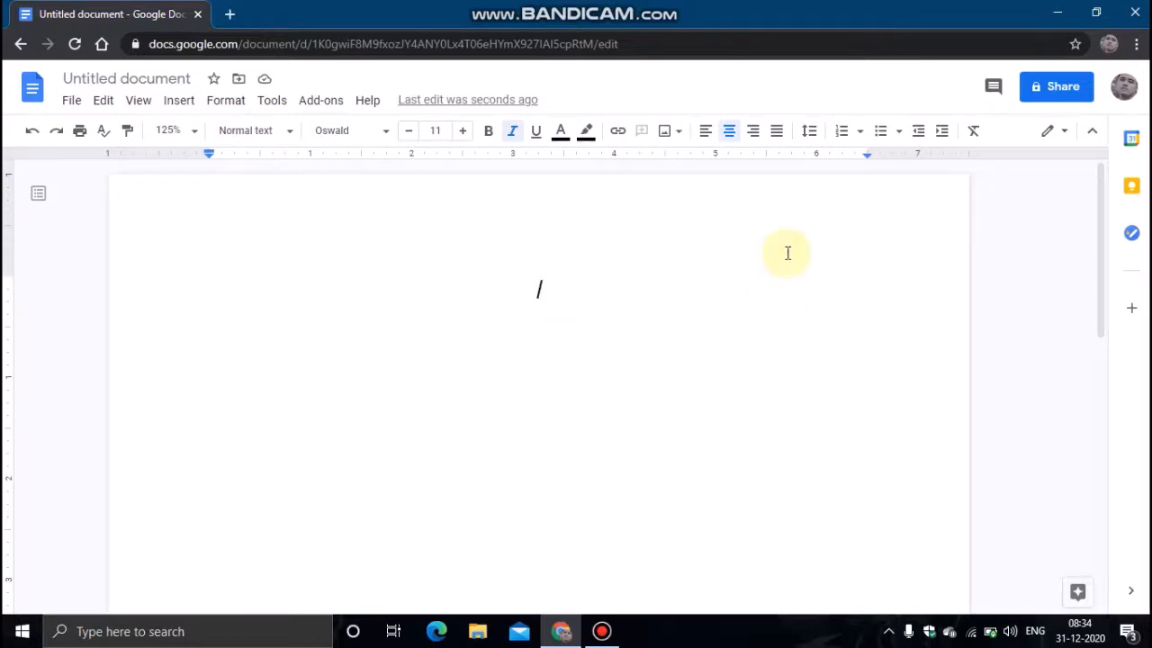
pyautogui.write('He')
pyautogui.press('BackSpace')
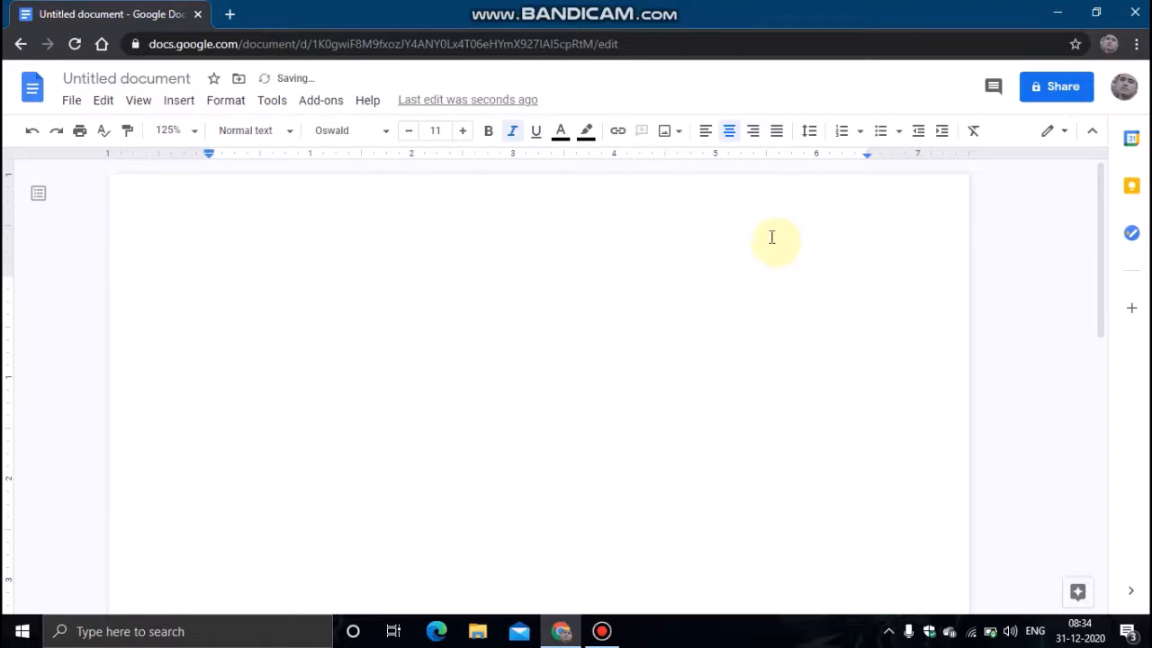
# - Set the highlight colour to light grey and enter "THE GRANDMOTHER" as a title on the centred first line
pyautogui.click(586, 132)
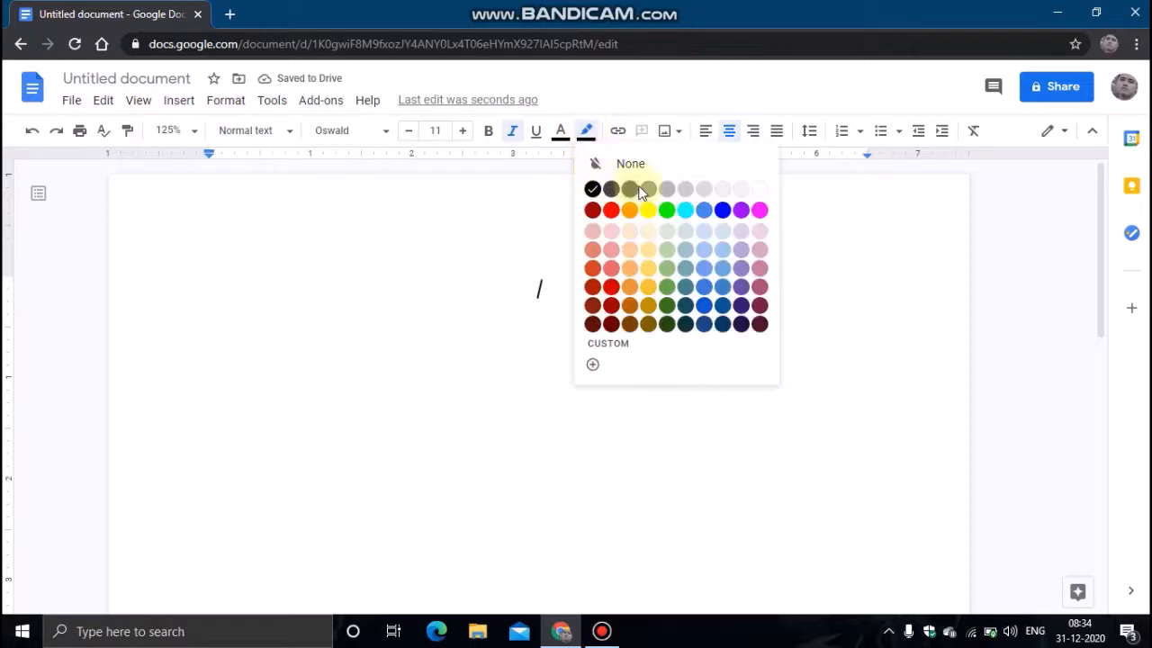
pyautogui.click(707, 192)
pyautogui.write('TH')
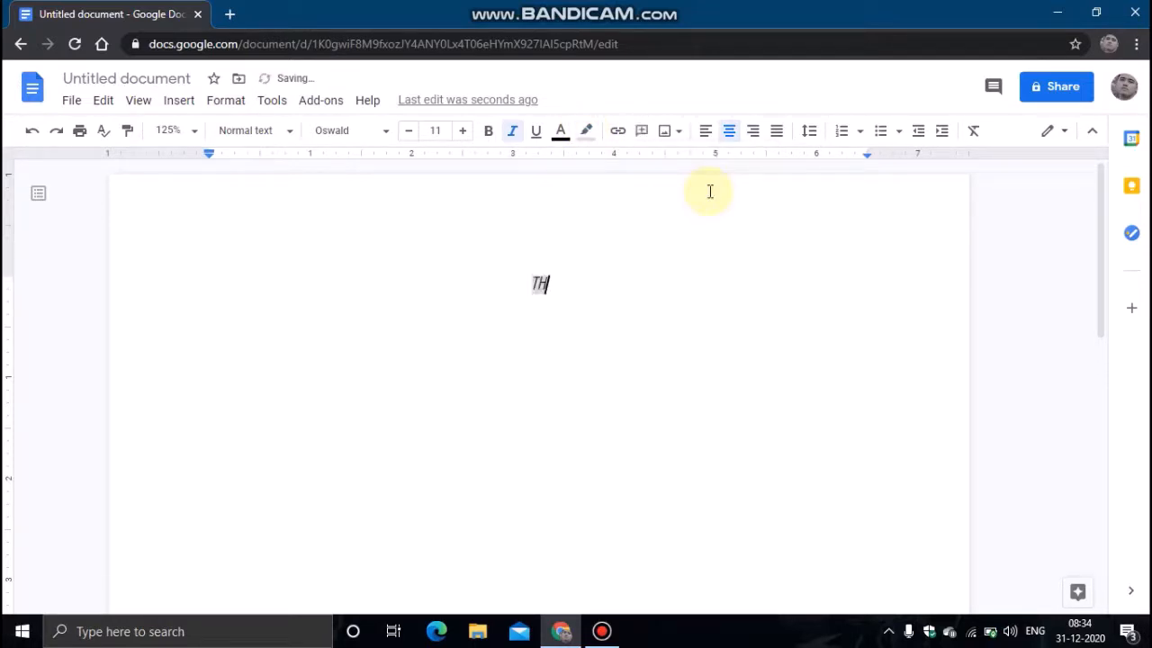
pyautogui.write('E')
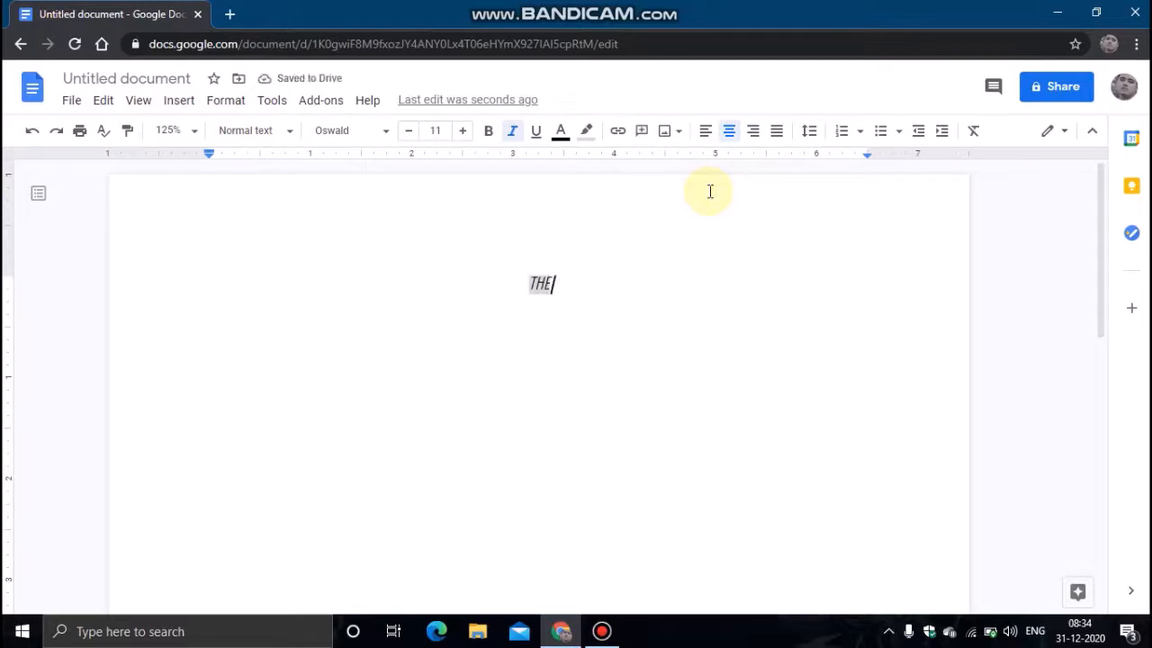
pyautogui.write(' GRAN')
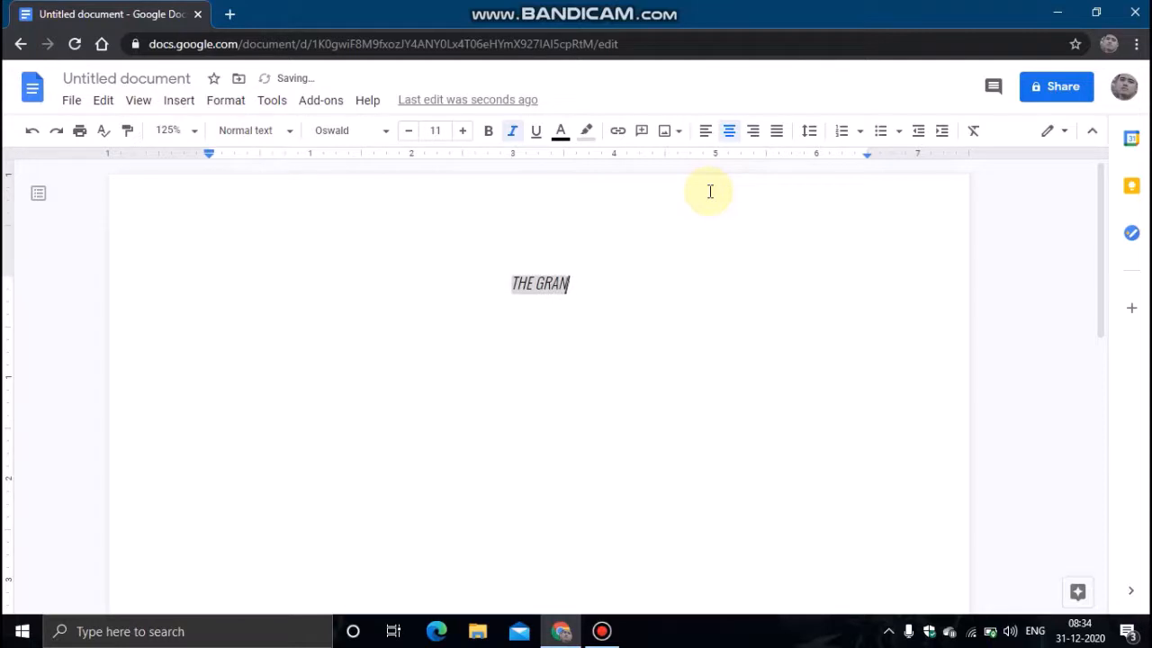
pyautogui.write('DMOTHE')
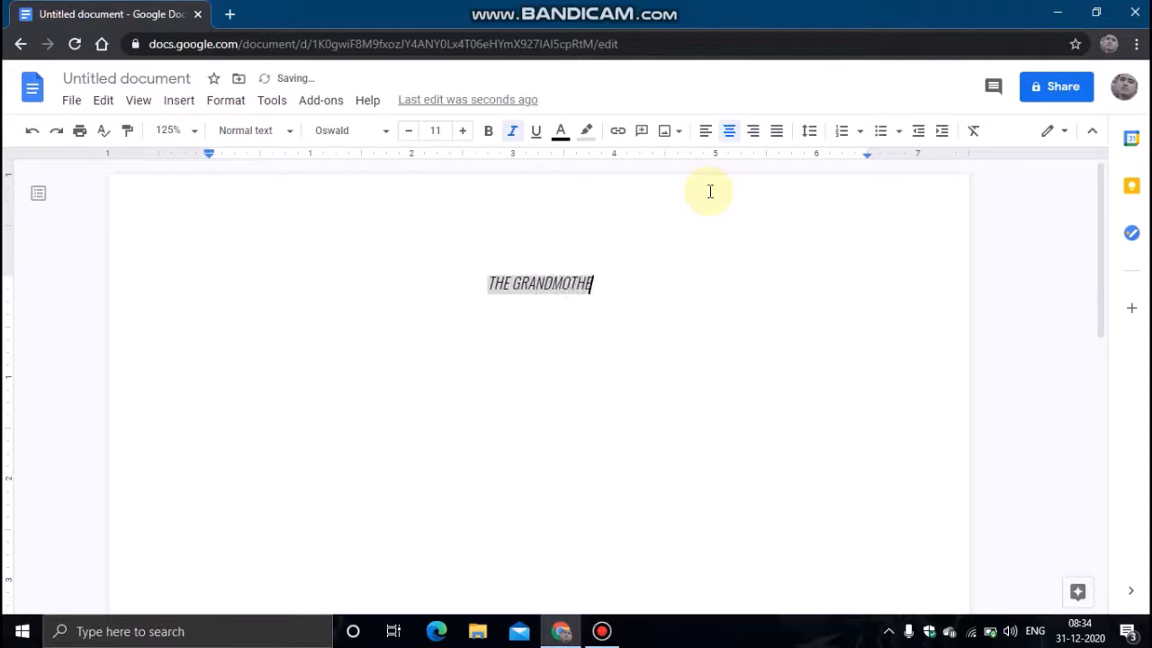
pyautogui.write('R')
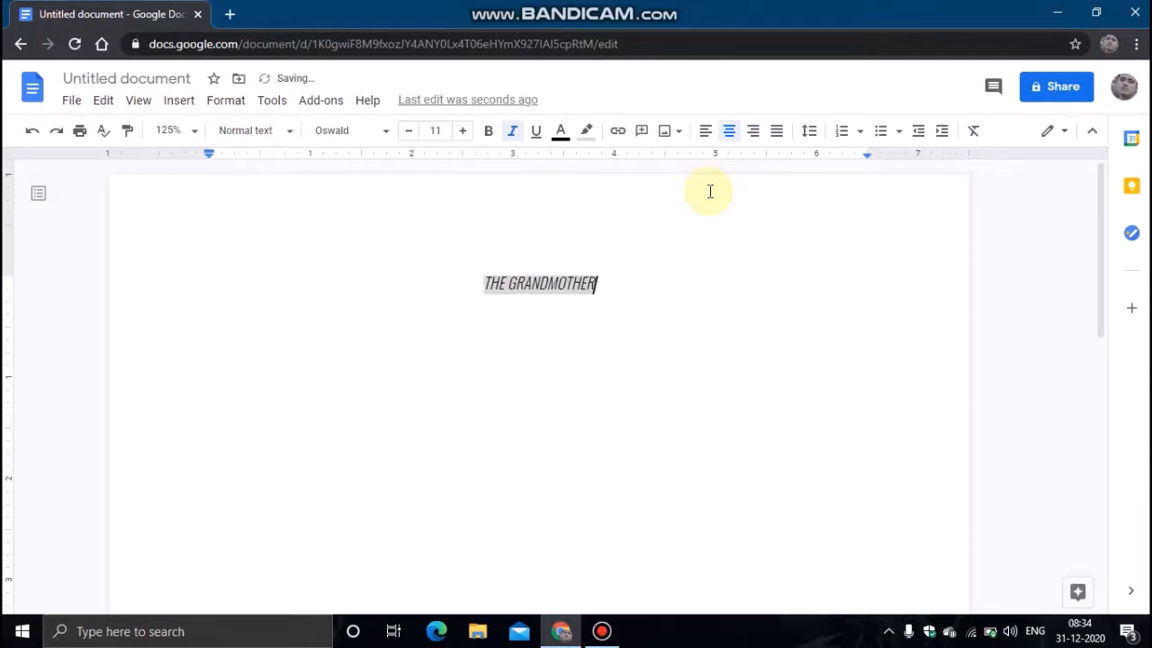
# - Underline the whole title "THE GRANDMOTHER"
pyautogui.hotkey('shift', 'Left')
pyautogui.hotkey('shift', 'Left')
pyautogui.hotkey('shift', 'Left')
pyautogui.hotkey('shift', 'Left')
pyautogui.hotkey('shift', 'Left')
pyautogui.hotkey('shift', 'Left')
pyautogui.hotkey('shift', 'Left')
pyautogui.hotkey('shift', 'Left')
pyautogui.hotkey('shift', 'Left')
pyautogui.hotkey('shift', 'Left')
pyautogui.hotkey('shift', 'Left')
pyautogui.hotkey('shift', 'Left')
pyautogui.hotkey('shift', 'Left')
pyautogui.hotkey('shift', 'Left')
pyautogui.hotkey('shift', 'Left')
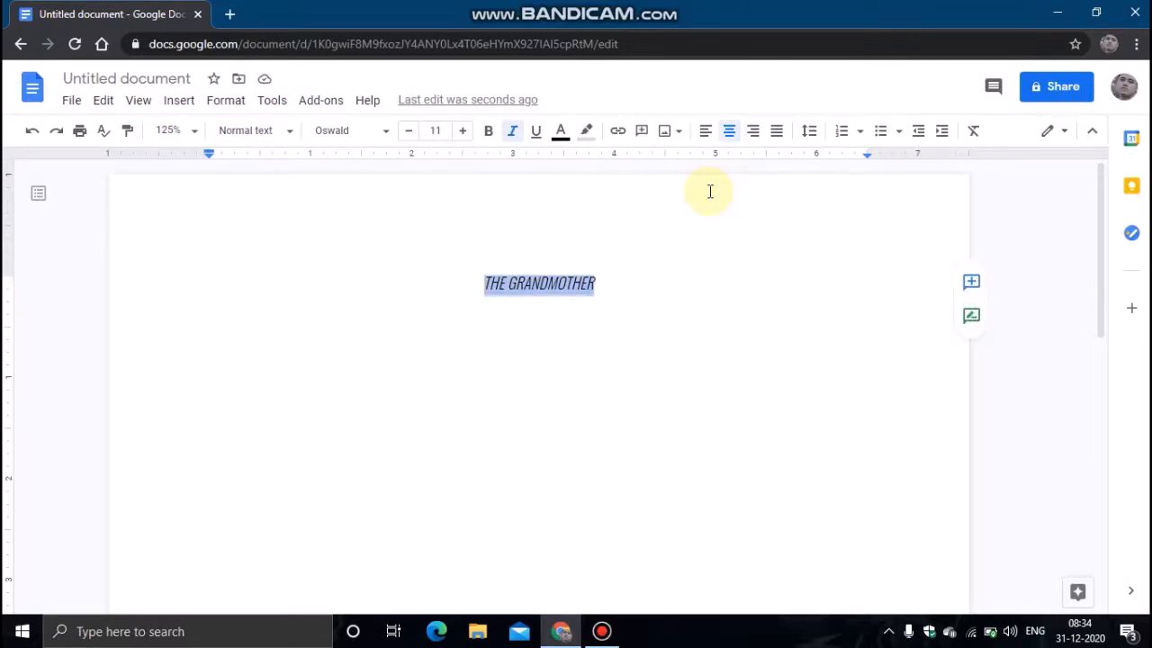
pyautogui.hotkey('ctrl', 'u')
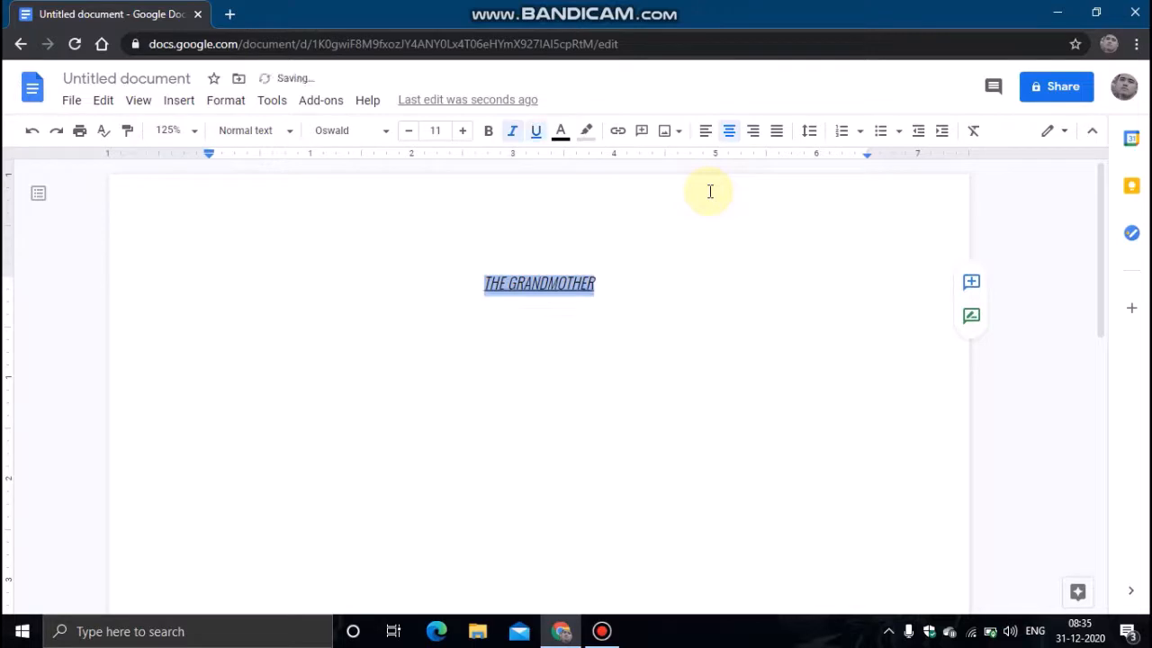
pyautogui.click(636, 266)
# - Start a new line below the title, try it with the letter "W", delete the letter and turn underlining off
pyautogui.press('Return')
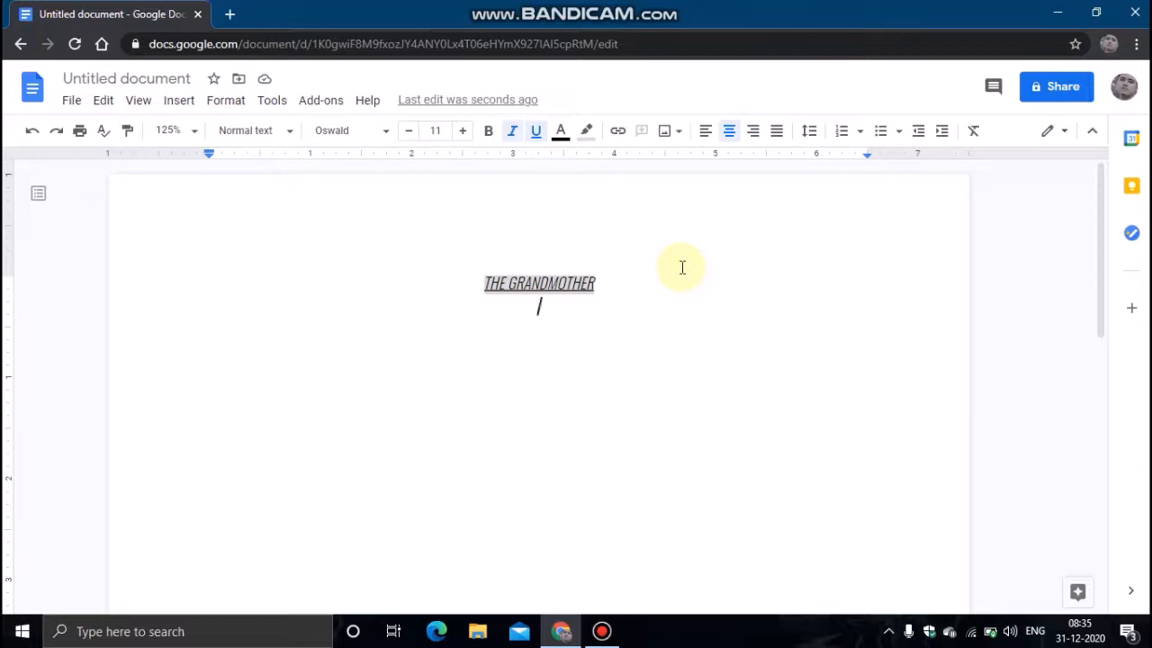
pyautogui.write('W')
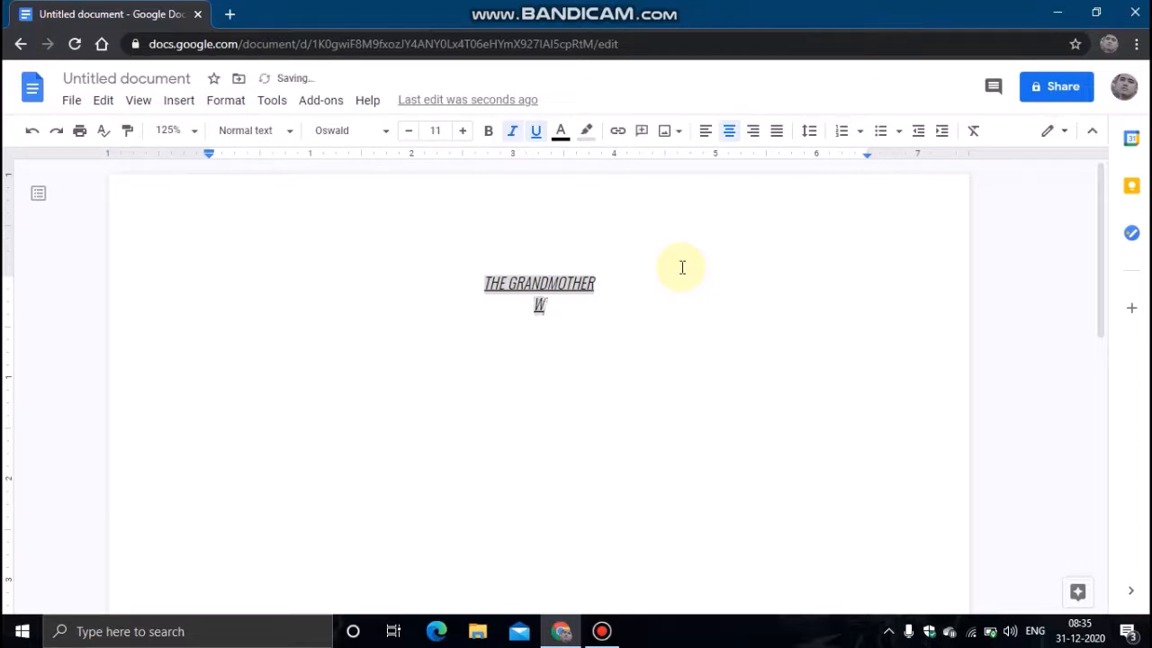
pyautogui.press('BackSpace')
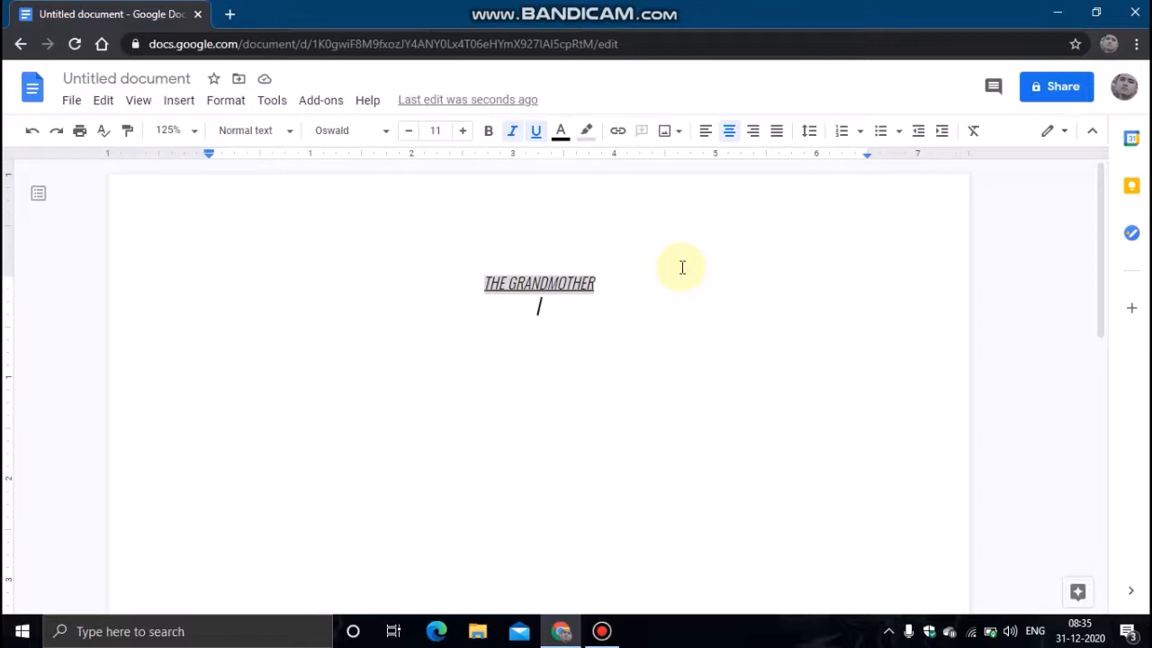
pyautogui.hotkey('ctrl', 'u')
# - Enter the sentence "When i Was Six Then Went somewhere Else" on the line below the title
pyautogui.write('Wh')
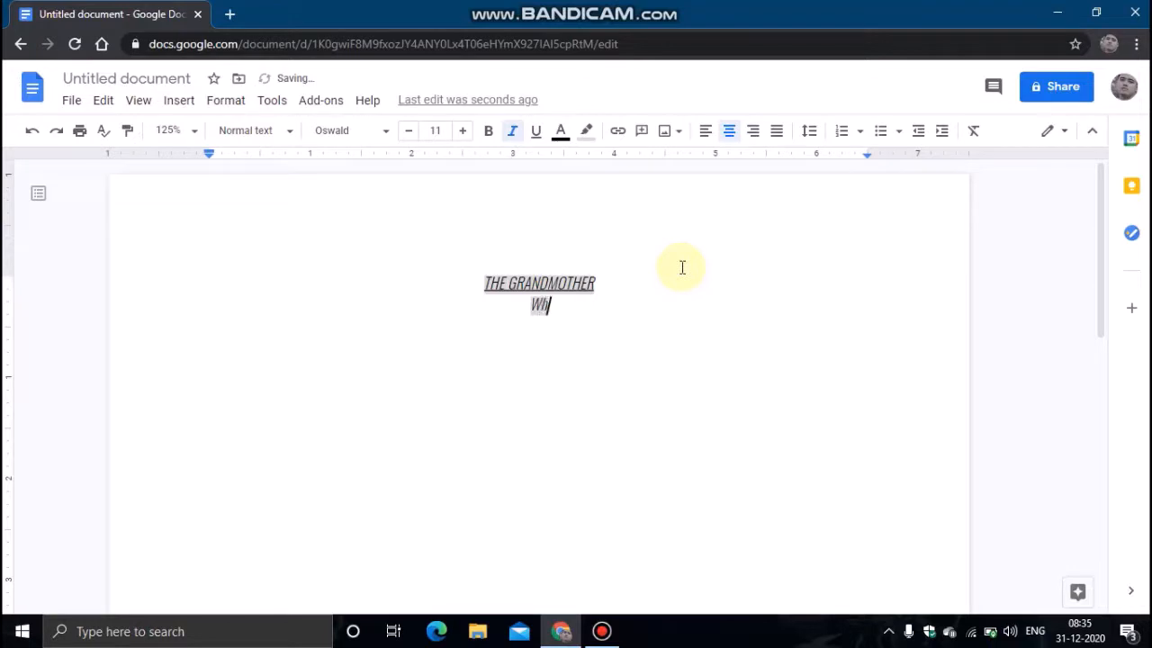
pyautogui.write('en')
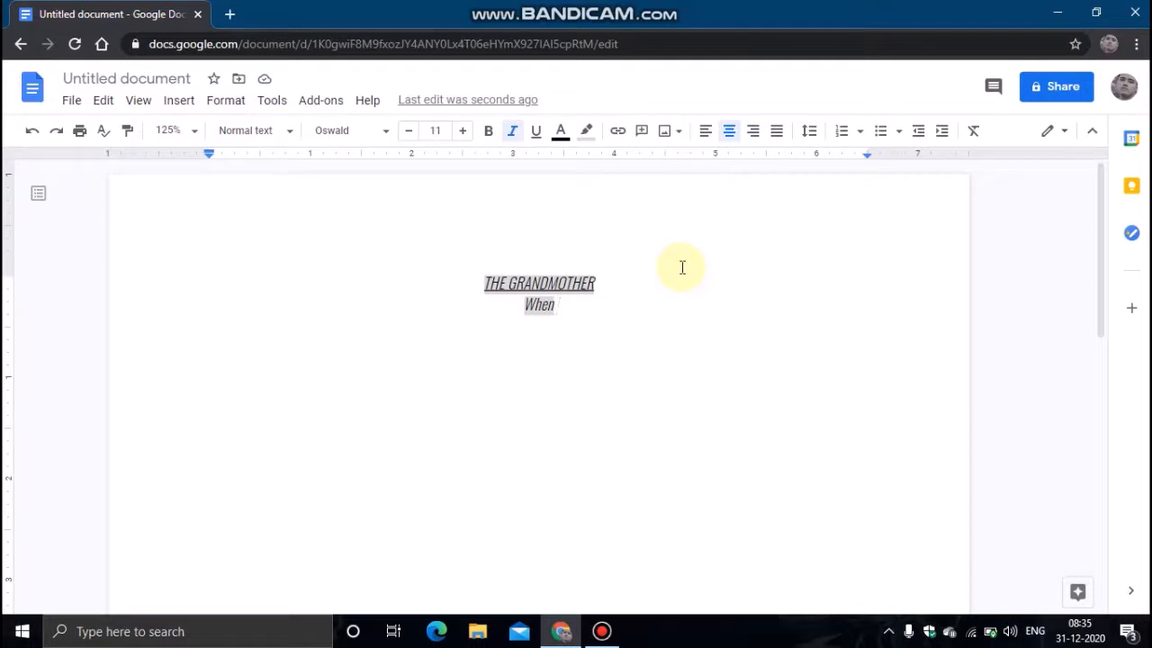
pyautogui.write('I')
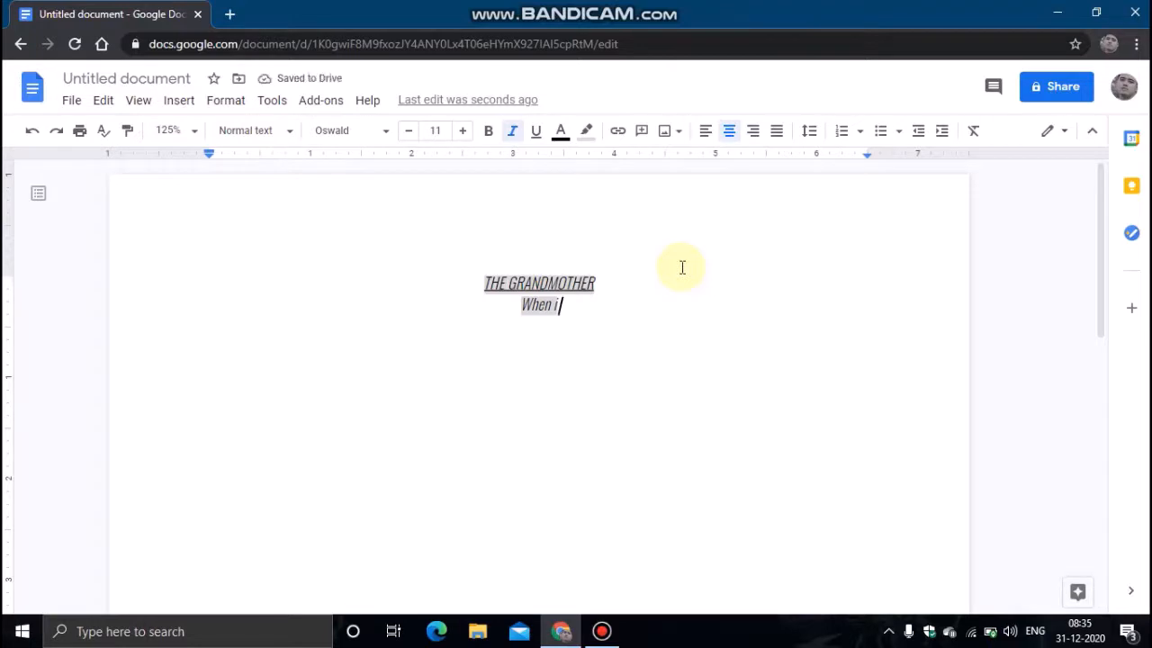
pyautogui.write('Was')
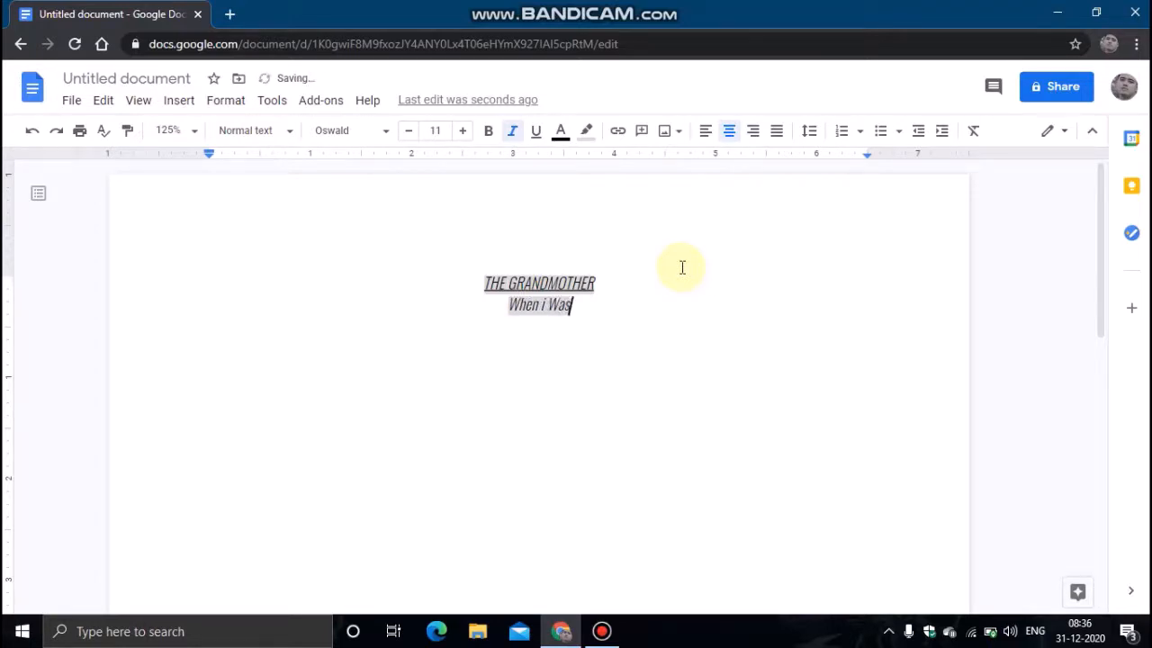
pyautogui.write(' Si')
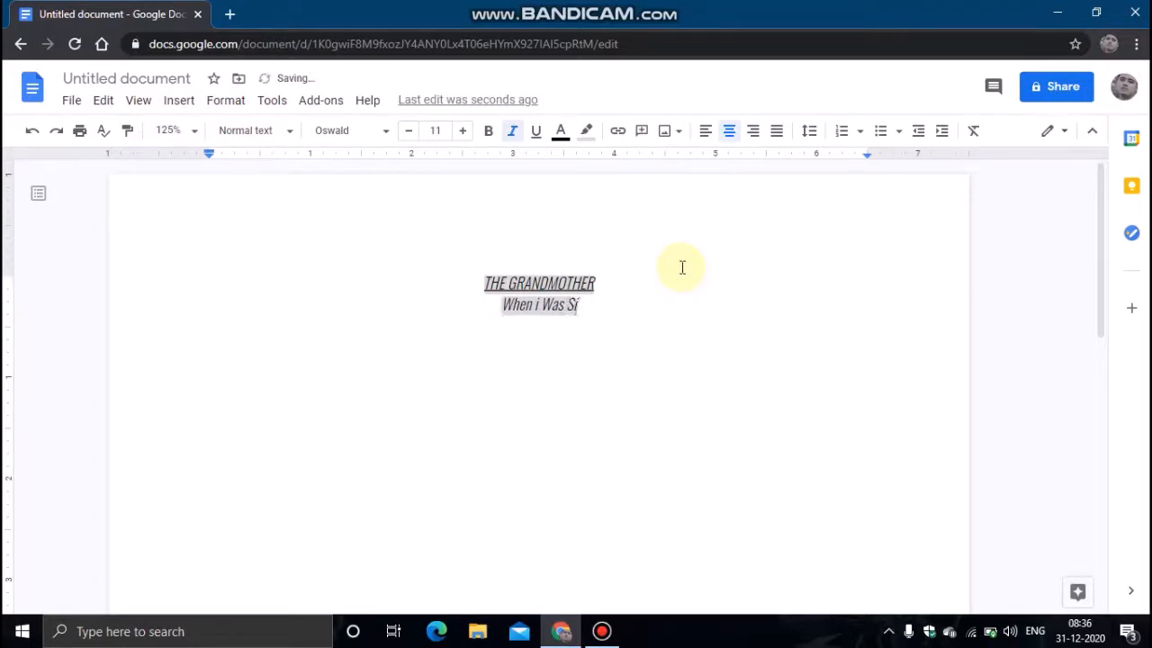
pyautogui.write('x ')
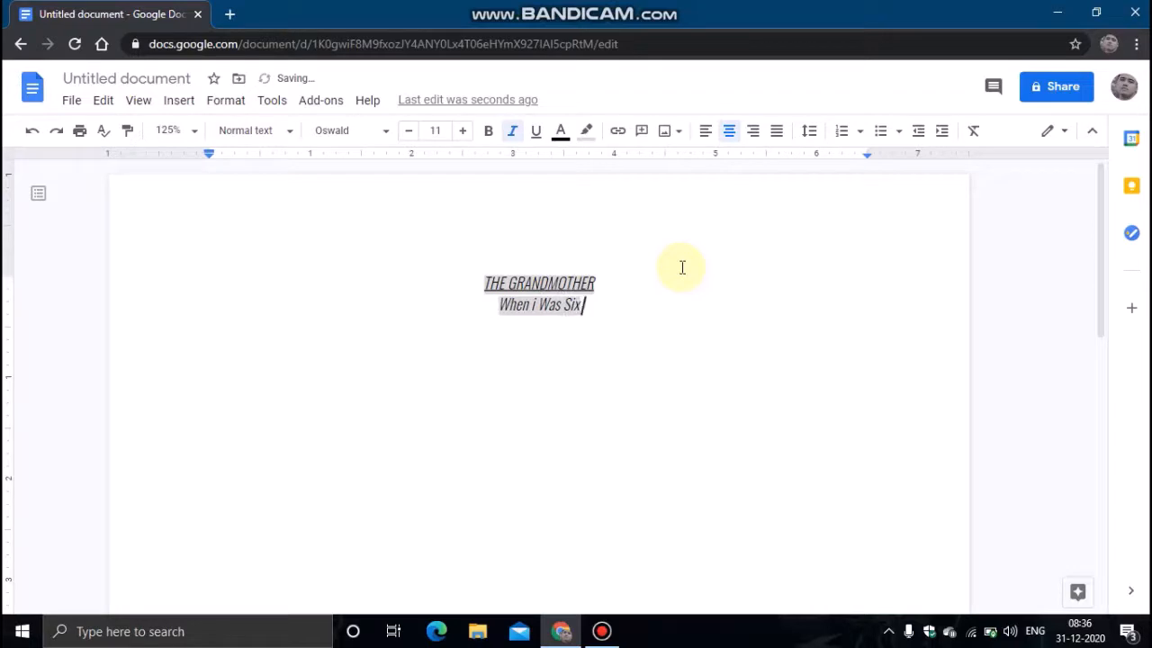
pyautogui.write('Then')
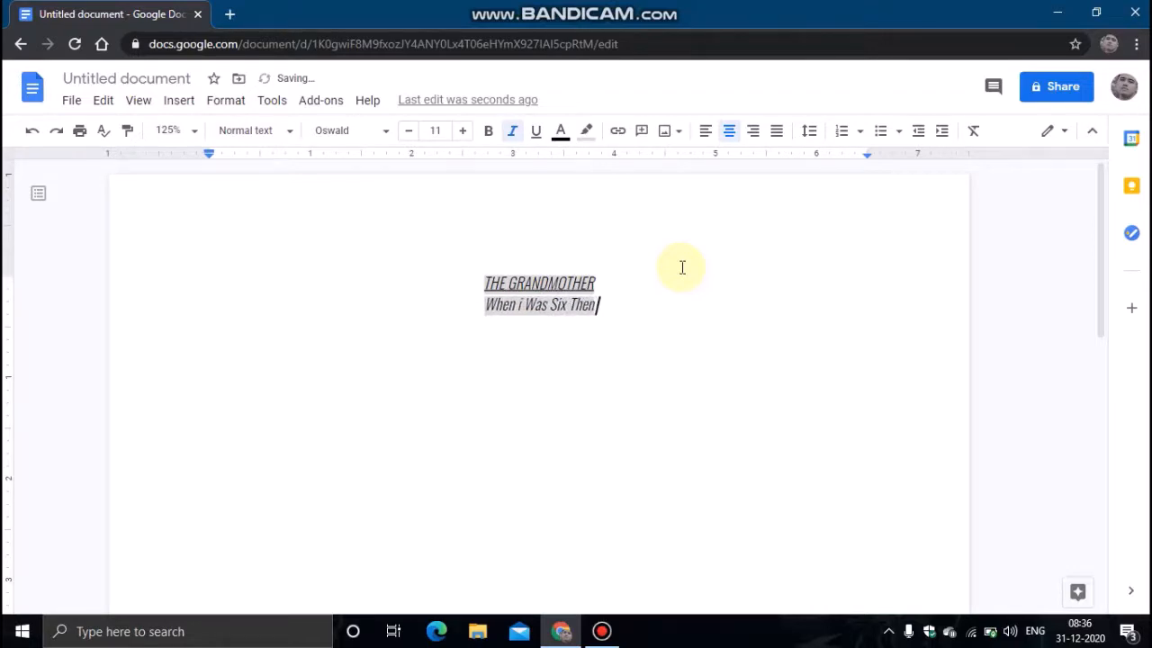
pyautogui.write(' W')
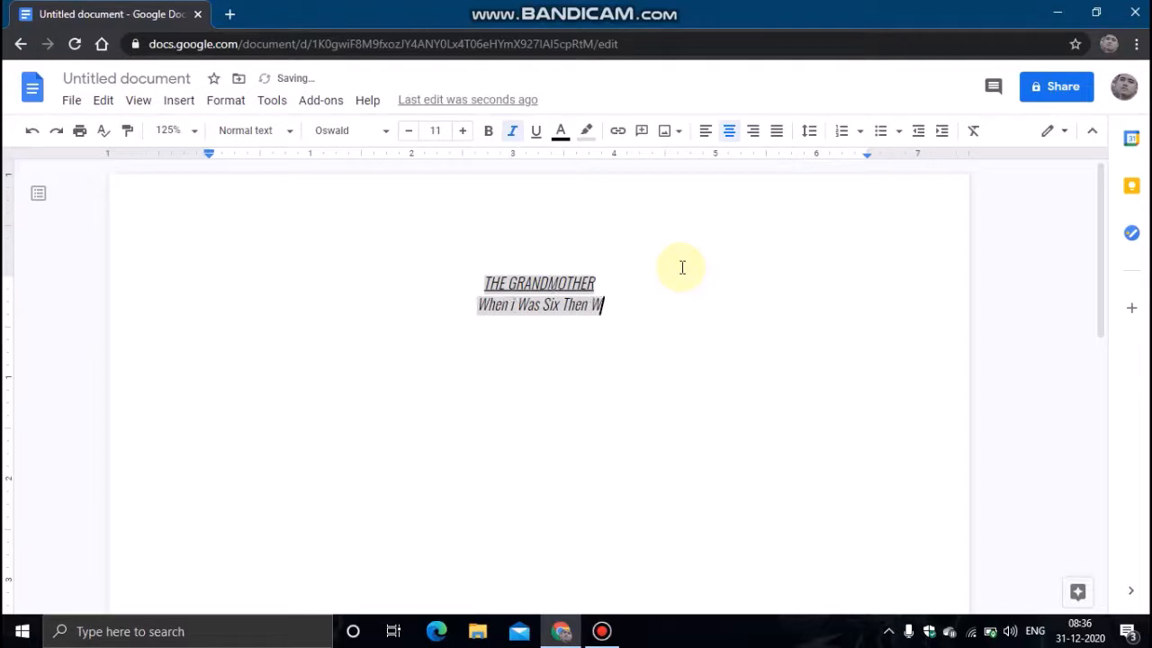
pyautogui.write('ert')
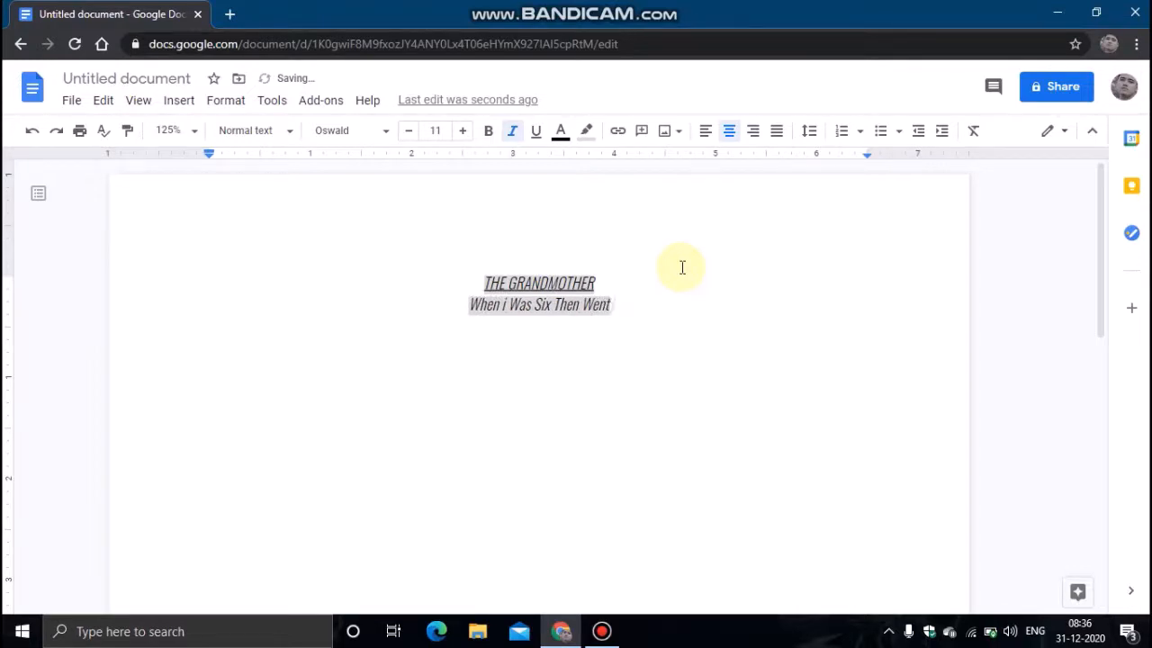
pyautogui.write(' some')
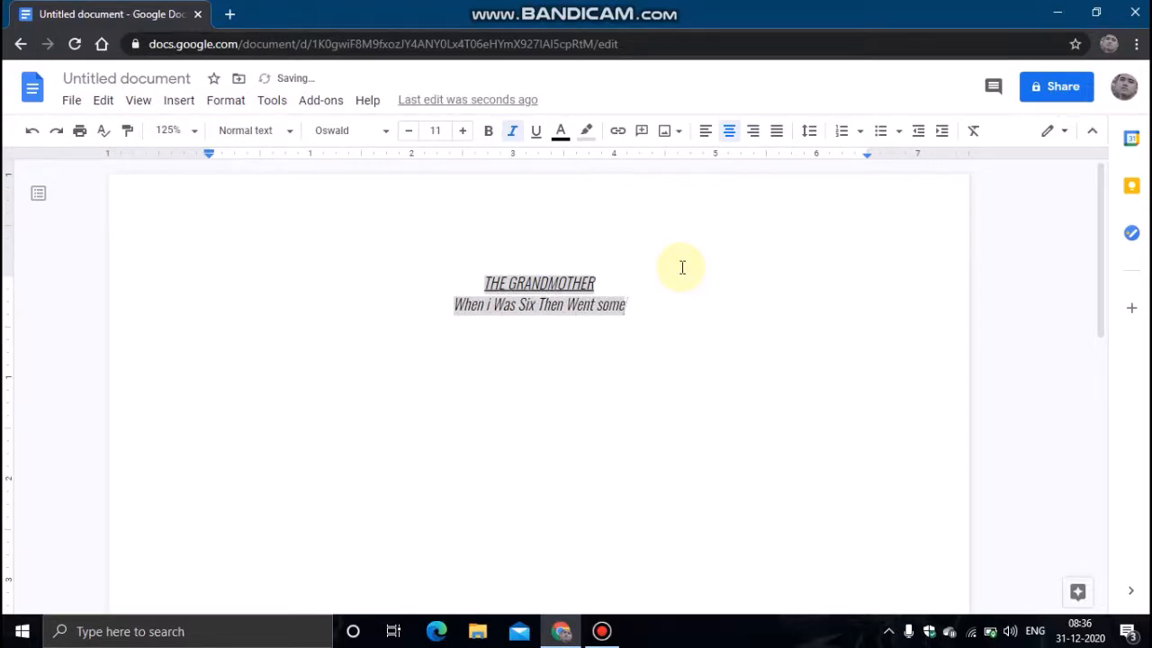
pyautogui.write('where ')
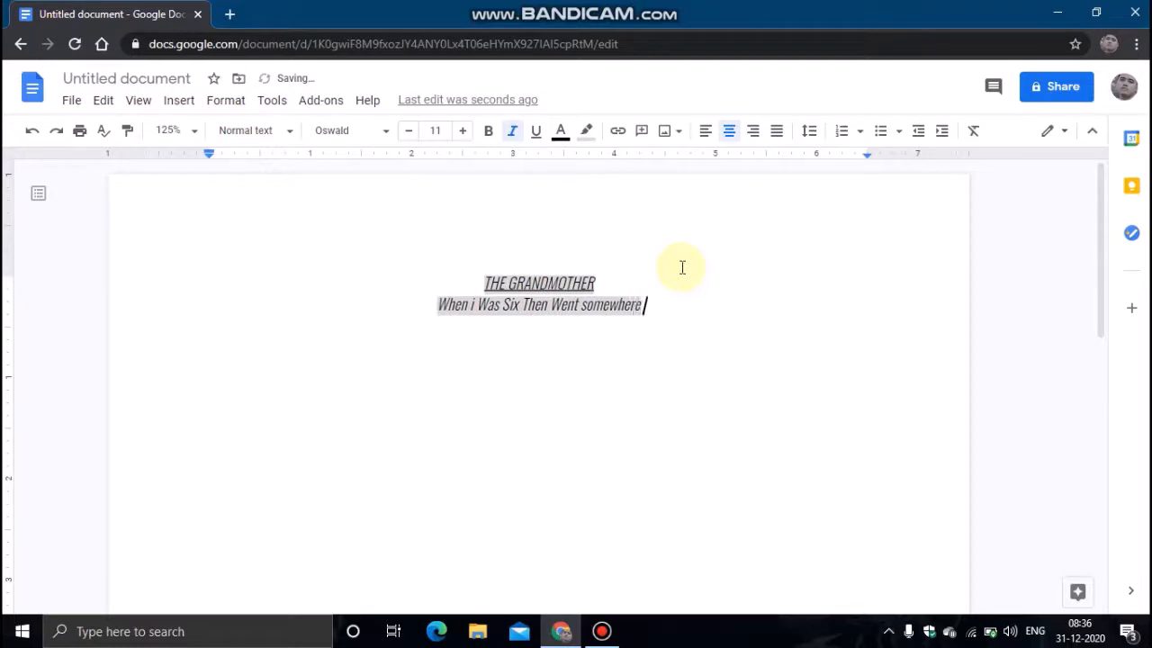
pyautogui.write('El')
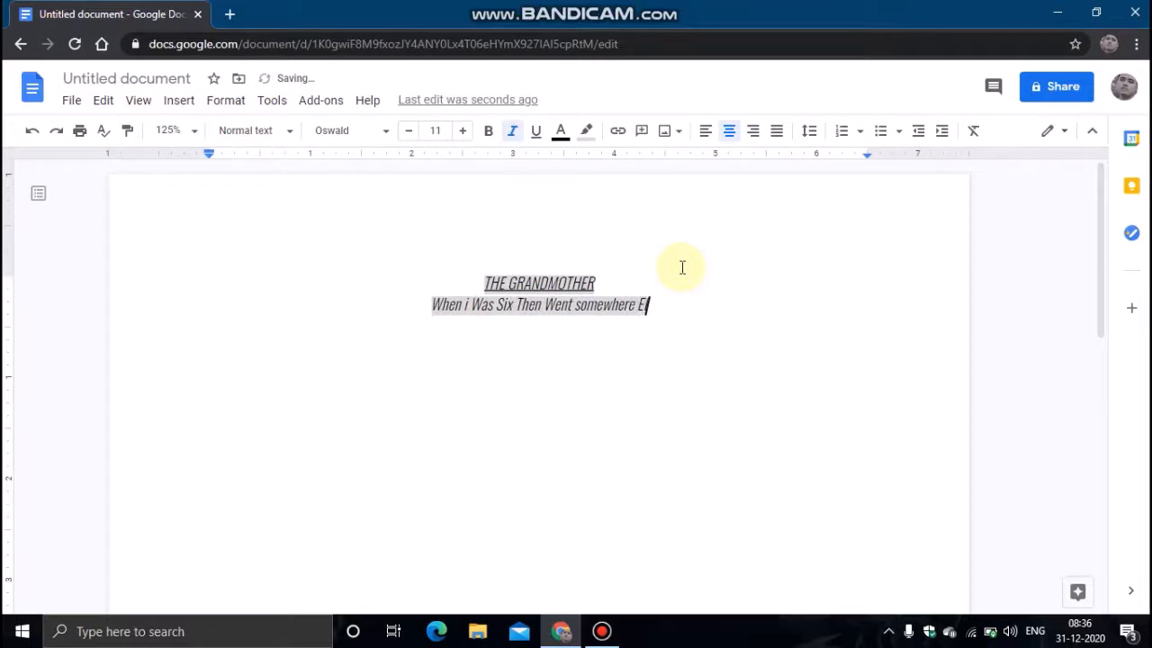
pyautogui.write('se')
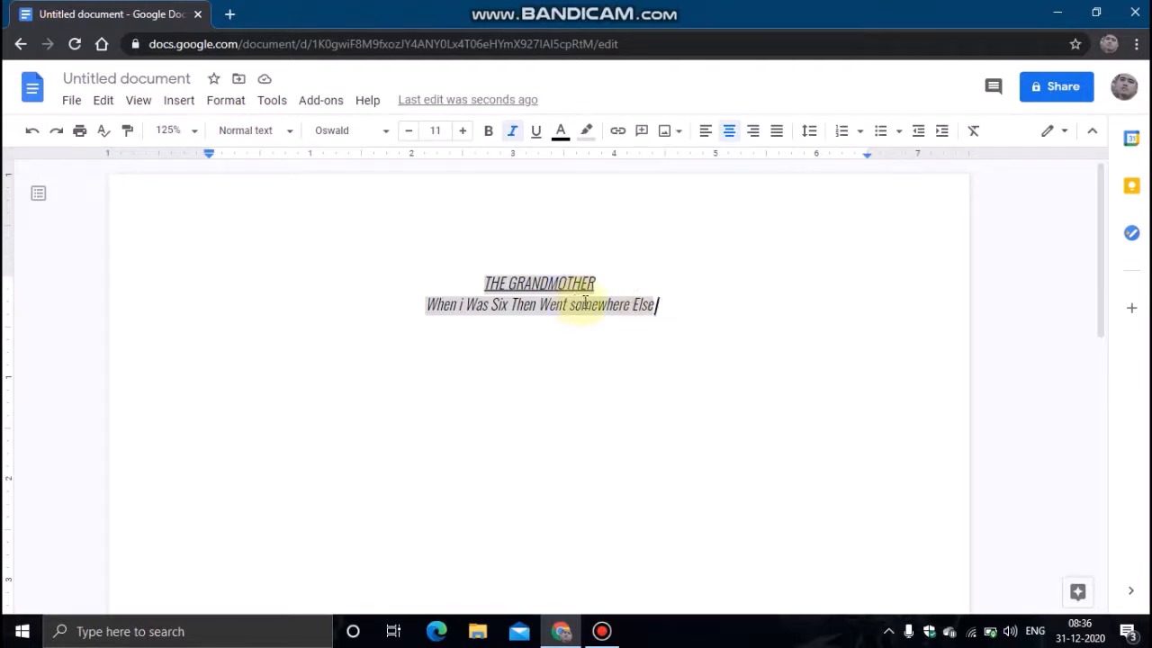
# - Try left and right alignment on the whole sentence below the title, and finish by justifying it
pyautogui.hotkey('shift', 'Left')
pyautogui.hotkey('shift', 'Left')
pyautogui.hotkey('shift', 'Left')
pyautogui.hotkey('shift', 'Left')
pyautogui.hotkey('shift', 'Left')
pyautogui.hotkey('shift', 'Left')
pyautogui.hotkey('shift', 'Left')
pyautogui.hotkey('shift', 'Left')
pyautogui.hotkey('shift', 'Left')
pyautogui.hotkey('shift', 'Left')
pyautogui.hotkey('shift', 'Left')
pyautogui.hotkey('shift', 'Left')
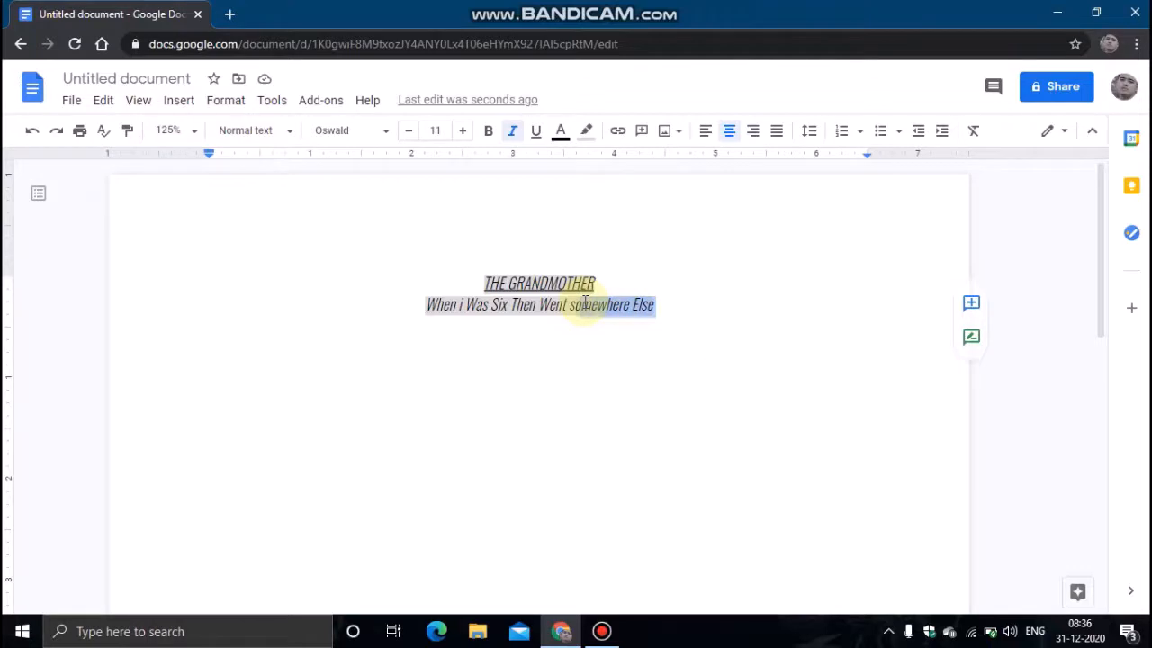
pyautogui.hotkey('shift', 'Left')
pyautogui.hotkey('shift', 'Left')
pyautogui.hotkey('shift', 'Left')
pyautogui.hotkey('shift', 'Left')
pyautogui.hotkey('shift', 'Left')
pyautogui.hotkey('shift', 'Left')
pyautogui.hotkey('shift', 'Left')
pyautogui.hotkey('shift', 'Left')
pyautogui.hotkey('shift', 'Left')
pyautogui.hotkey('shift', 'Left')
pyautogui.hotkey('shift', 'Left')
pyautogui.hotkey('shift', 'Left')
pyautogui.hotkey('shift', 'Left')
pyautogui.hotkey('shift', 'Left')
pyautogui.hotkey('shift', 'Left')
pyautogui.hotkey('shift', 'Left')
pyautogui.hotkey('shift', 'Left')
pyautogui.hotkey('shift', 'Left')
pyautogui.hotkey('shift', 'Left')
pyautogui.hotkey('shift', 'Left')
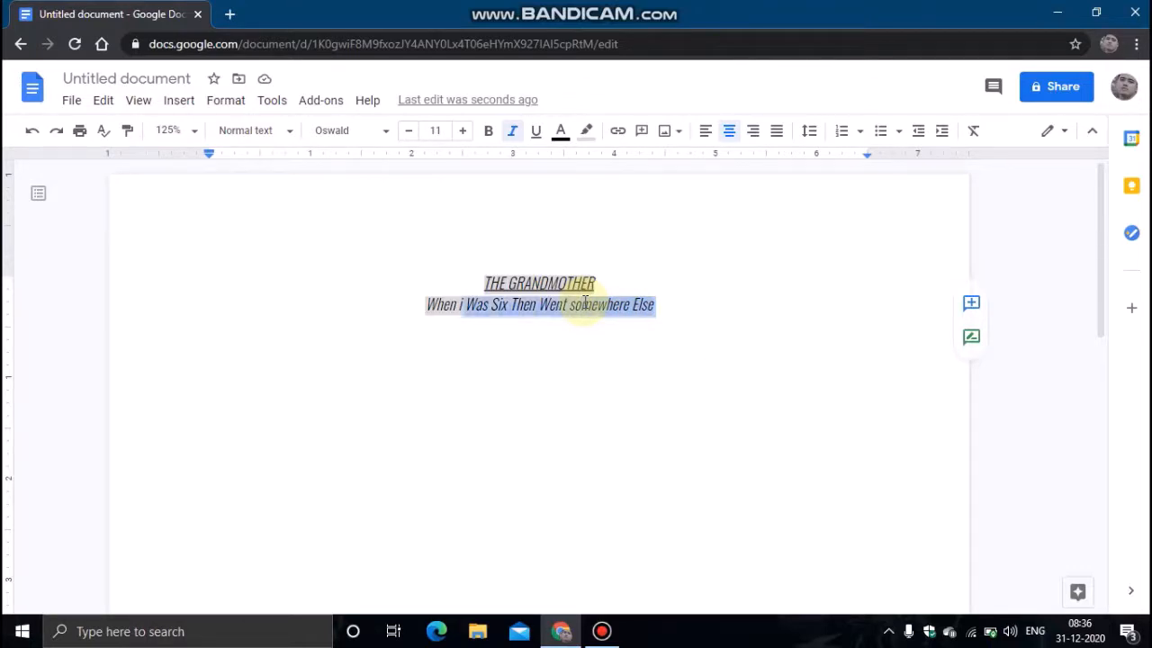
pyautogui.hotkey('shift', 'Left')
pyautogui.hotkey('shift', 'Left')
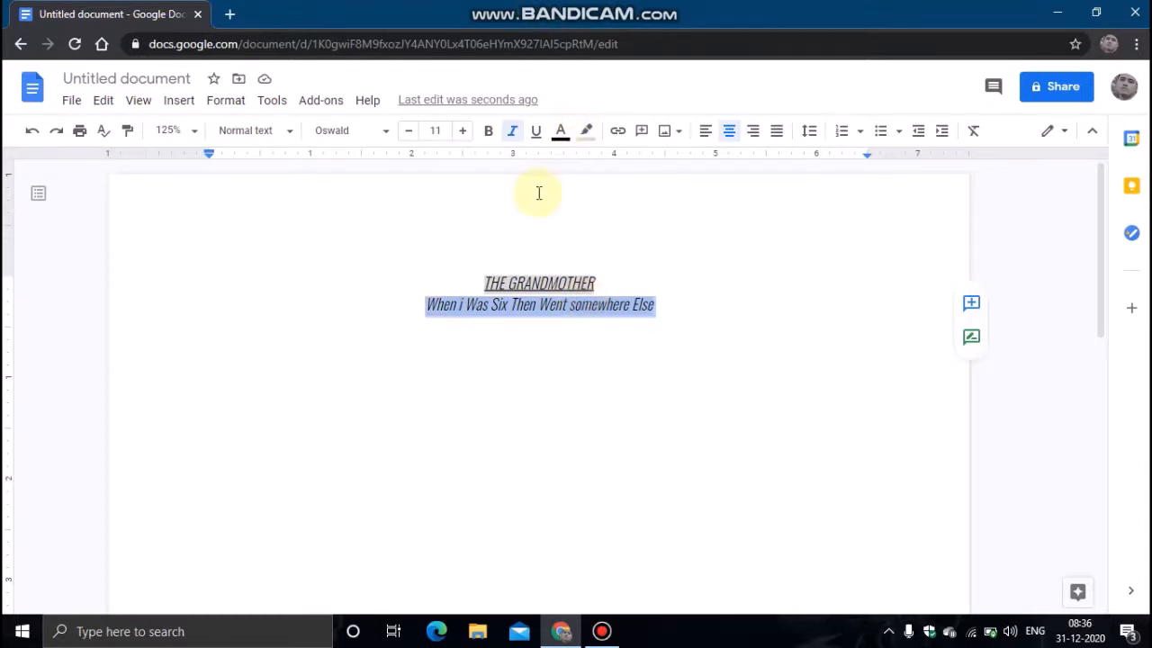
pyautogui.click(705, 131)
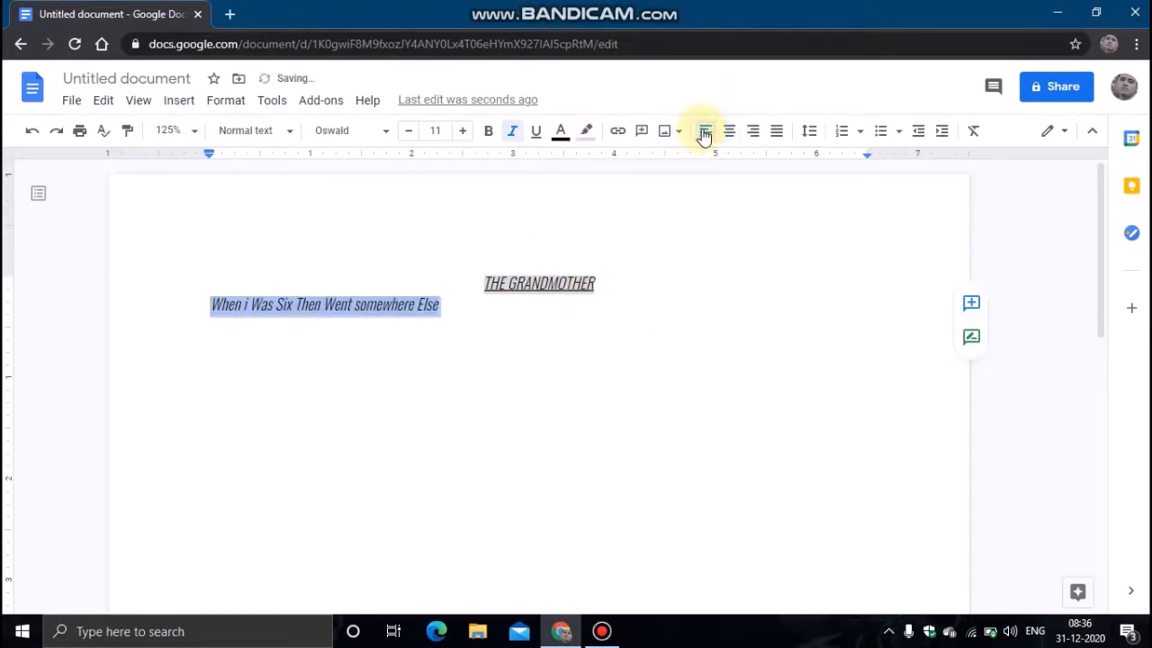
pyautogui.click(756, 132)
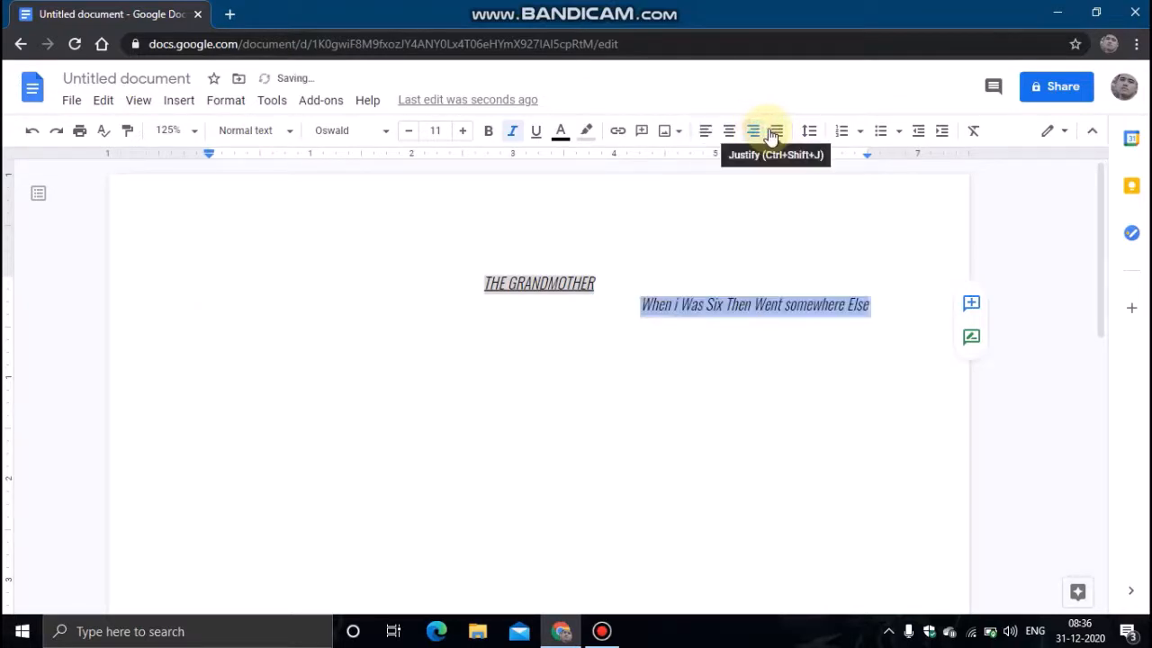
pyautogui.click(778, 135)
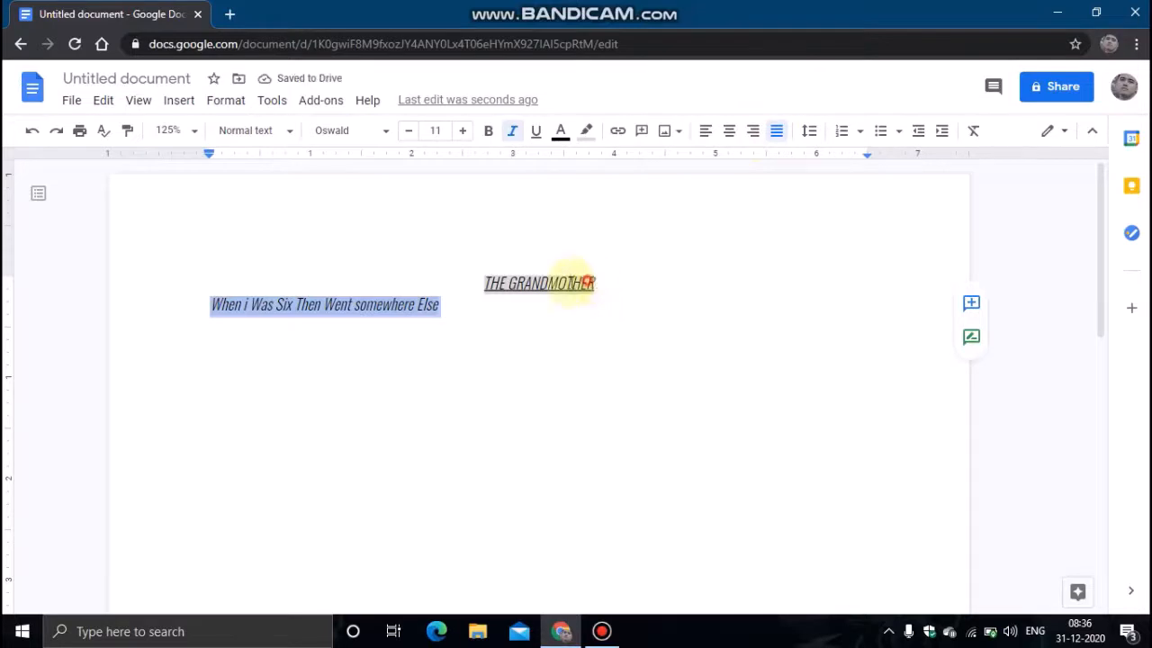
# - Move the title "THE GRANDMOTHER" to the end of the justified sentence and add a space before it
pyautogui.moveTo(593, 282); pyautogui.dragTo(487, 280)
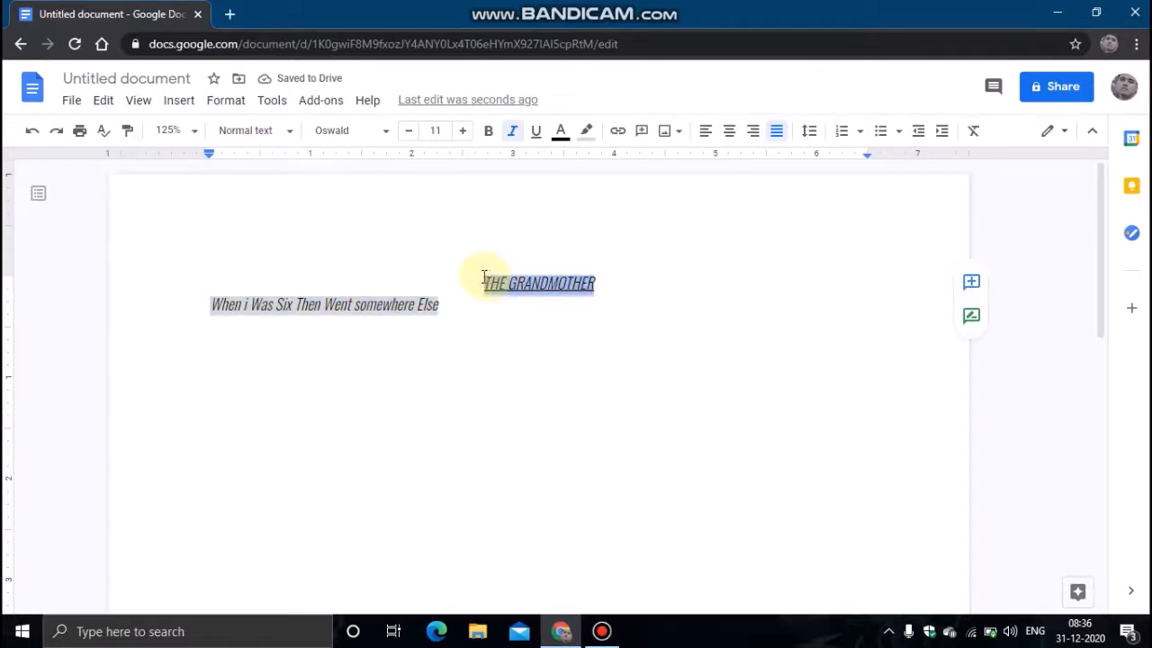
pyautogui.click(776, 131)
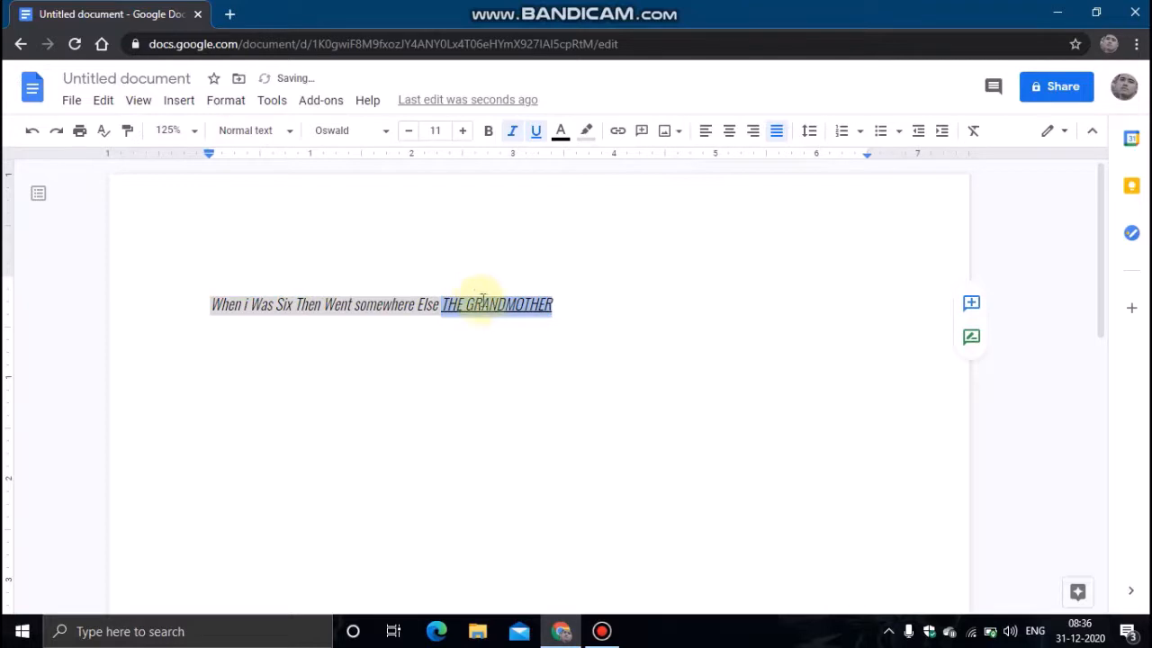
pyautogui.click(438, 304)
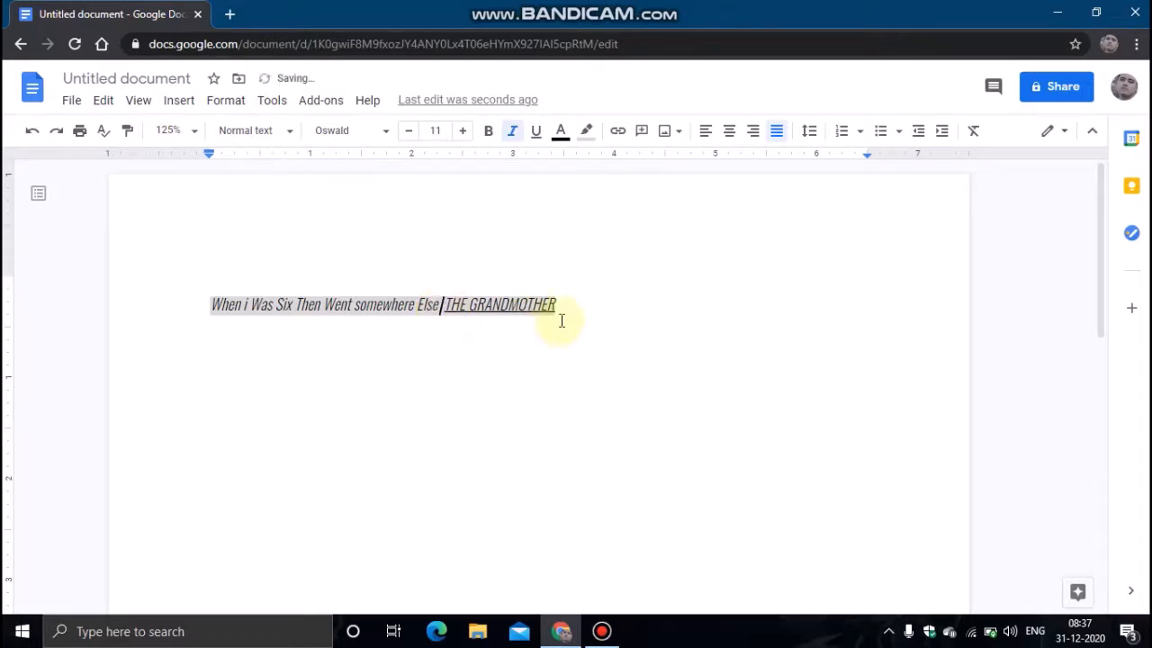
# - Copy the underlined words "THE GRANDMOTHER" together with the space before them
pyautogui.moveTo(565, 308); pyautogui.dragTo(457, 306)
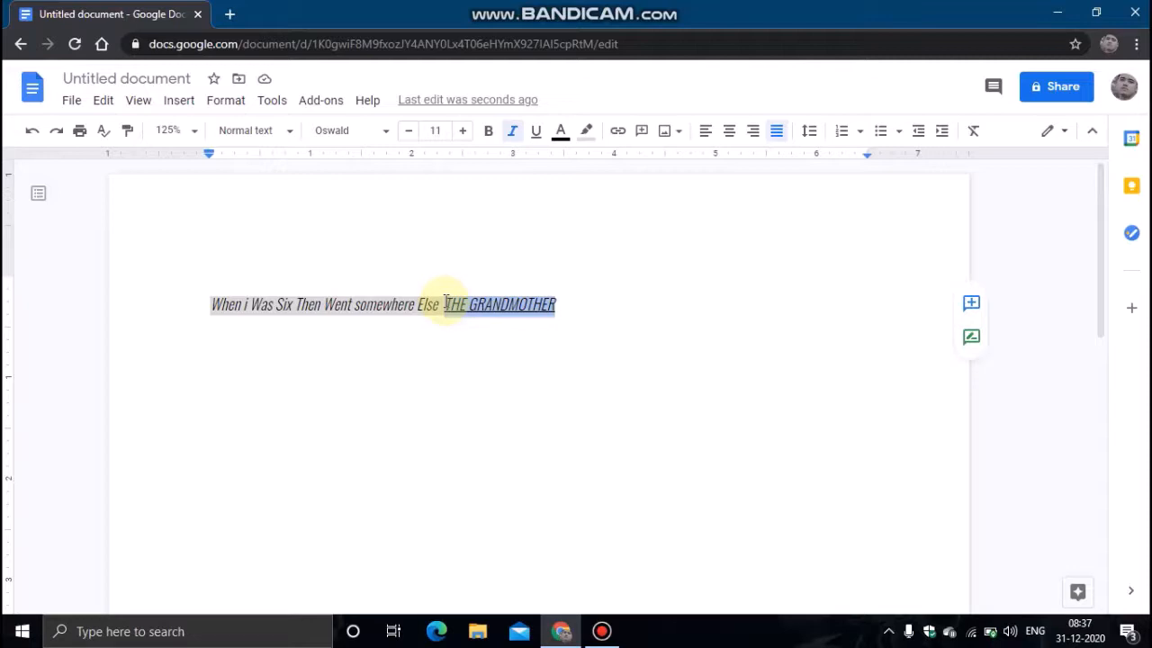
pyautogui.moveTo(446, 303); pyautogui.dragTo(439, 307)
pyautogui.hotkey('ctrl', 'c')
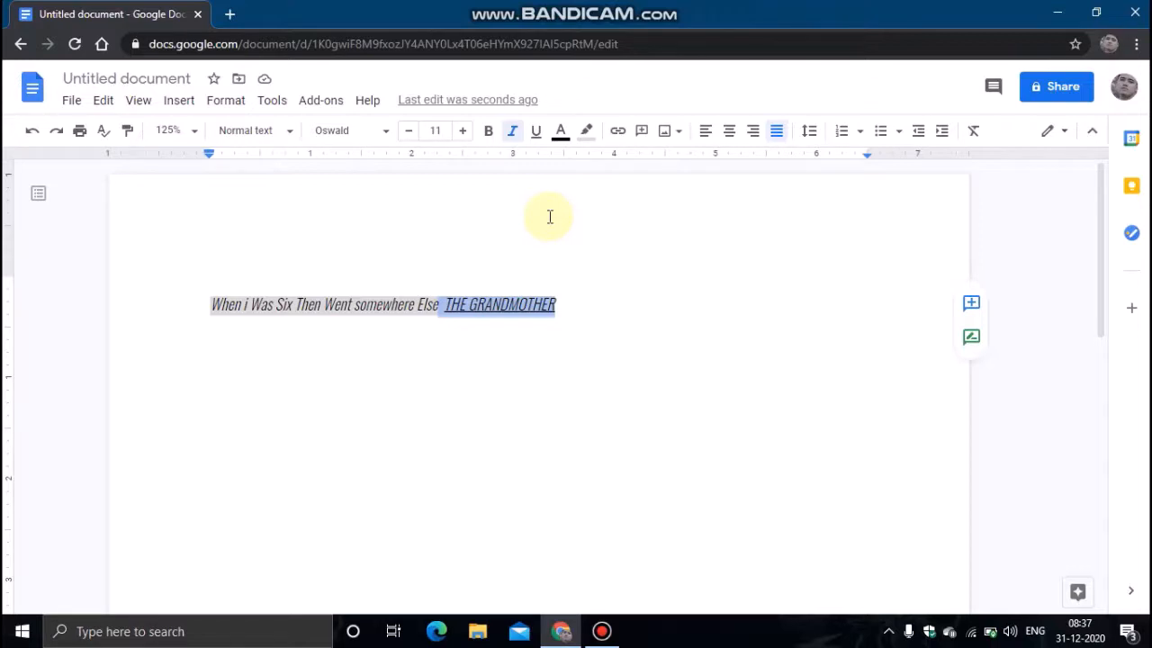
# - Remove "THE GRANDMOTHER" from the end of the sentence and paste the copied title on the empty line above it
pyautogui.press('BackSpace')
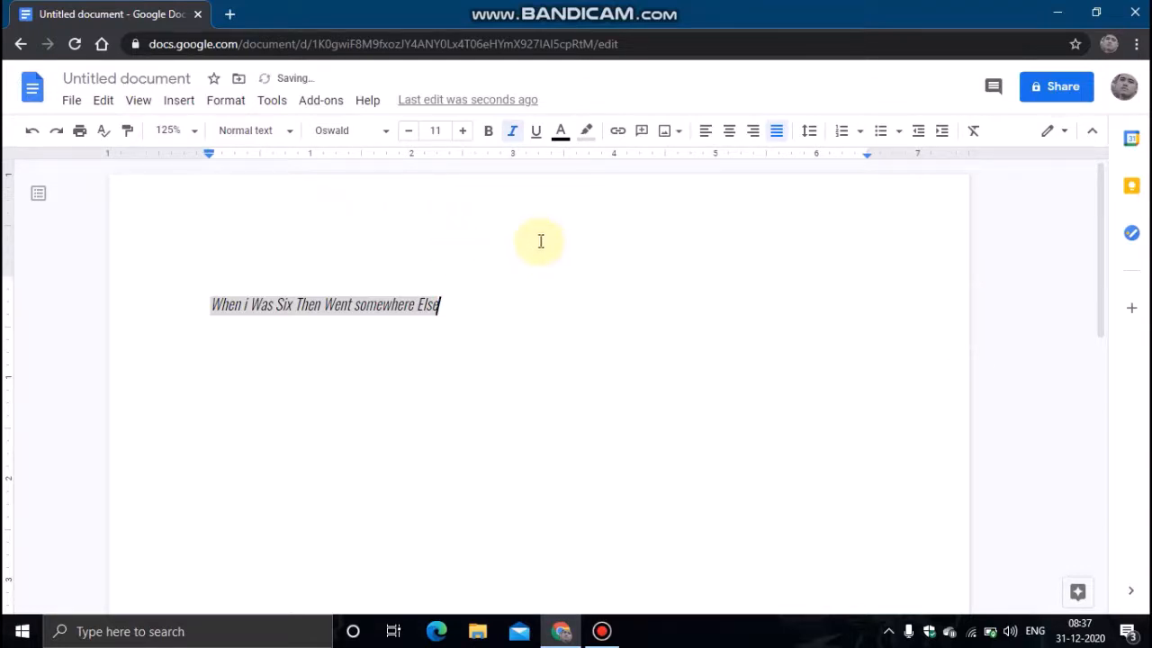
pyautogui.click(536, 233)
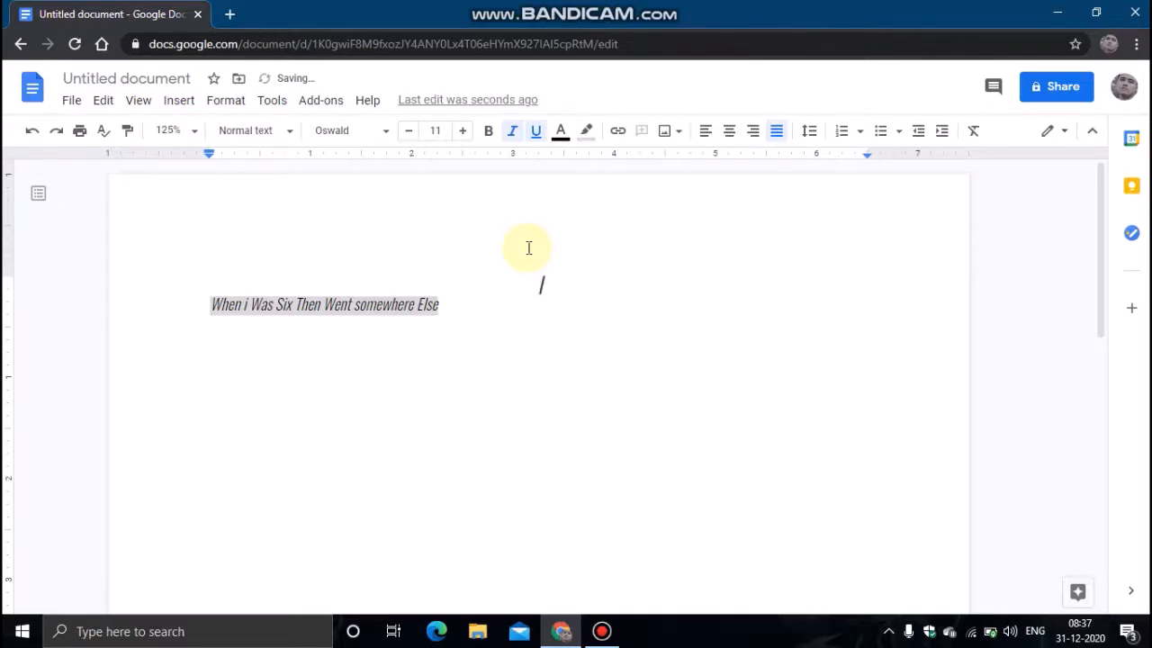
pyautogui.hotkey('ctrl', 'v')
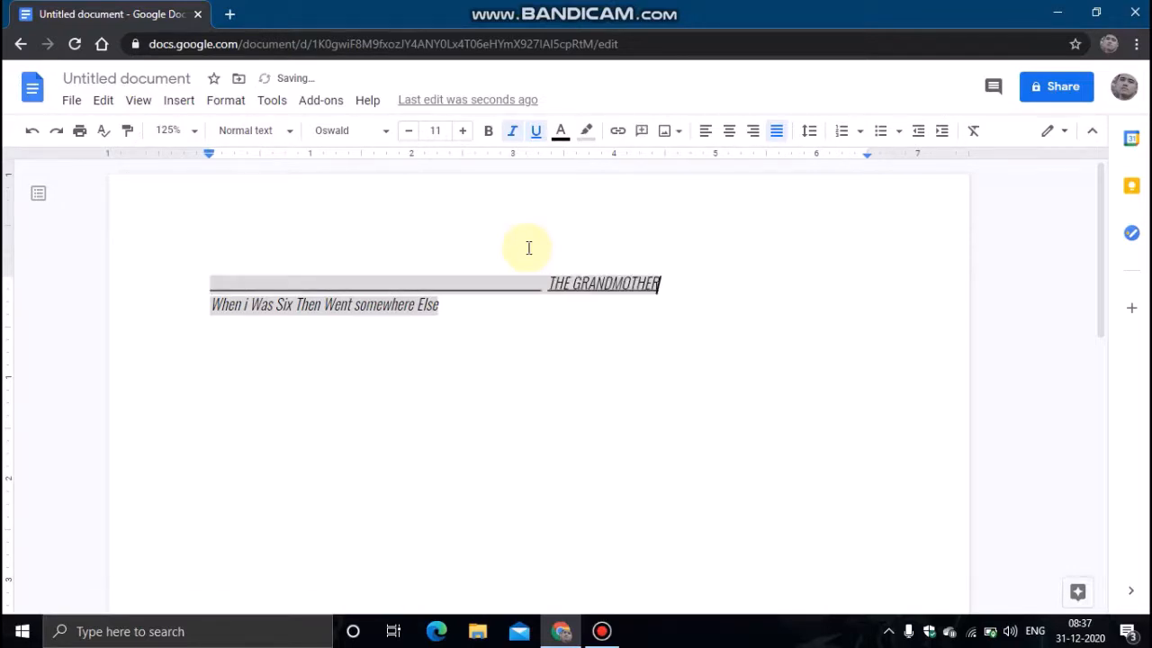
# - Replace the underlined blank space before "THE GRANDMOTHER" with plain, non-underlined spaces that keep the title near the middle of its line
pyautogui.click(542, 289)
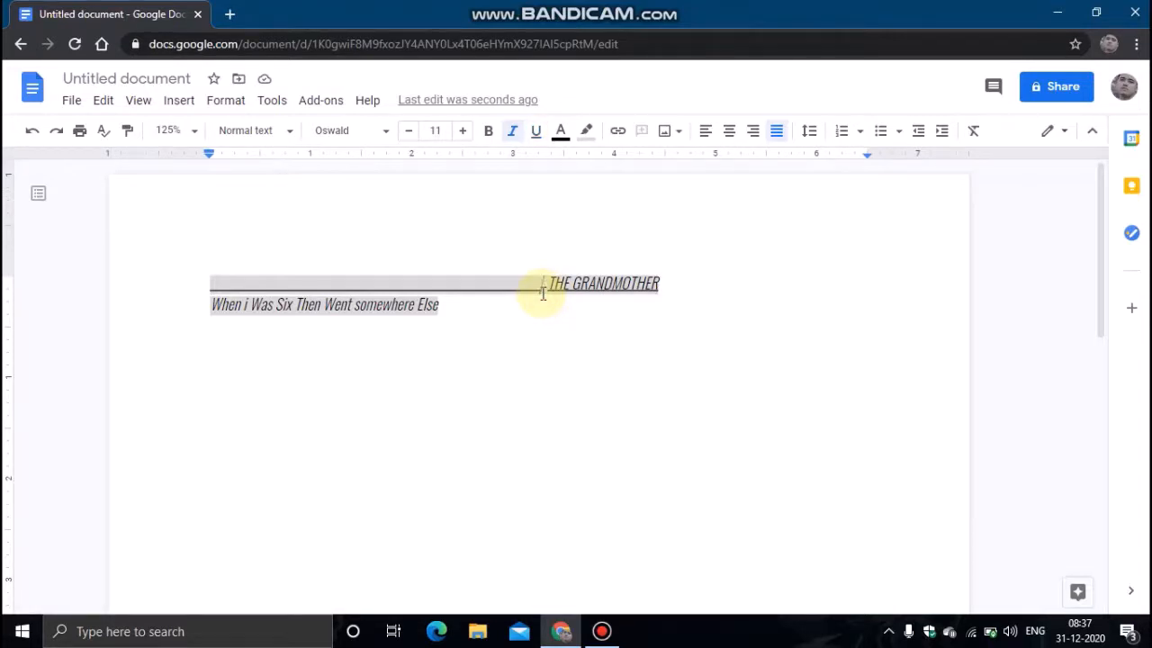
pyautogui.press('BackSpace')
pyautogui.press('BackSpace')
pyautogui.press('BackSpace')
pyautogui.press('BackSpace')
pyautogui.press('BackSpace')
pyautogui.press('BackSpace')
pyautogui.press('BackSpace')
pyautogui.press('BackSpace')
pyautogui.press('BackSpace')
pyautogui.press('BackSpace')
pyautogui.press('BackSpace')
pyautogui.press('BackSpace')
pyautogui.press('BackSpace')
pyautogui.press('BackSpace')
pyautogui.press('BackSpace')
pyautogui.press('BackSpace')
pyautogui.press('BackSpace')
pyautogui.press('BackSpace')
pyautogui.press('BackSpace')
pyautogui.press('BackSpace')
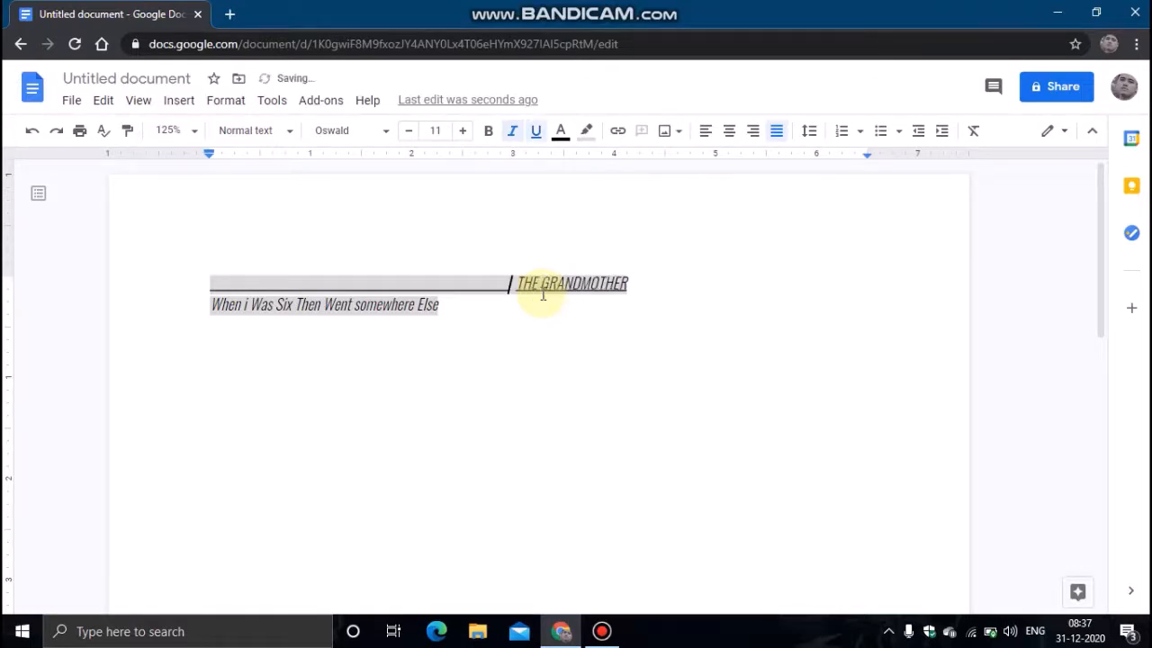
pyautogui.press('BackSpace')
pyautogui.press('BackSpace')
pyautogui.press('BackSpace')
pyautogui.press('BackSpace')
pyautogui.press('BackSpace')
pyautogui.press('BackSpace')
pyautogui.press('BackSpace')
pyautogui.press('BackSpace')
pyautogui.press('BackSpace')
pyautogui.press('BackSpace')
pyautogui.press('BackSpace')
pyautogui.press('BackSpace')
pyautogui.press('BackSpace')
pyautogui.press('BackSpace')
pyautogui.press('BackSpace')
pyautogui.press('BackSpace')
pyautogui.press('BackSpace')
pyautogui.press('BackSpace')
pyautogui.press('BackSpace')
pyautogui.press('BackSpace')
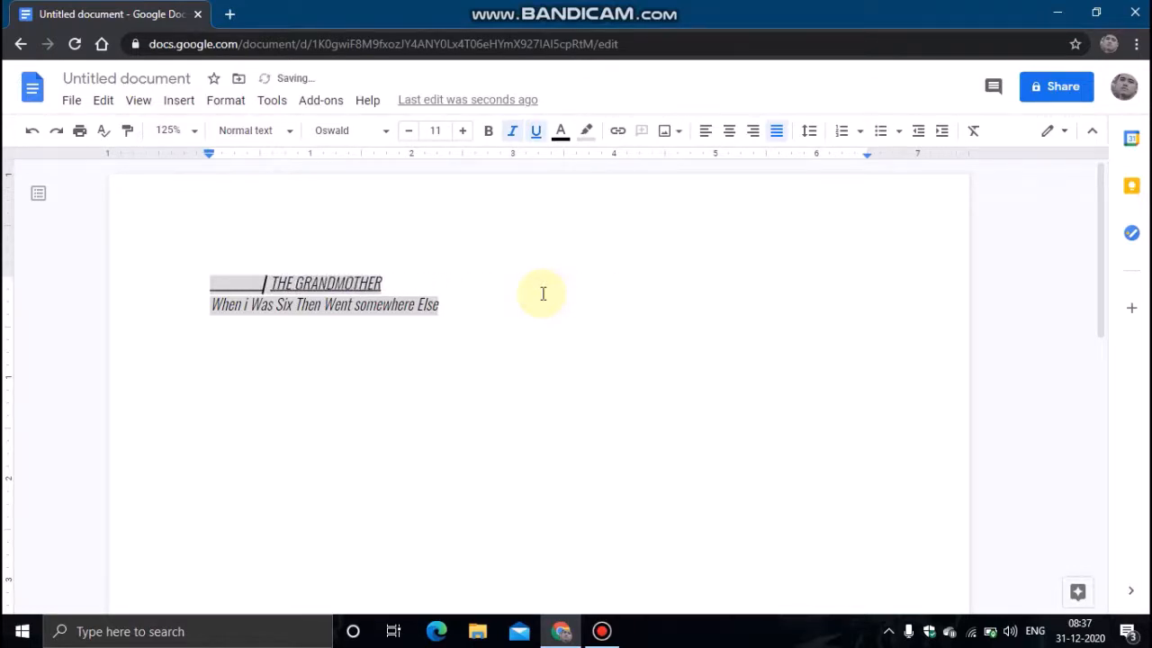
pyautogui.press('BackSpace')
pyautogui.press('BackSpace')
pyautogui.press('BackSpace')
pyautogui.press('BackSpace')
pyautogui.press('BackSpace')
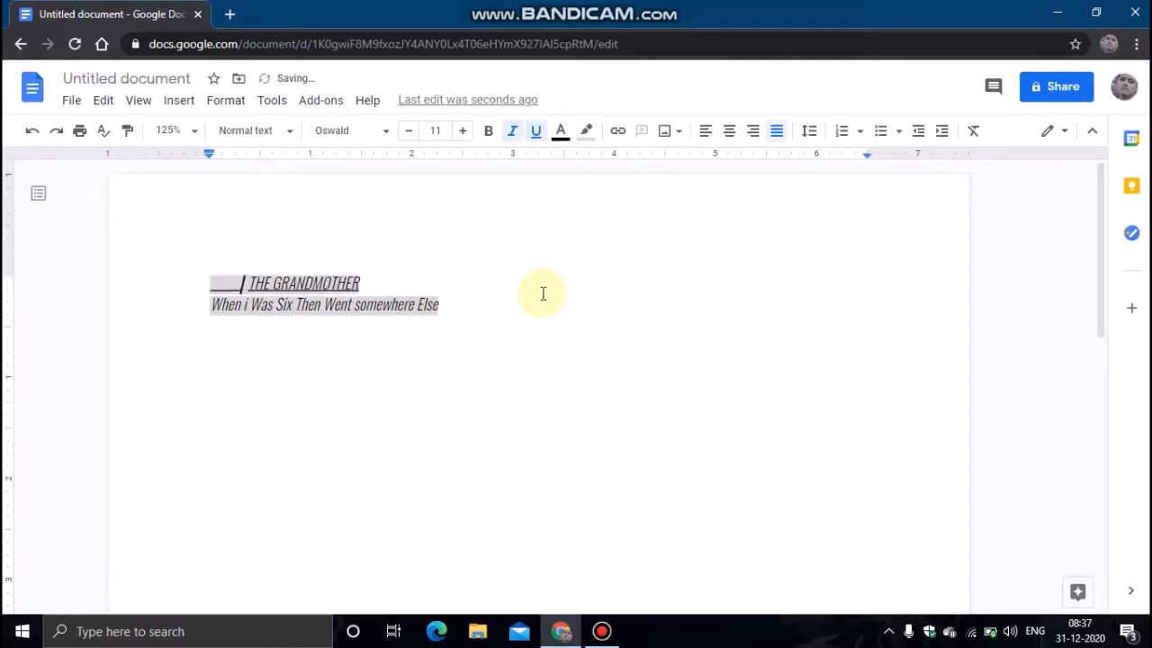
pyautogui.press('BackSpace')
pyautogui.press('BackSpace')
pyautogui.press('BackSpace')
pyautogui.press('BackSpace')
pyautogui.press('BackSpace')
pyautogui.press('BackSpace')
pyautogui.press('BackSpace')
pyautogui.press('BackSpace')
pyautogui.press('BackSpace')
pyautogui.press('BackSpace')
pyautogui.press('BackSpace')
pyautogui.press('BackSpace')
pyautogui.press('BackSpace')
pyautogui.press('BackSpace')
pyautogui.press('BackSpace')
pyautogui.press('BackSpace')
pyautogui.press('BackSpace')
pyautogui.press('BackSpace')
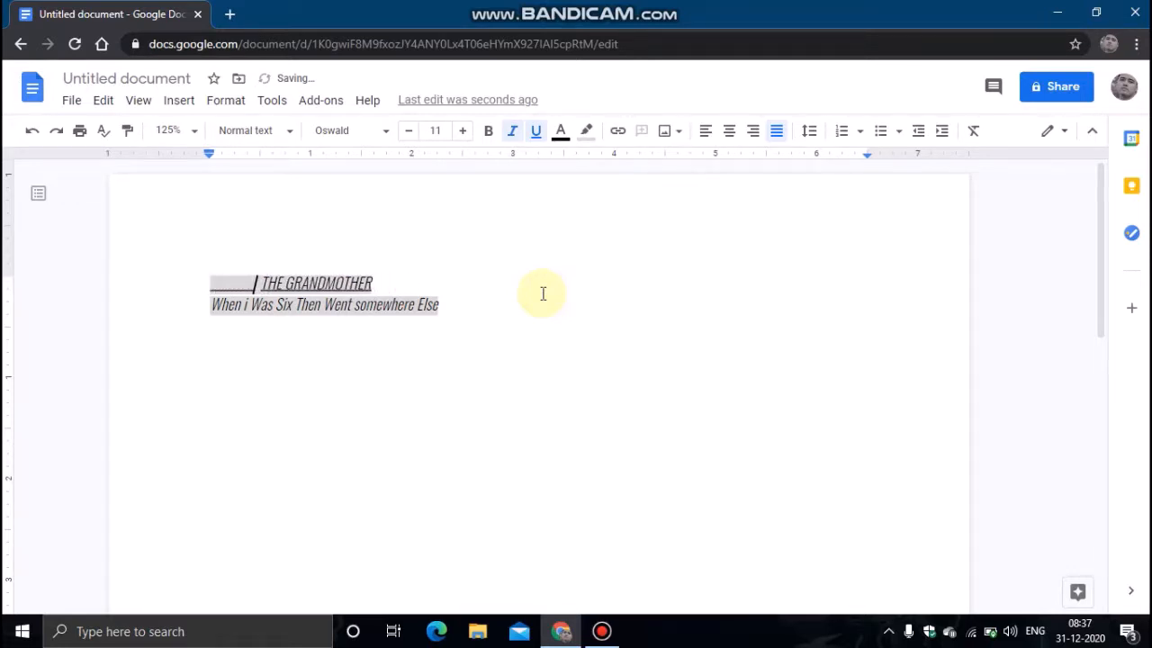
pyautogui.press('BackSpace')
pyautogui.press('BackSpace')
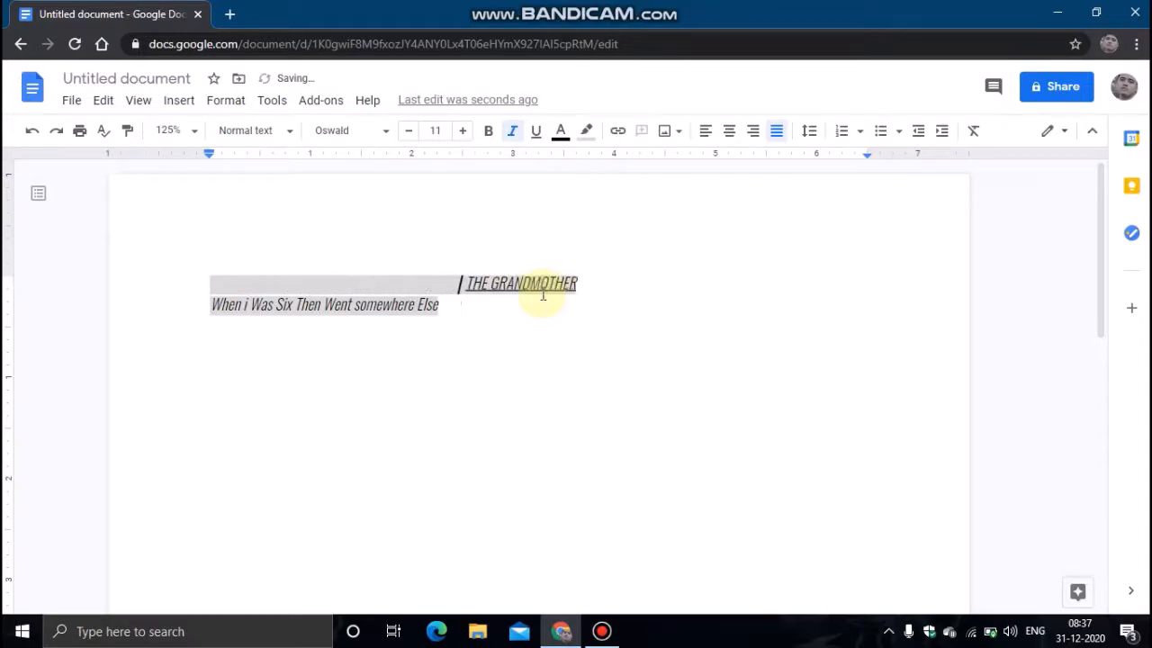
# - Center the whole sentence "When i Was Six Then Went somewhere Else" below the title
pyautogui.moveTo(442, 309); pyautogui.dragTo(251, 316)
pyautogui.moveTo(444, 308); pyautogui.dragTo(217, 319)
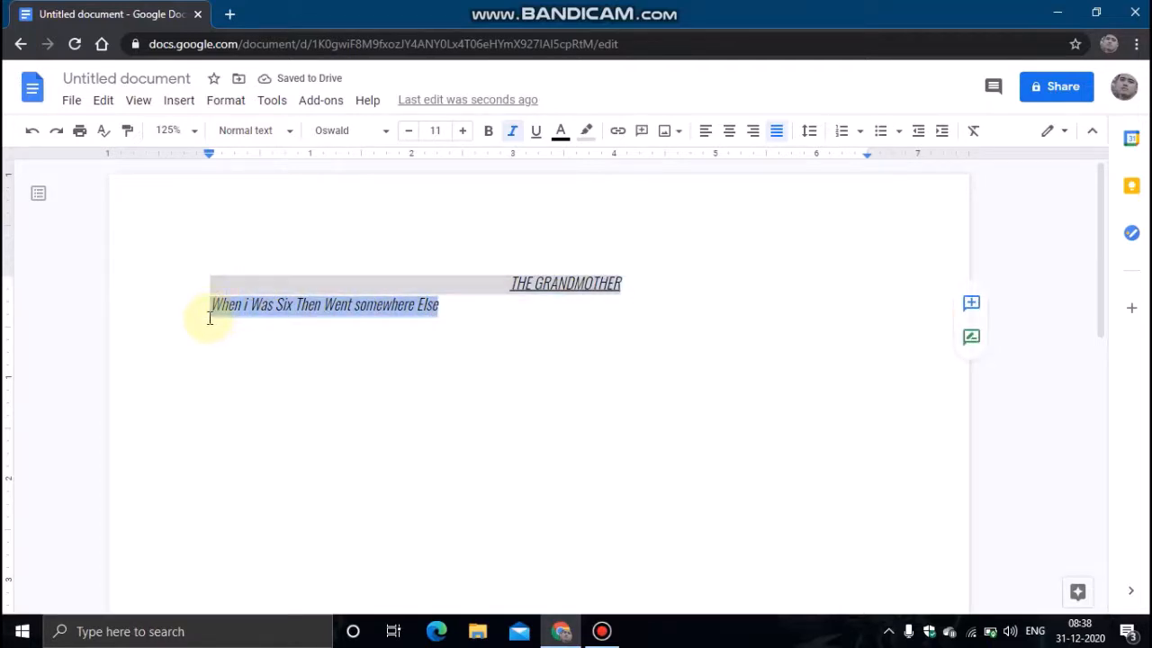
pyautogui.click(736, 133)
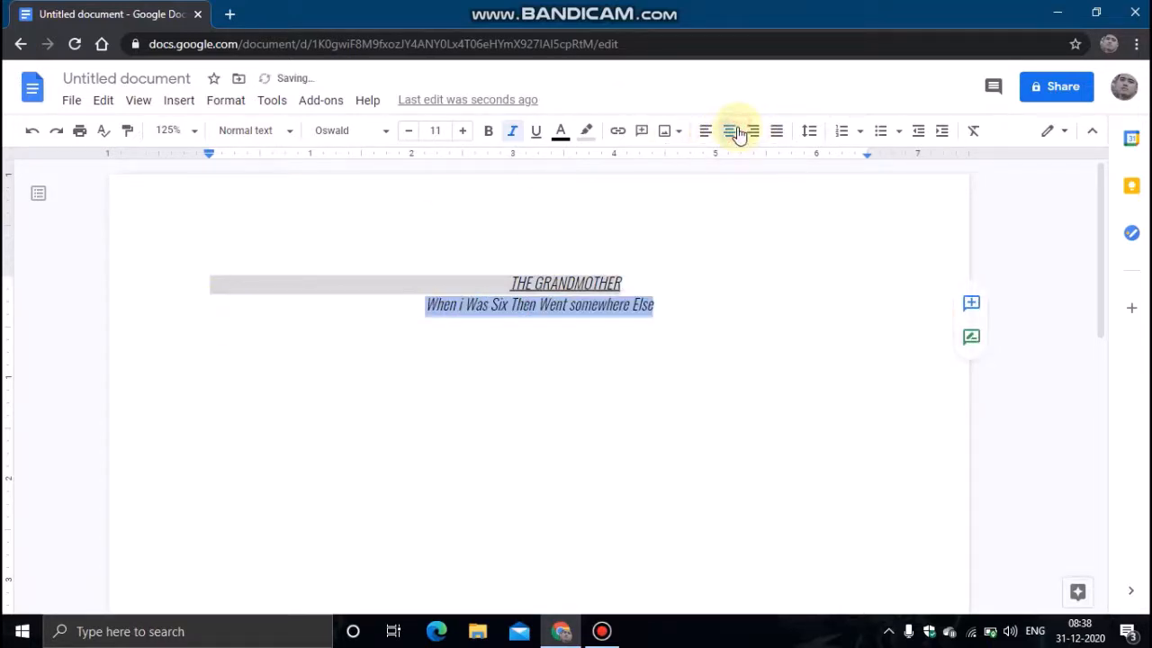
# - Add a new line after the centered sentence reading "I Felling Safe When She Was Near"
pyautogui.click(424, 348)
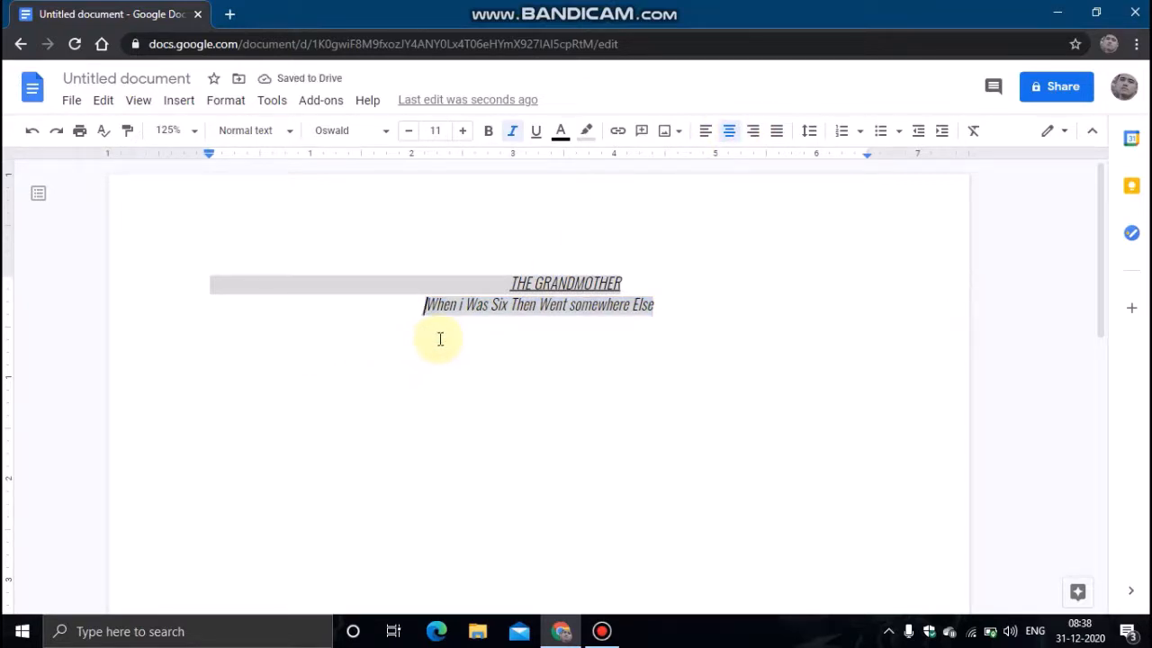
pyautogui.press('Right')
pyautogui.press('Right')
pyautogui.press('Right')
pyautogui.press('Right')
pyautogui.press('Right')
pyautogui.press('Right')
pyautogui.press('Right')
pyautogui.press('Right')
pyautogui.press('Right')
pyautogui.press('Right')
pyautogui.press('Right')
pyautogui.press('Right')
pyautogui.press('Right')
pyautogui.press('Right')
pyautogui.press('Right')
pyautogui.press('Right')
pyautogui.press('Right')
pyautogui.press('Right')
pyautogui.press('Right')
pyautogui.press('Right')
pyautogui.press('Return')
pyautogui.write('I')
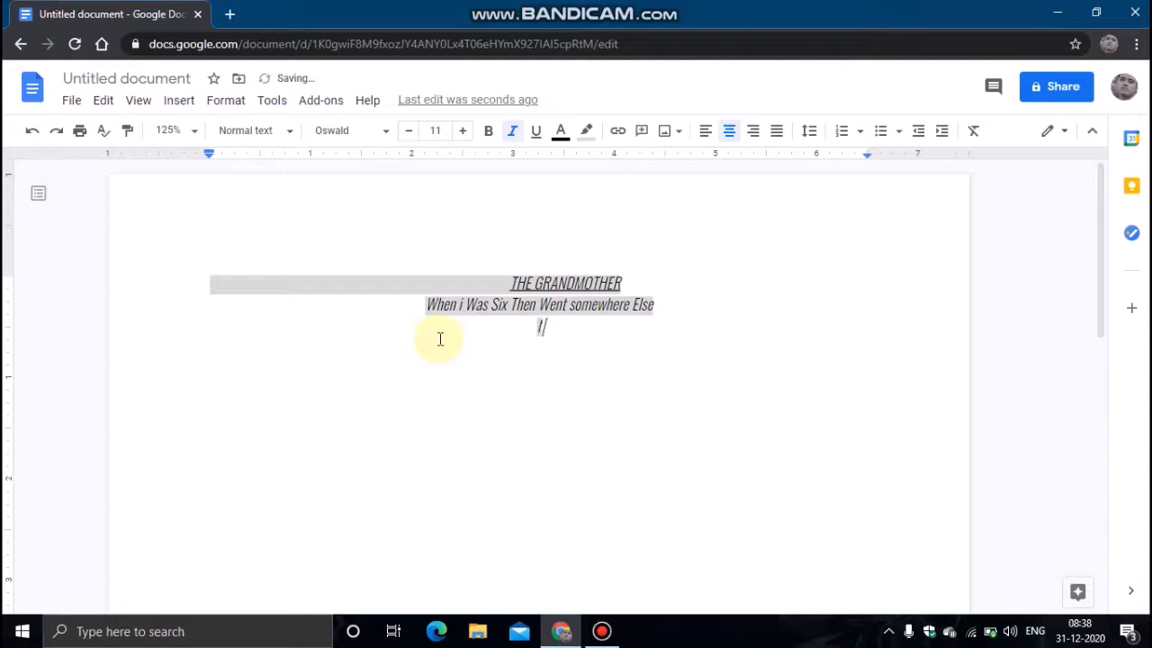
pyautogui.write(' Felling Saf')
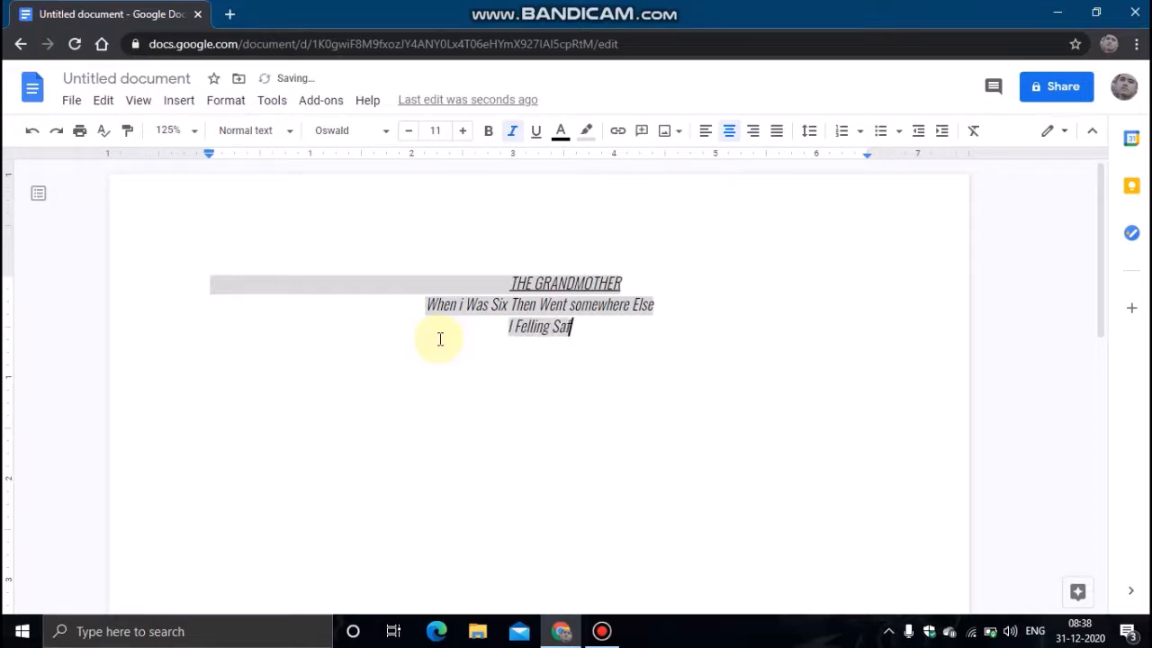
pyautogui.write('e When ')
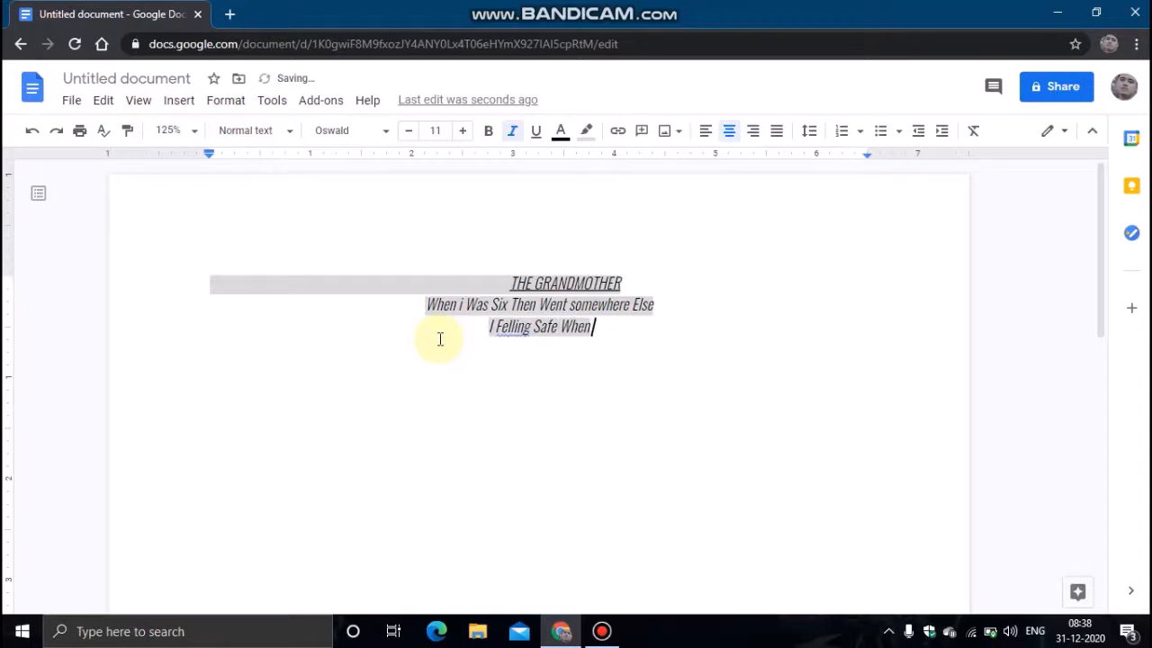
pyautogui.write('She Wa')
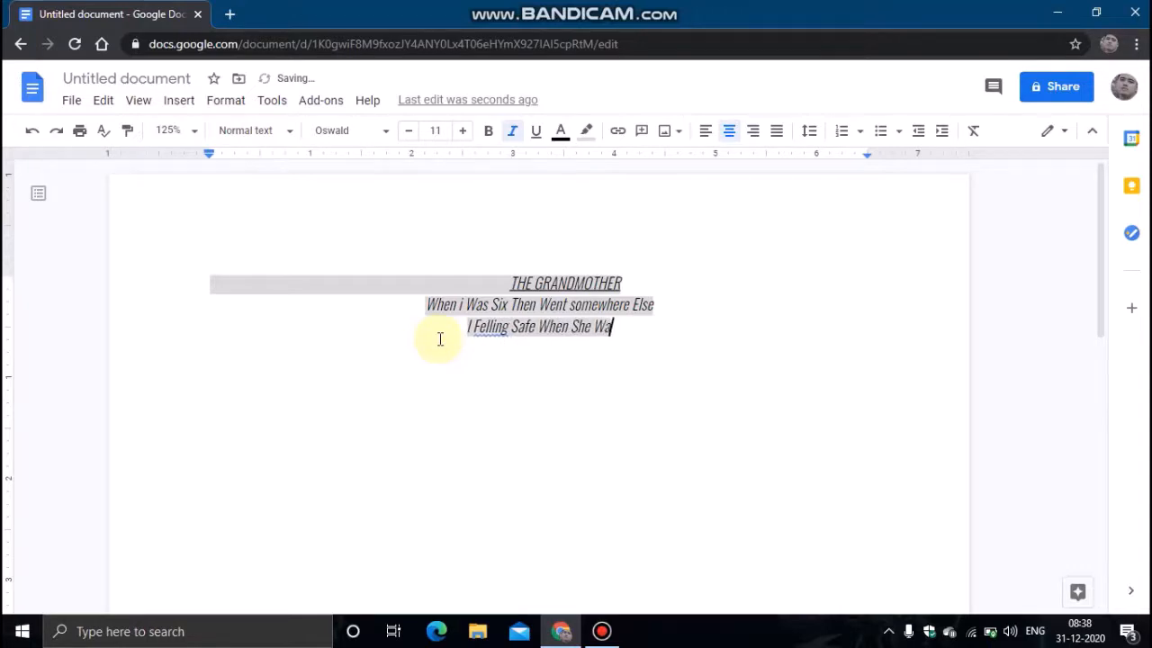
pyautogui.write('s Near')
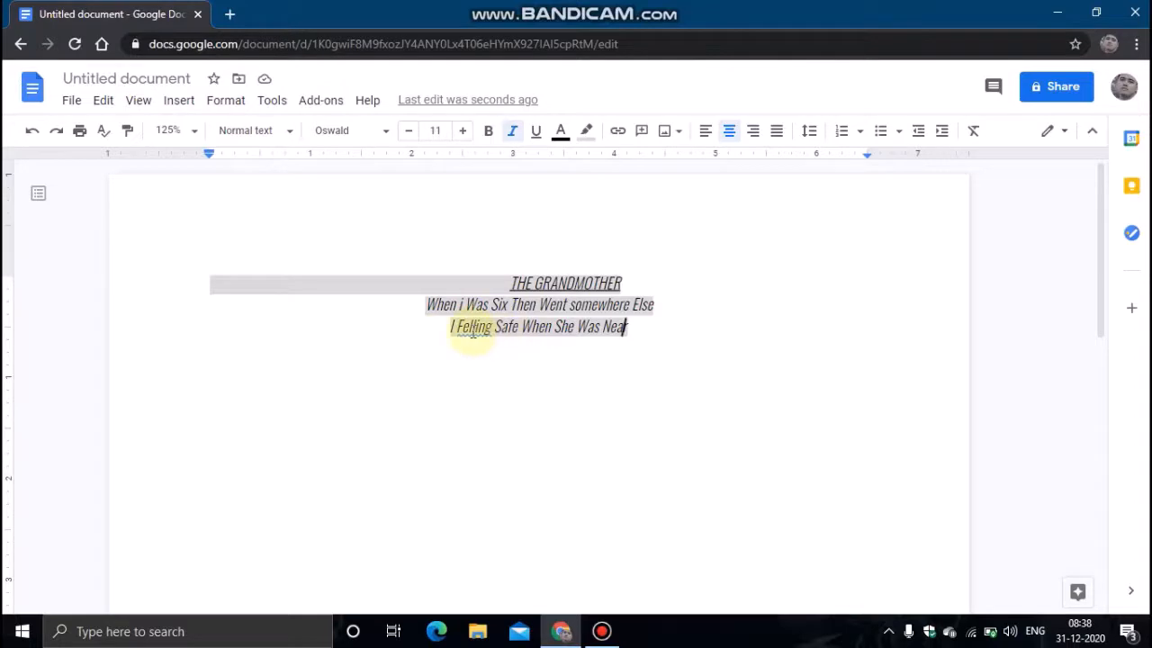
# - Correct the flagged word "Felling" to the suggested spelling "Feeling"
pyautogui.click(473, 330)
pyautogui.click(432, 404)
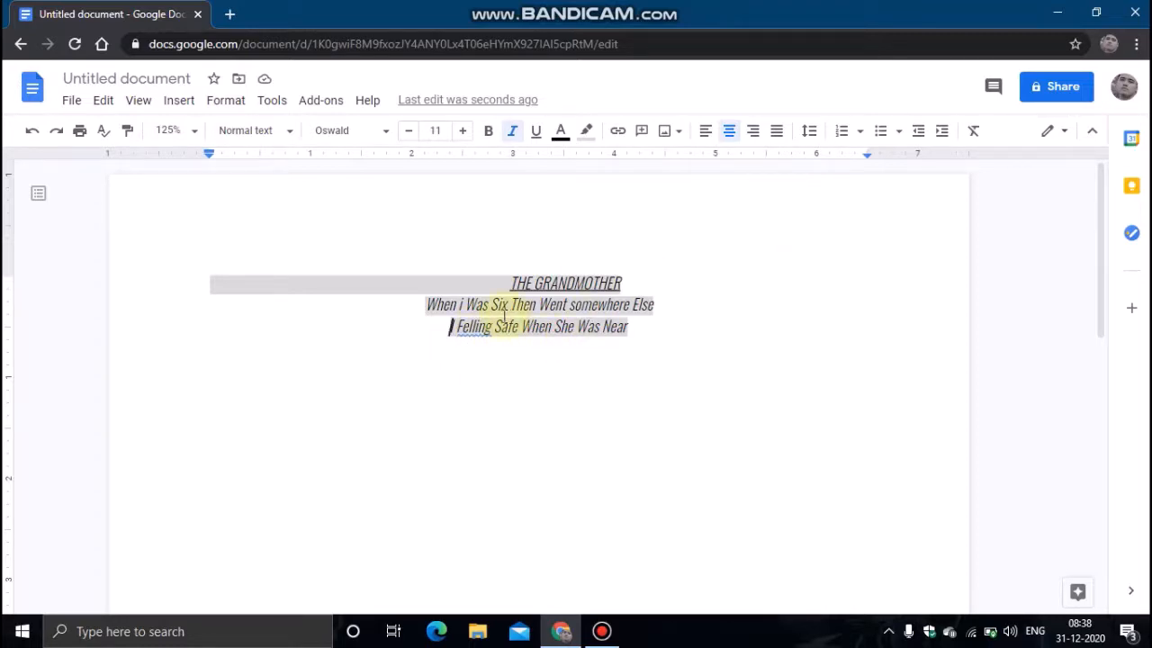
pyautogui.click(474, 327)
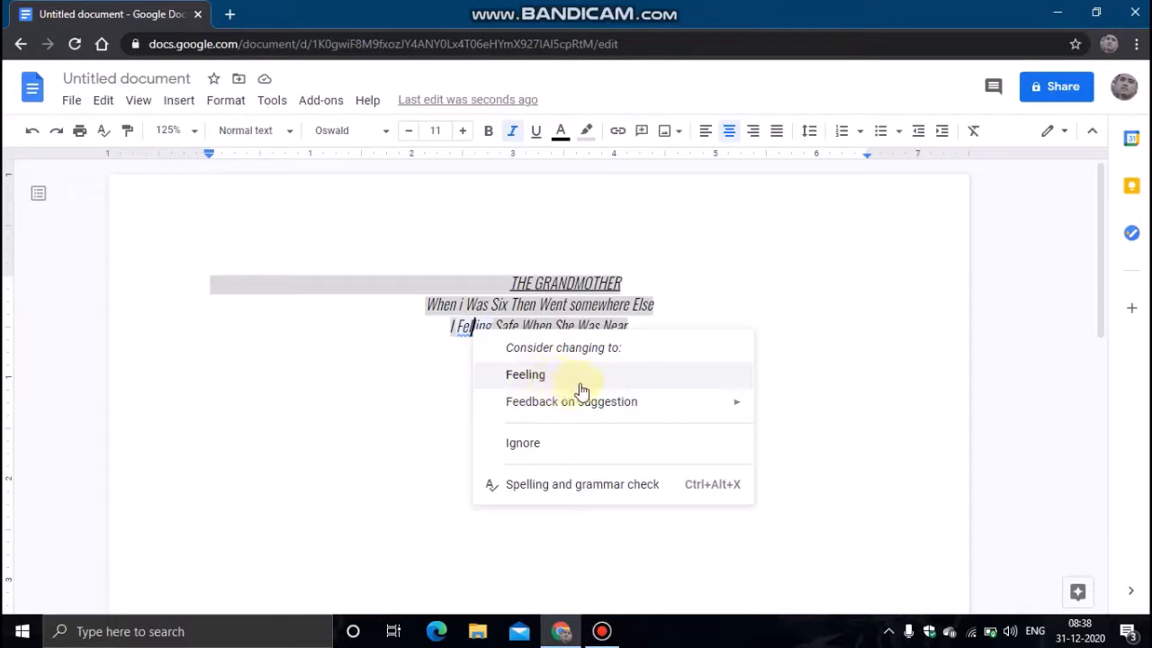
pyautogui.click(527, 375)
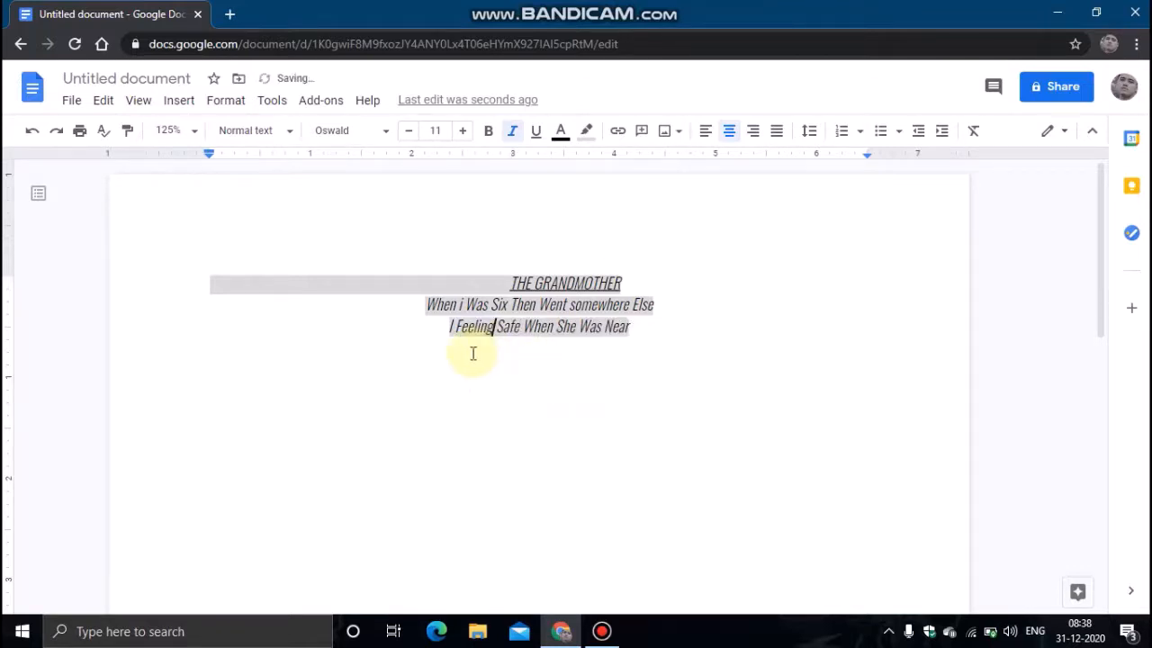
# - Add another line below "I Feeling Safe When She Was Near" reading "She Parished Me Lavishly When I Was Good"
pyautogui.click(633, 328)
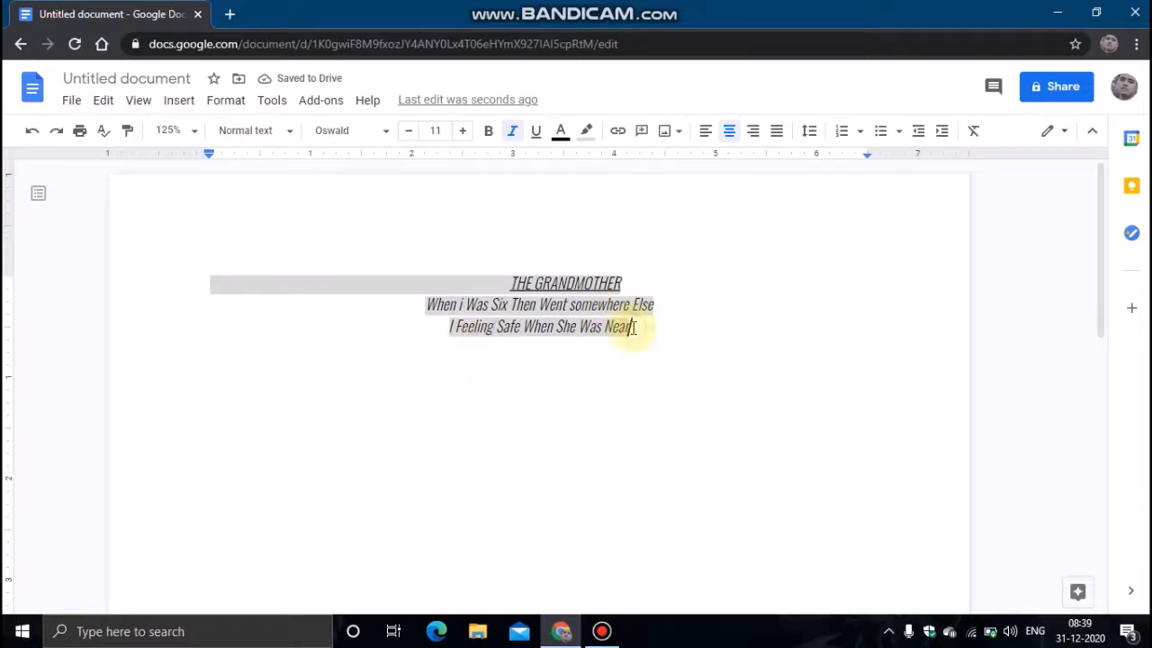
pyautogui.press('Return')
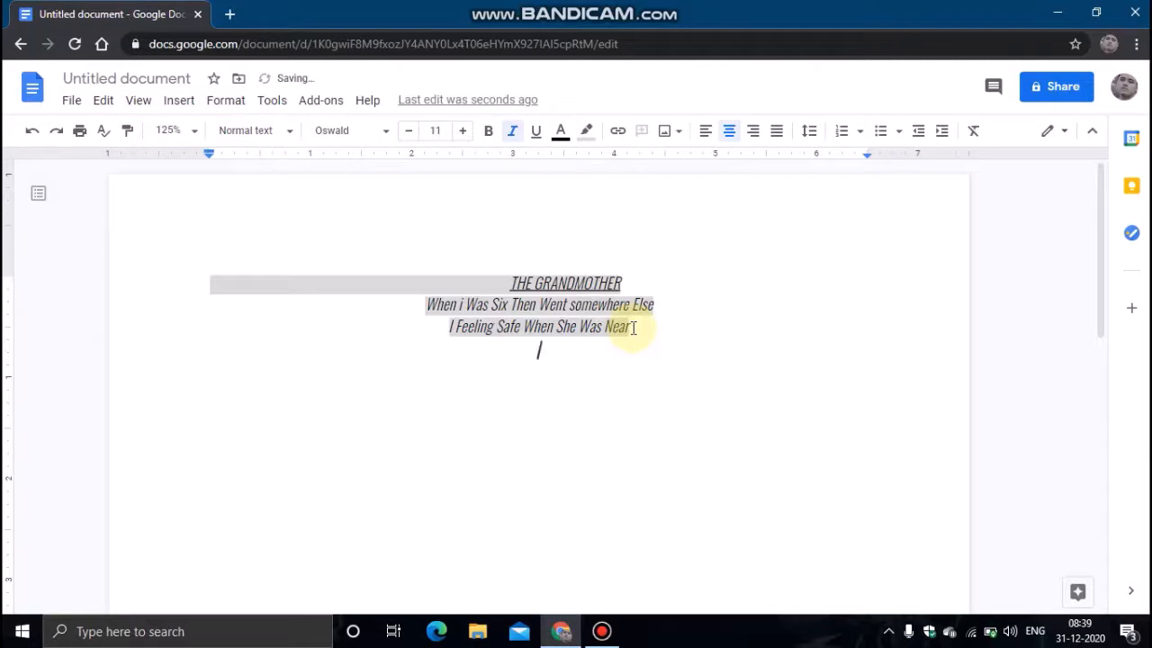
pyautogui.write('She Pa')
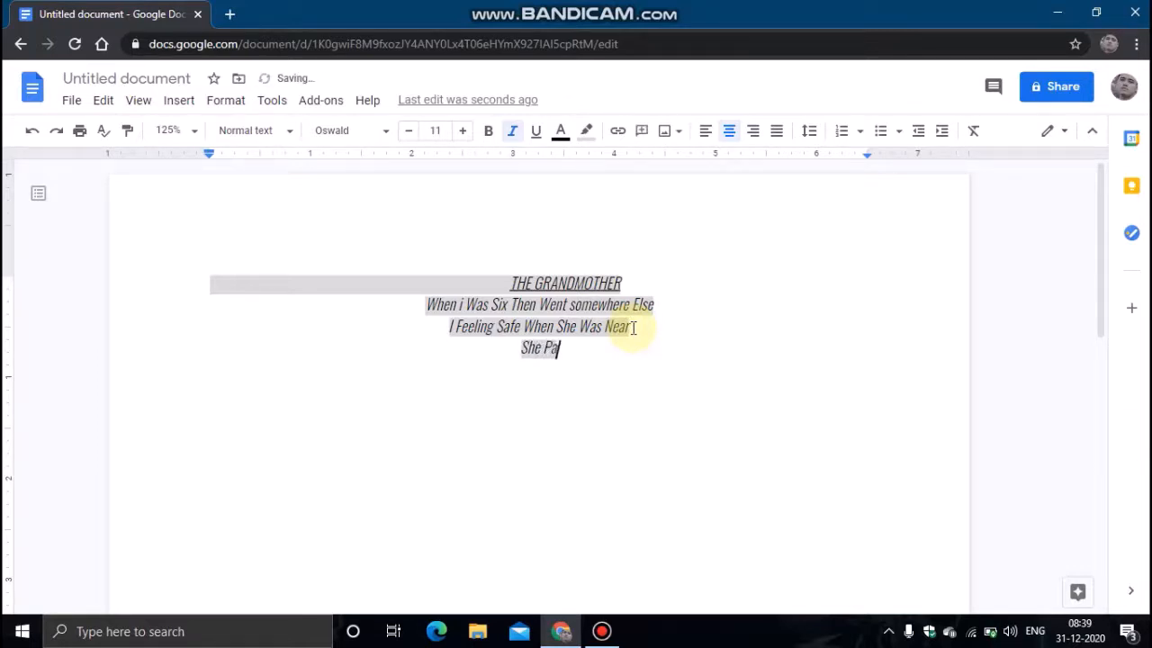
pyautogui.write('rished ')
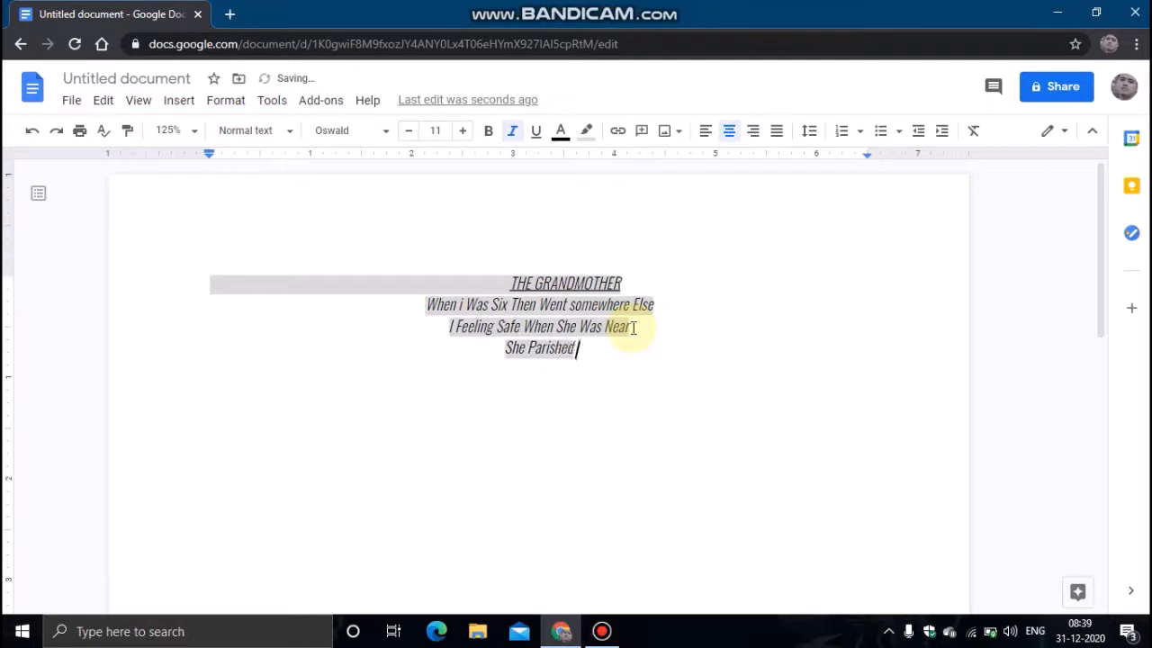
pyautogui.write('M')
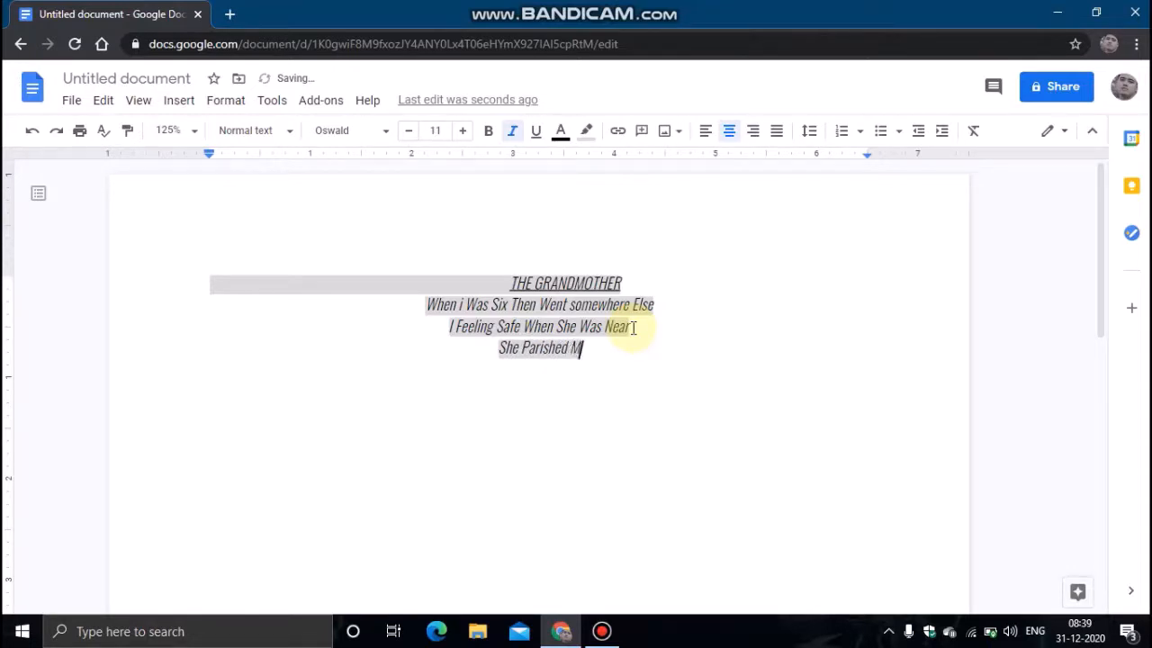
pyautogui.write('e La')
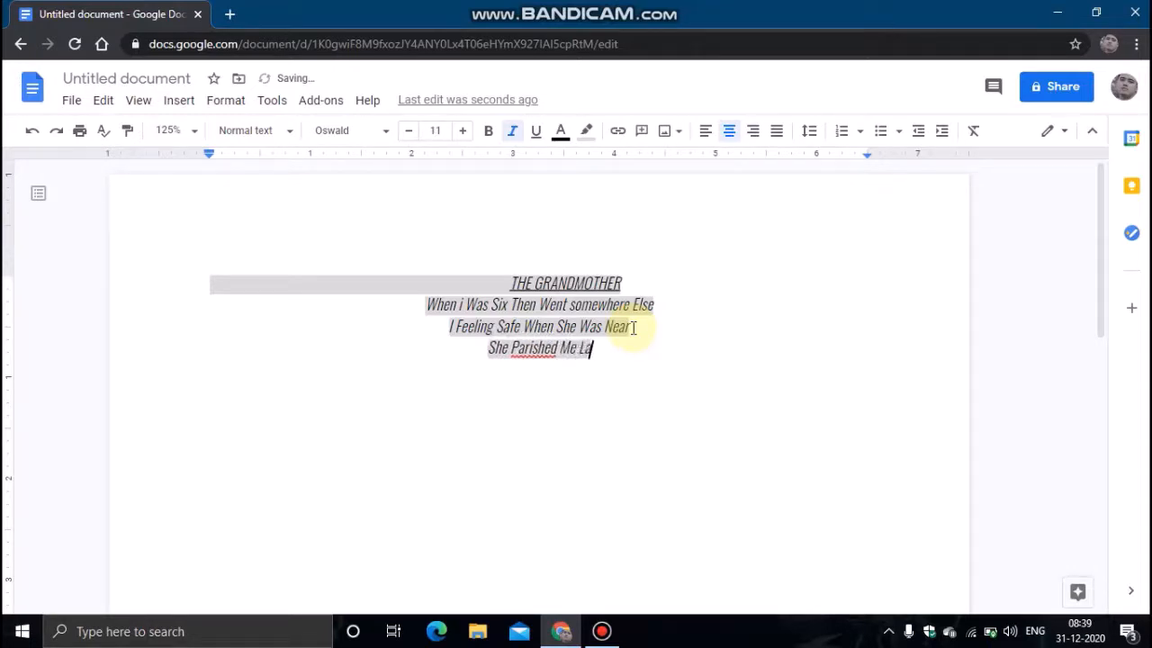
pyautogui.write('vishLy')
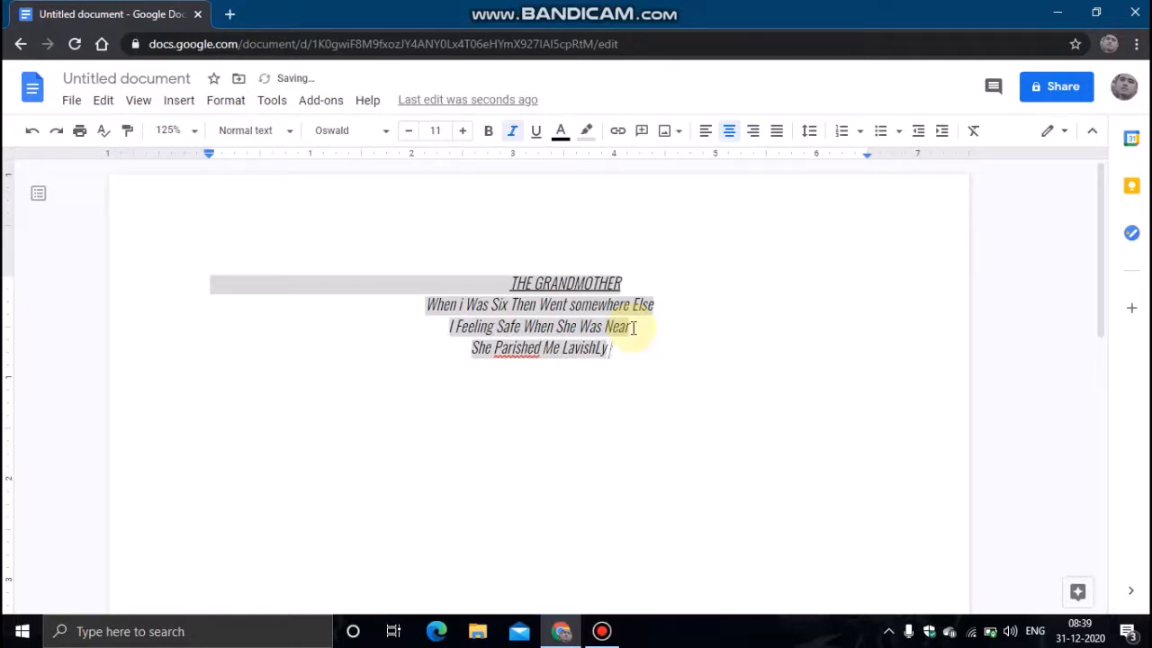
pyautogui.press('BackSpace')
pyautogui.press('BackSpace')
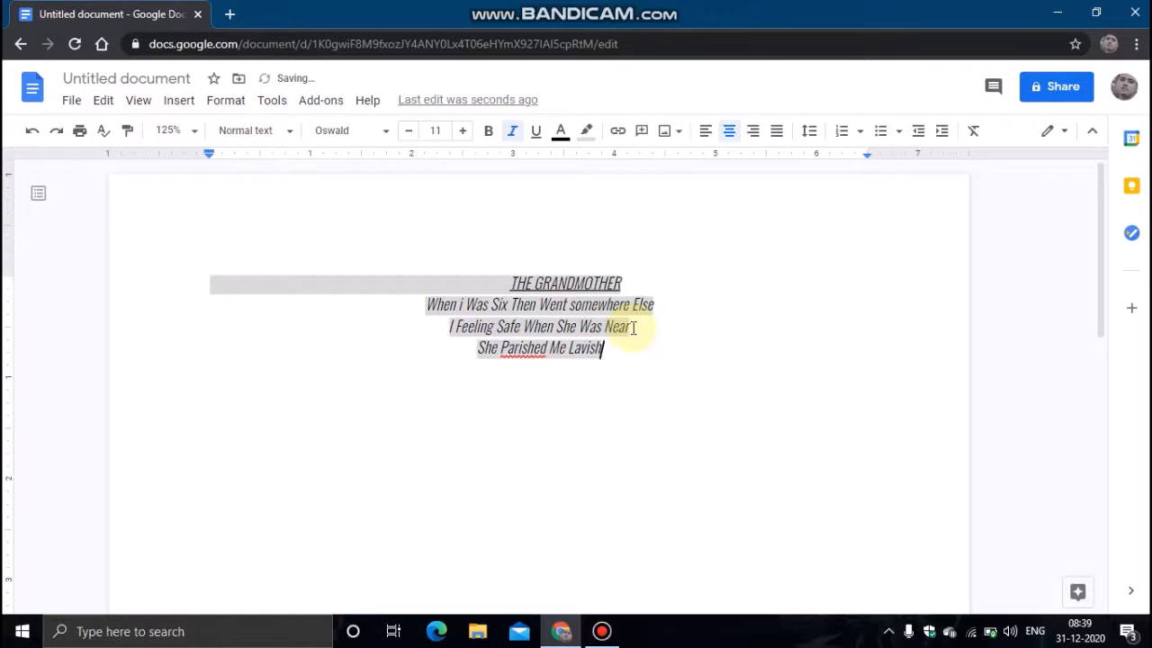
pyautogui.write('ly W')
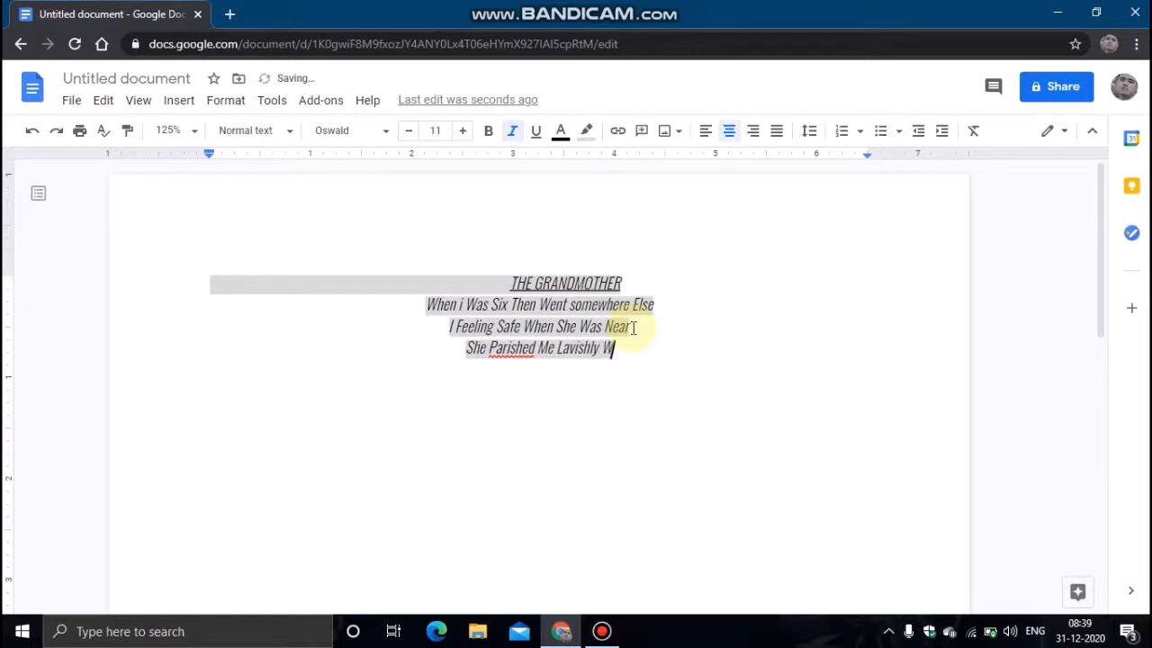
pyautogui.write('hen ')
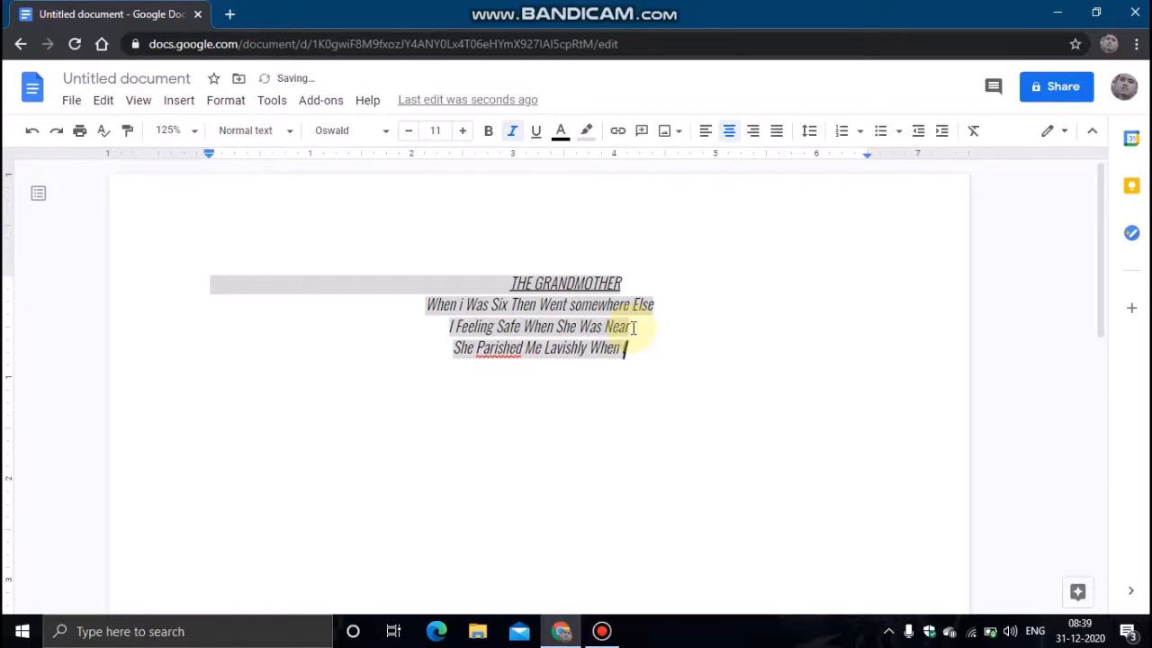
pyautogui.write('I W')
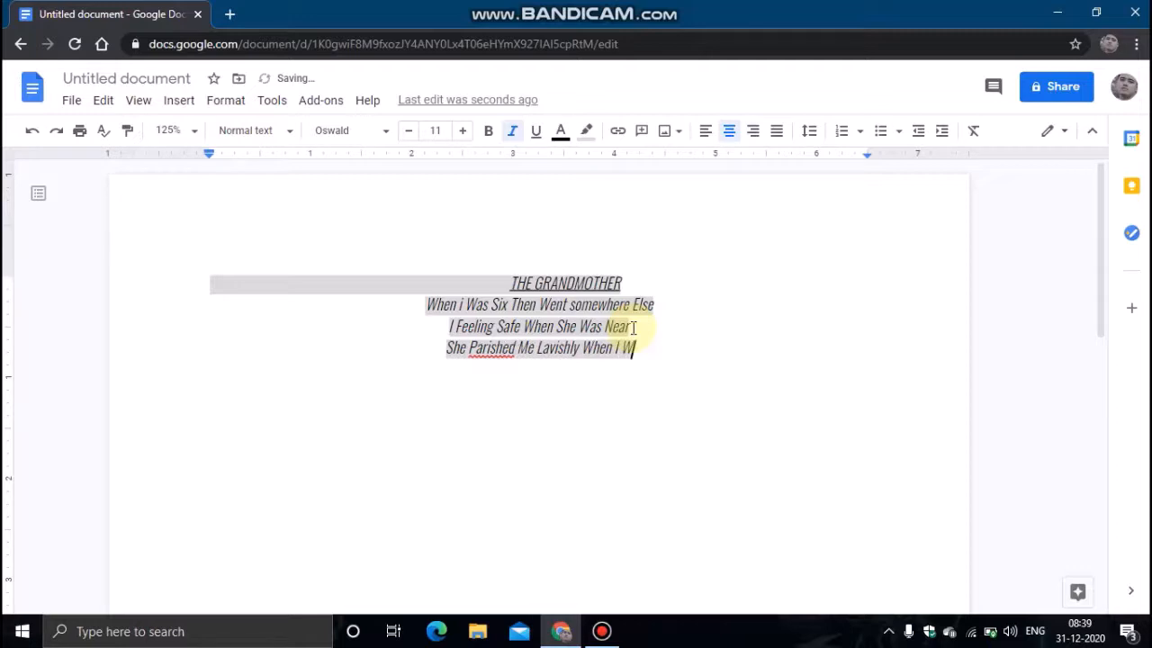
pyautogui.write('as')
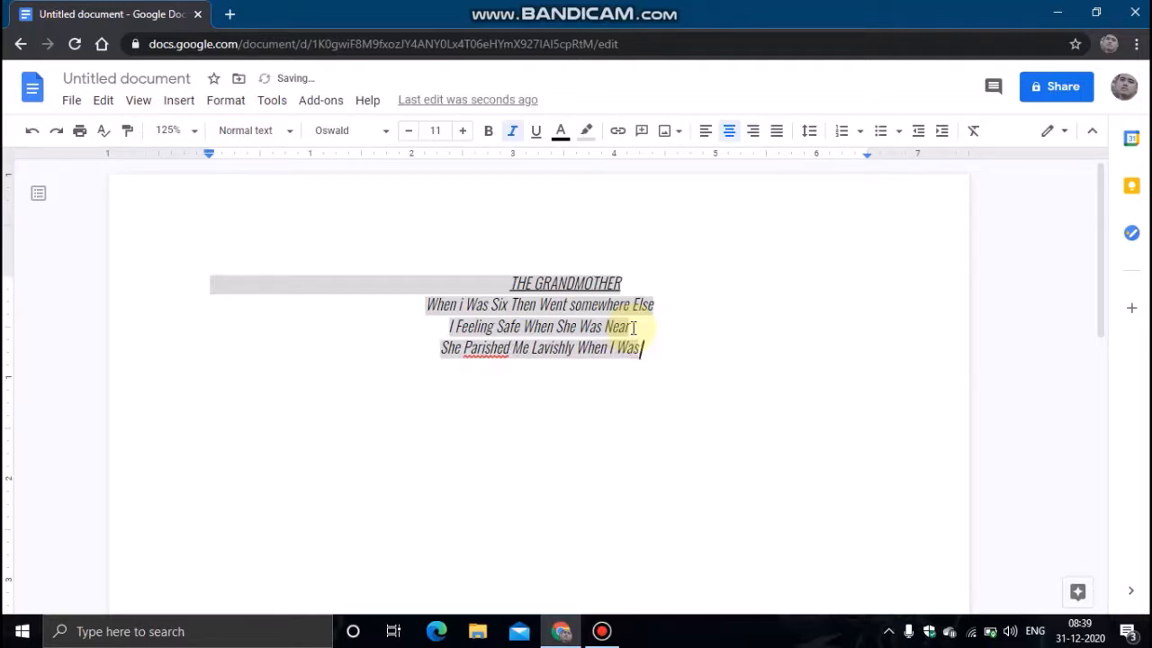
pyautogui.write(' Good')
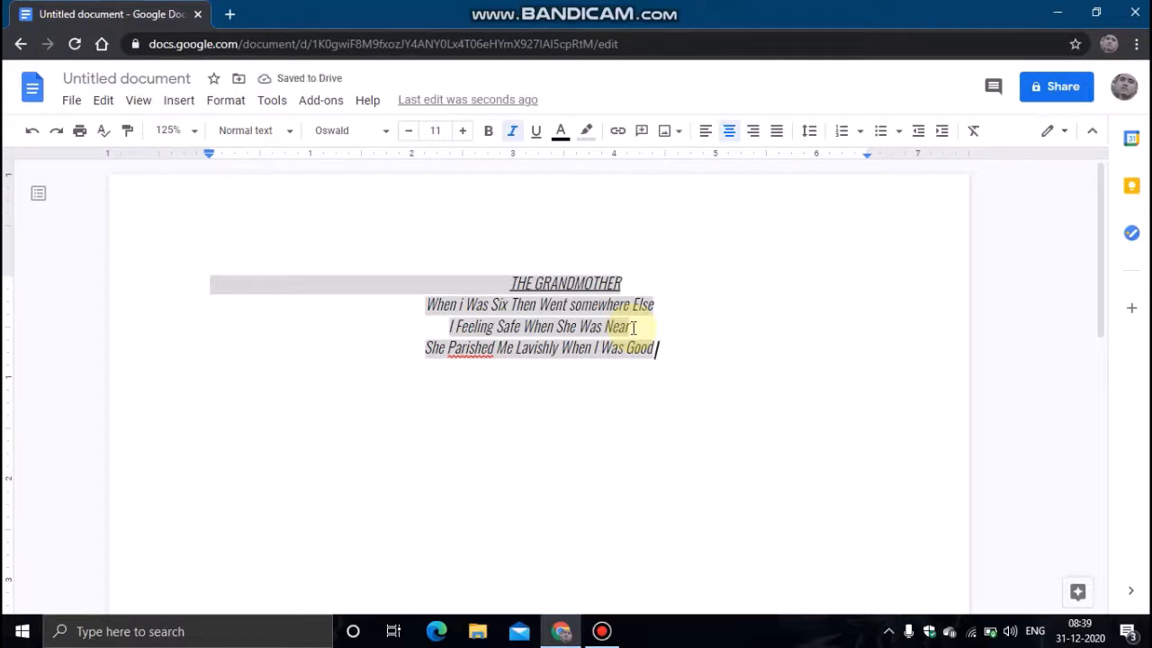
# - Add a new line below "She Parished Me Lavishly When I Was Good" reading "But Never Punished Me When I Was Bad."
pyautogui.press('Return')
pyautogui.write('Bu')
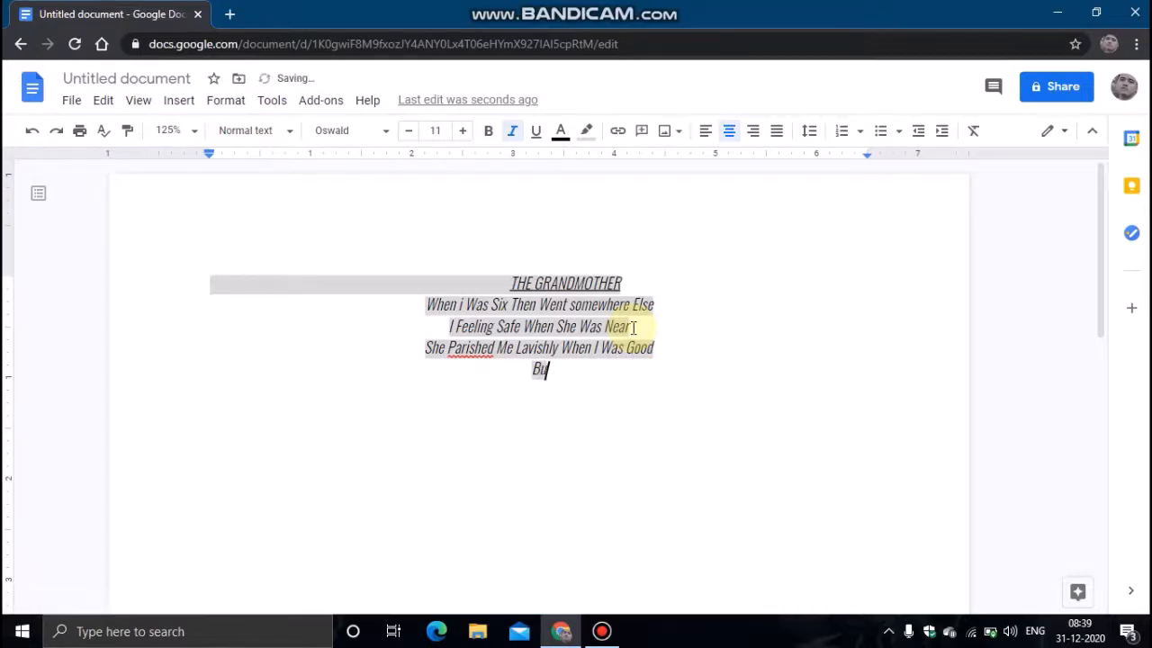
pyautogui.write('t Never P')
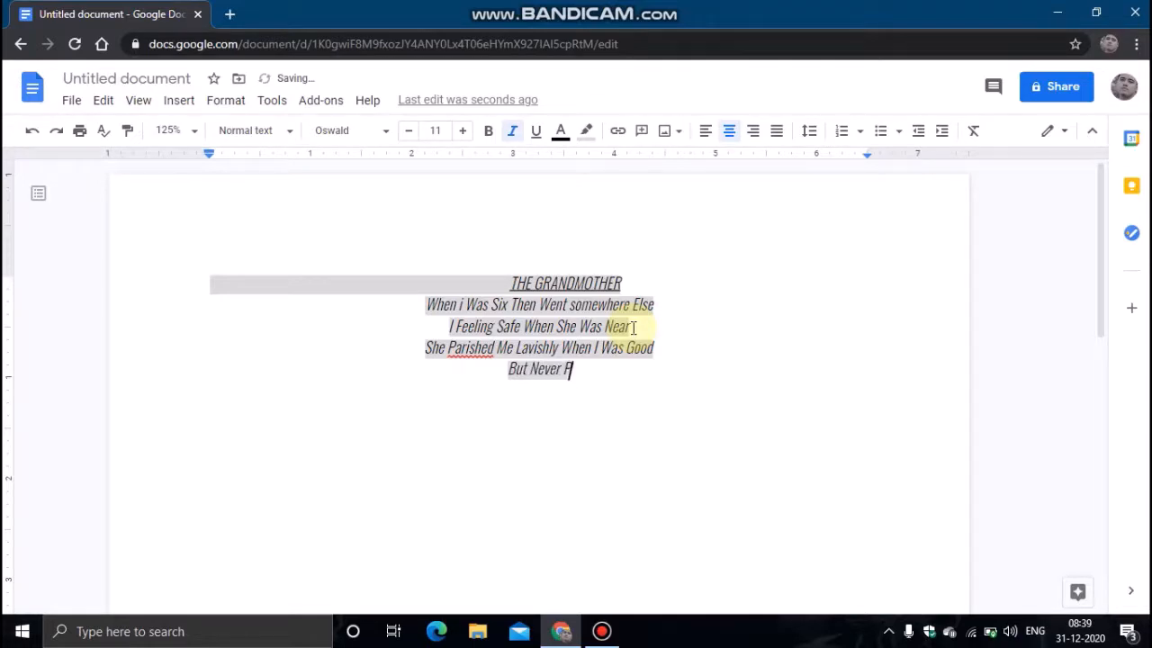
pyautogui.write('urishm')
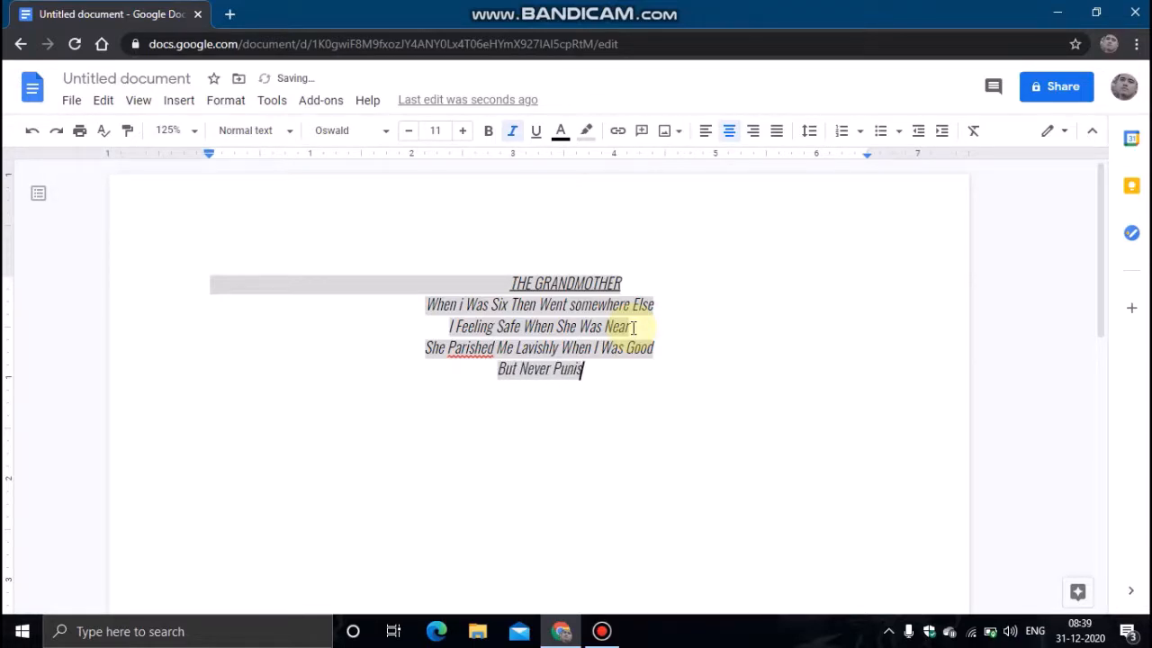
pyautogui.press('BackSpace')
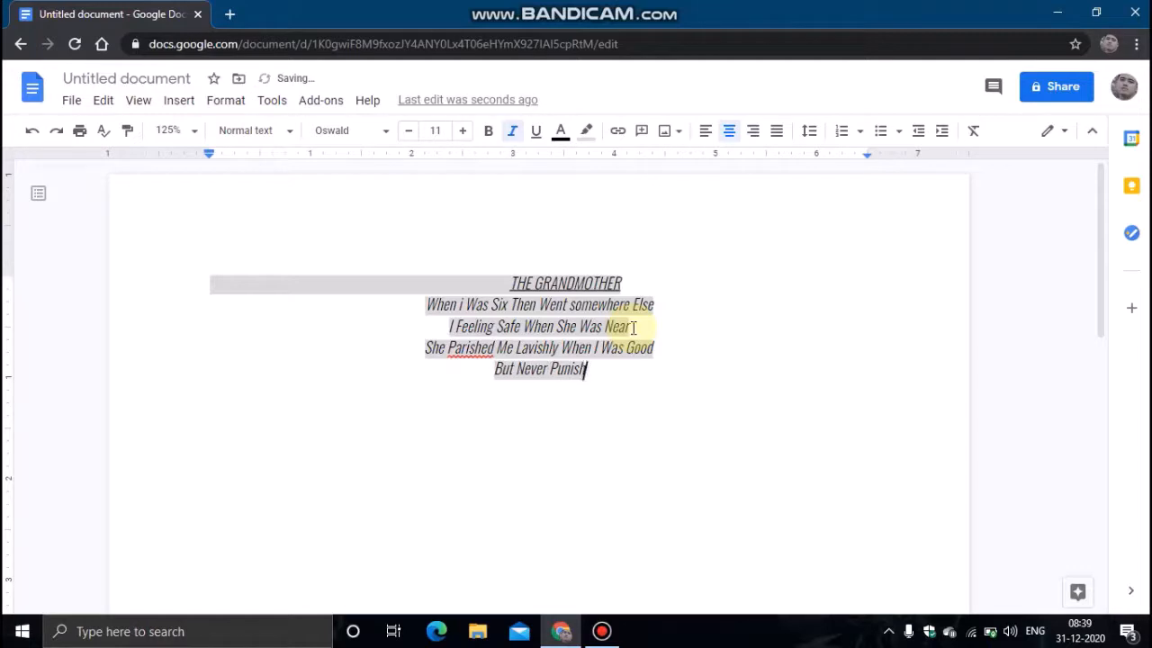
pyautogui.write('ed')
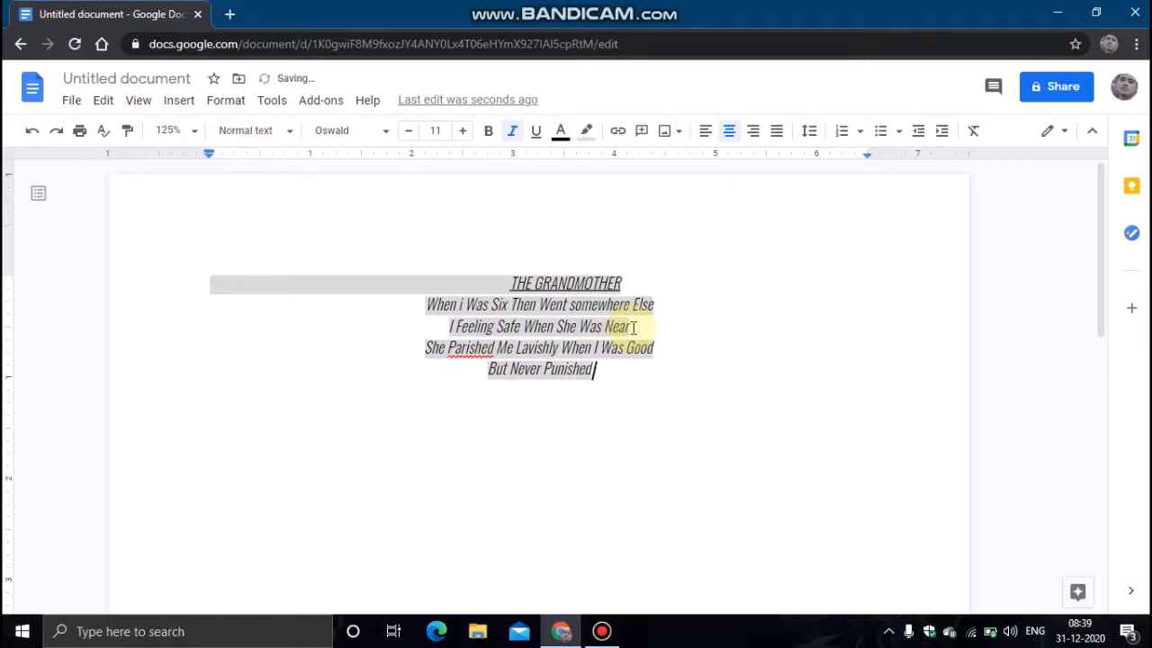
pyautogui.write(' Me')
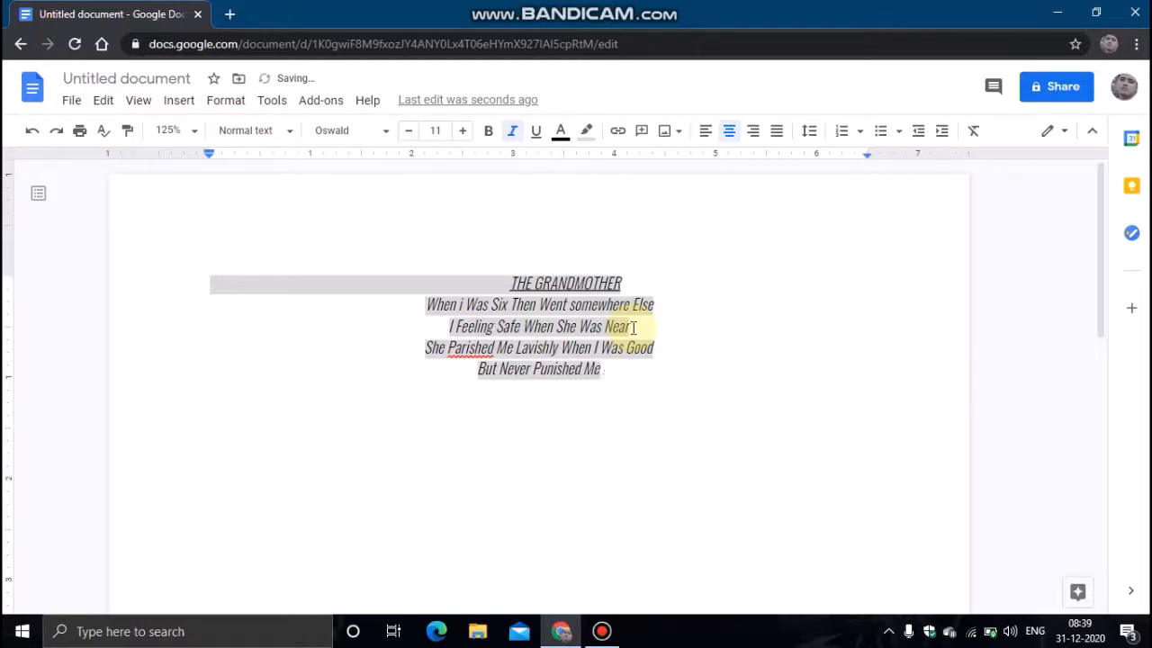
pyautogui.write(' When')
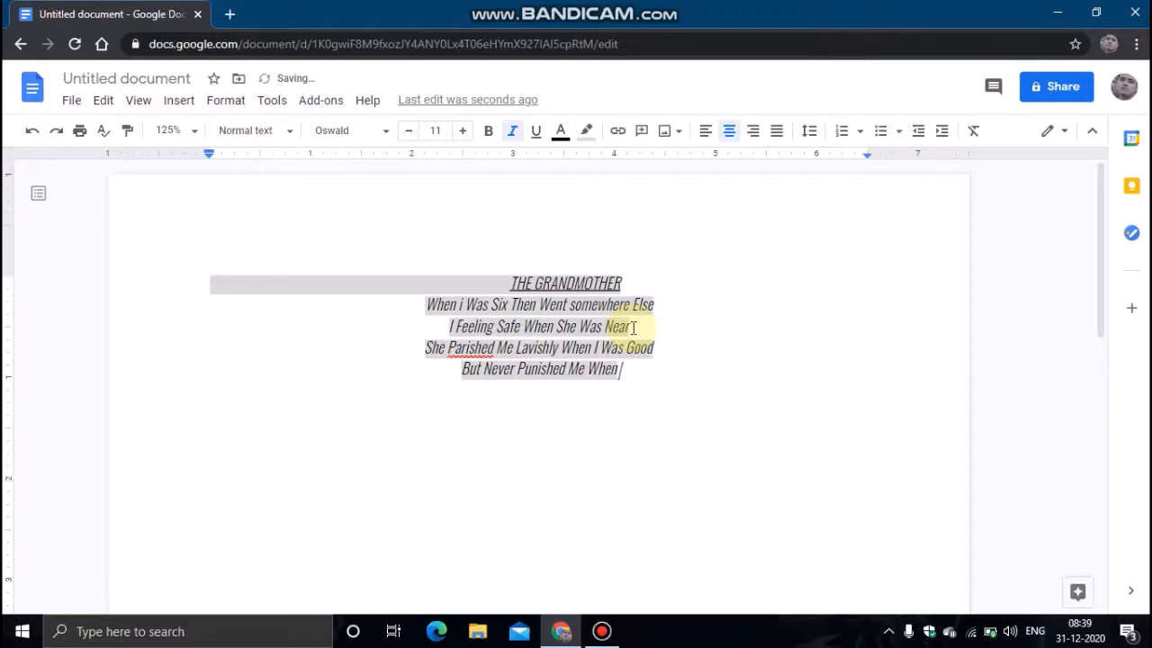
pyautogui.write(' I Was')
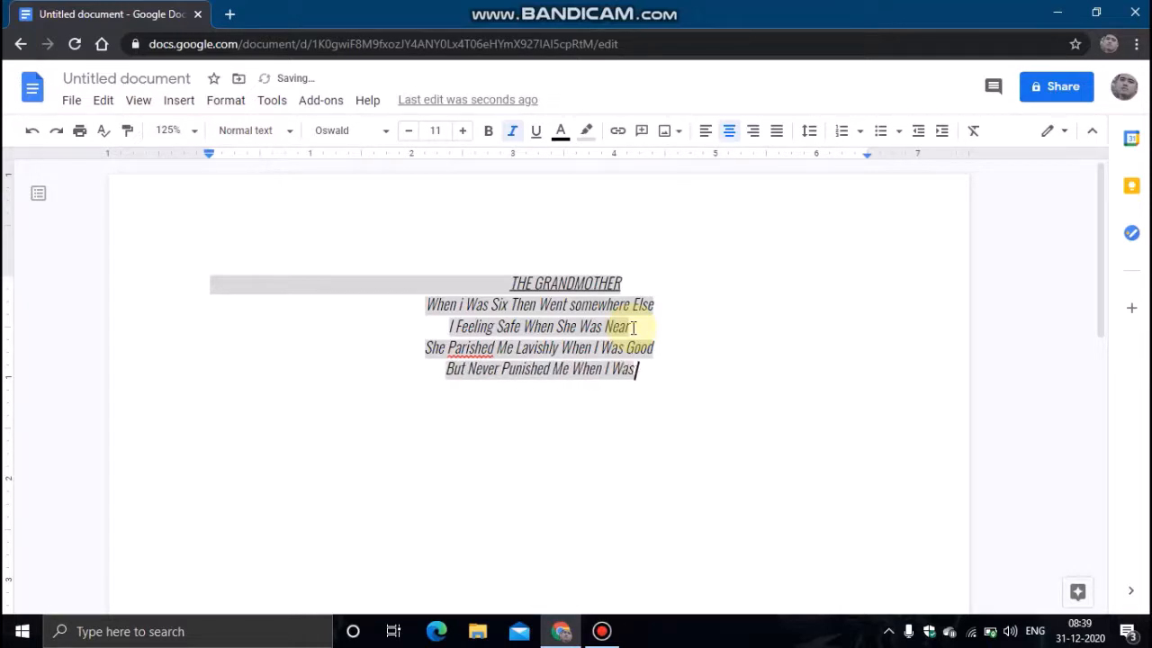
pyautogui.write(' Bad')
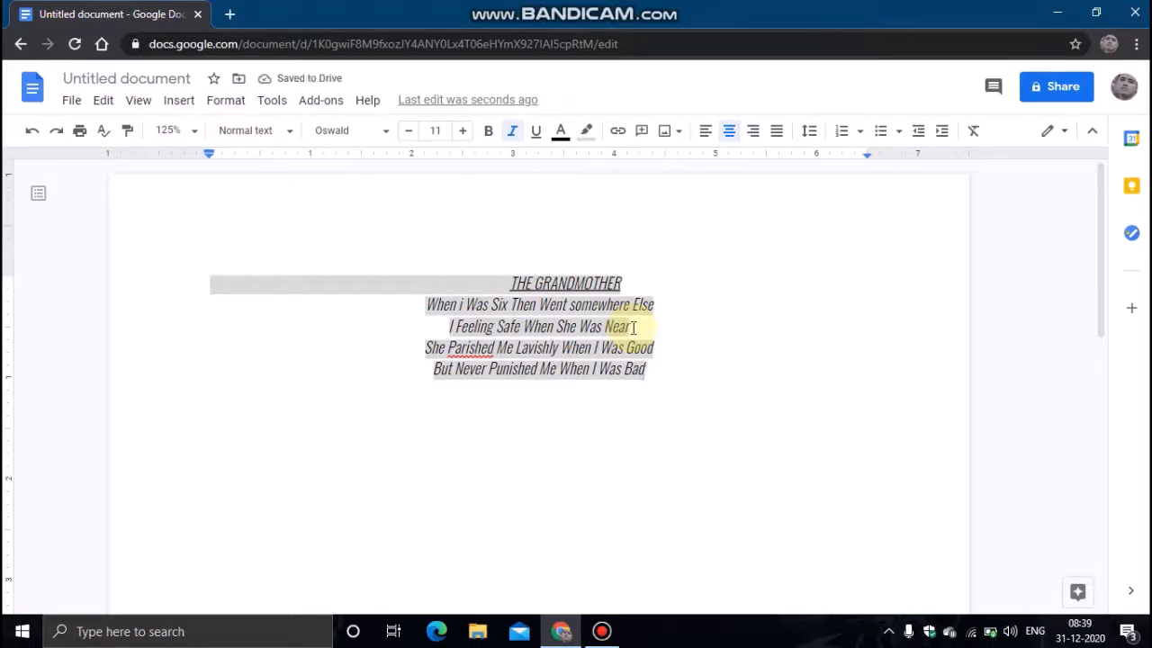
pyautogui.write('.')
# - Start a second stanza after a blank line with the text "Years Later War Broke Out And I Became A Soldier"
pyautogui.press('Return')
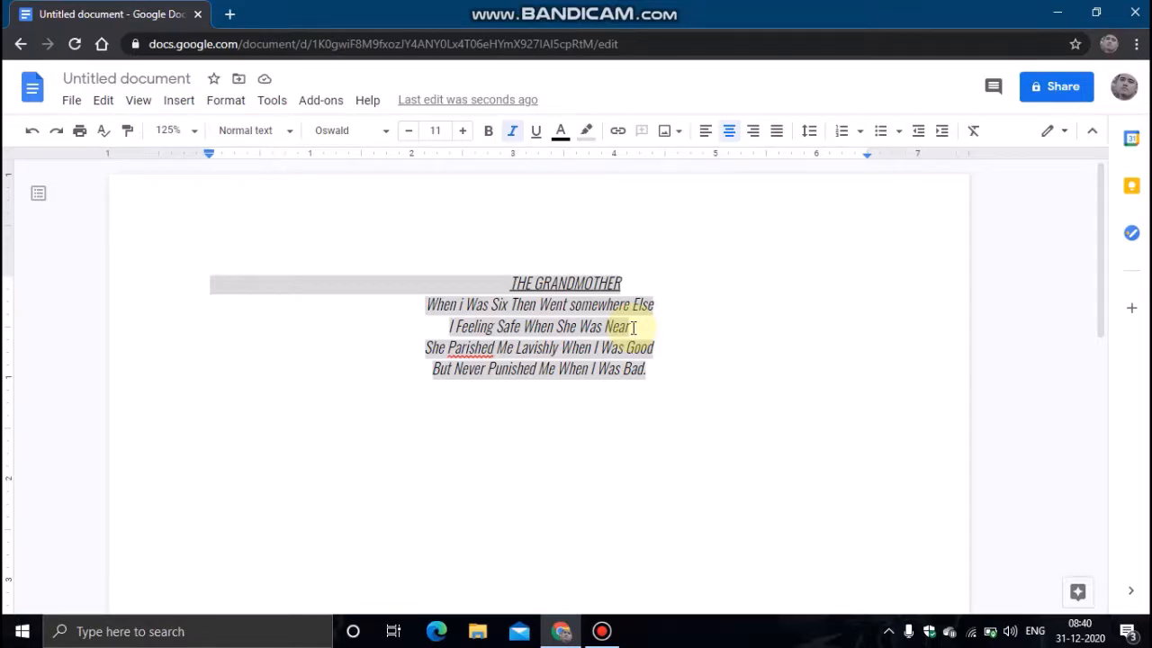
pyautogui.write('Years')
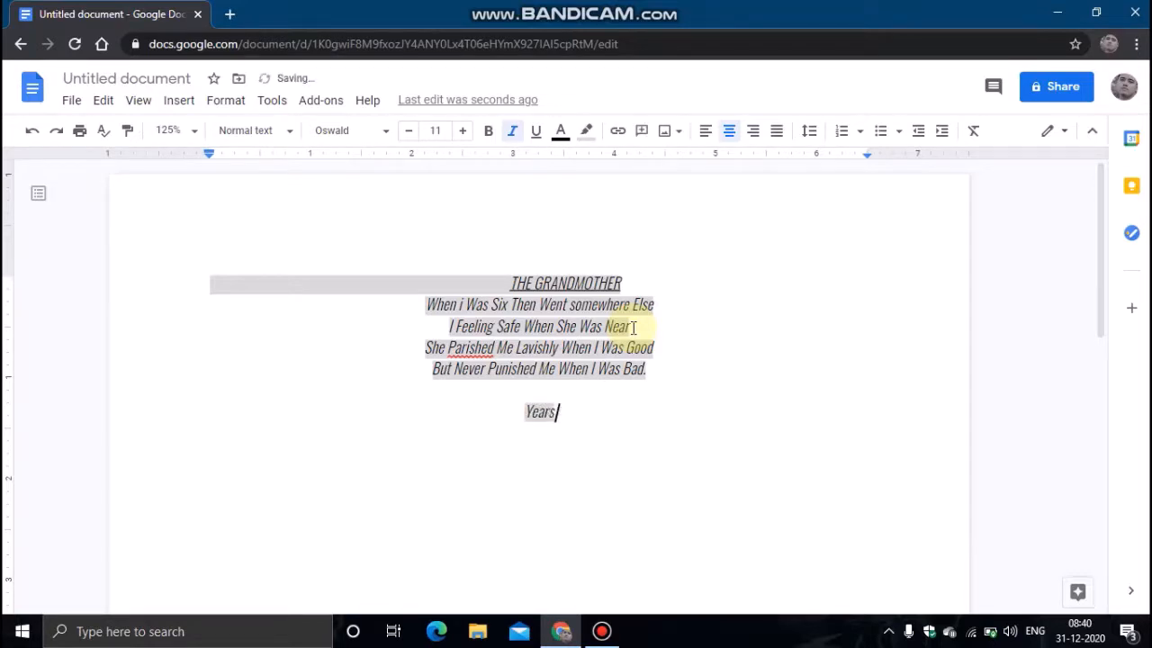
pyautogui.write(' Later')
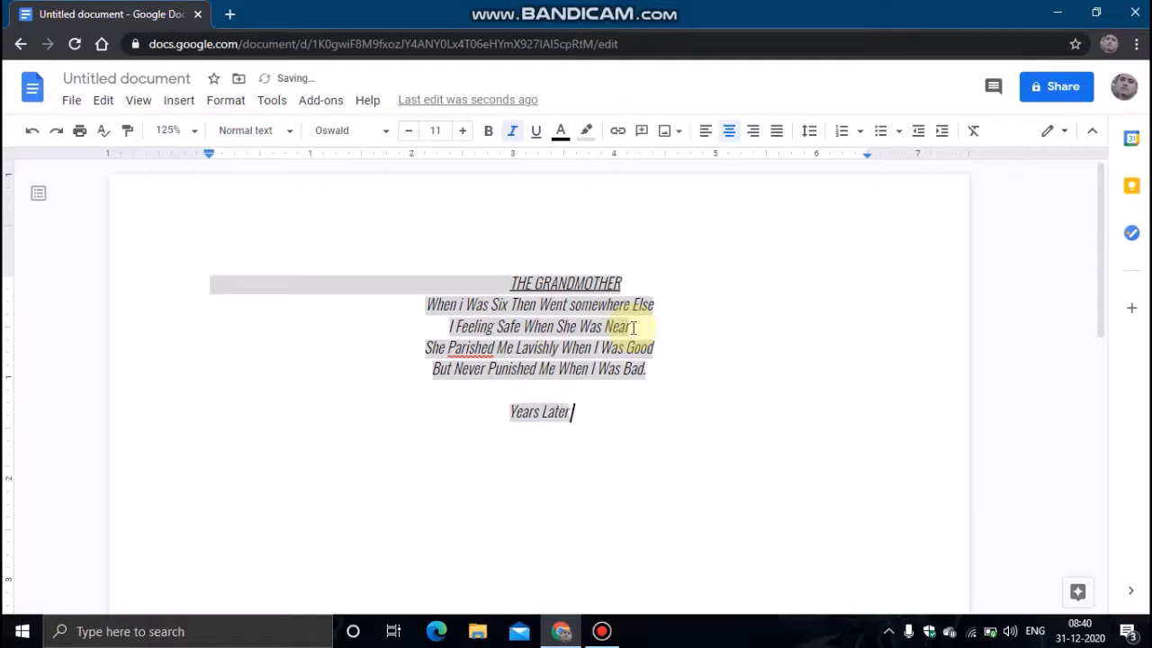
pyautogui.write(' War')
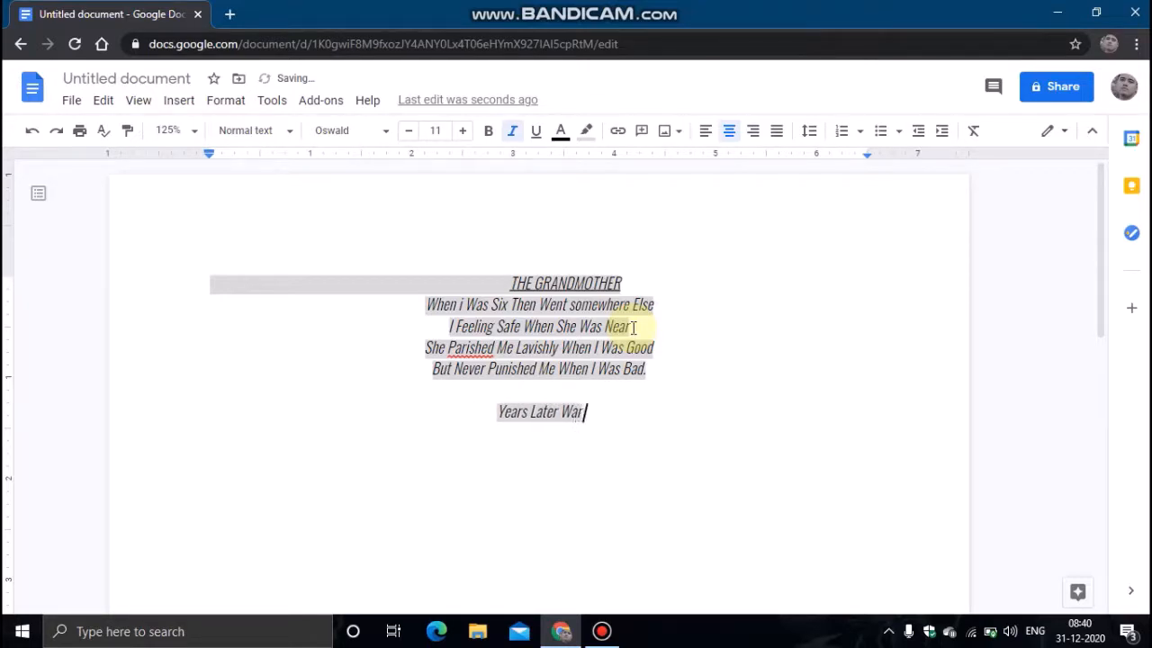
pyautogui.write(' Br')
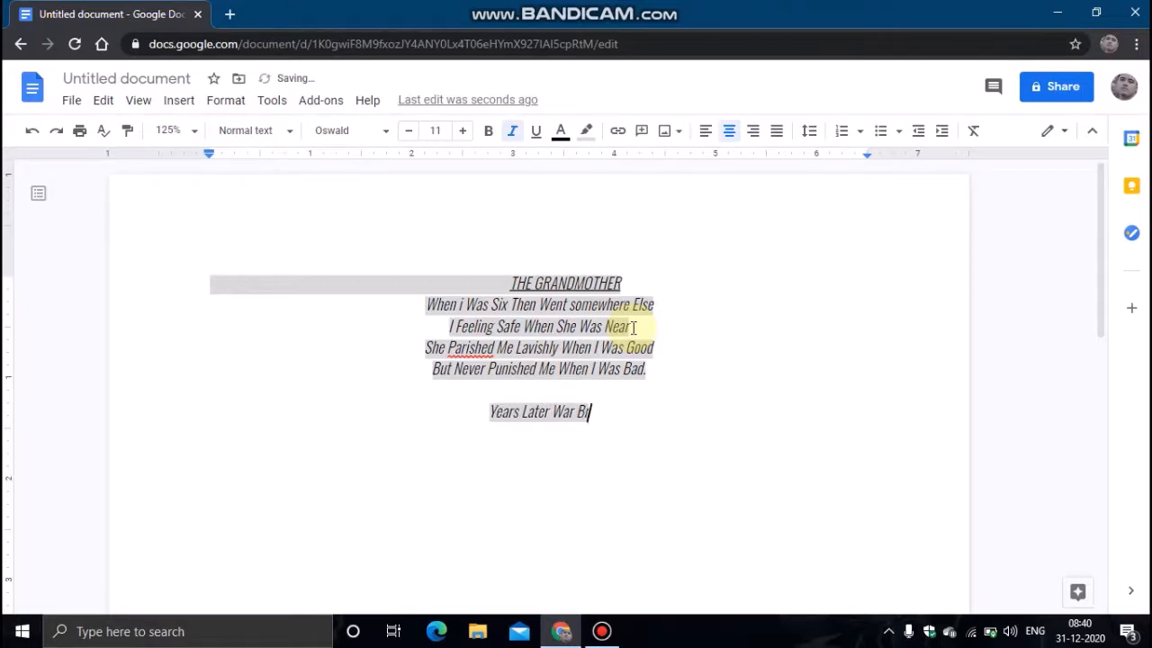
pyautogui.write('oke O')
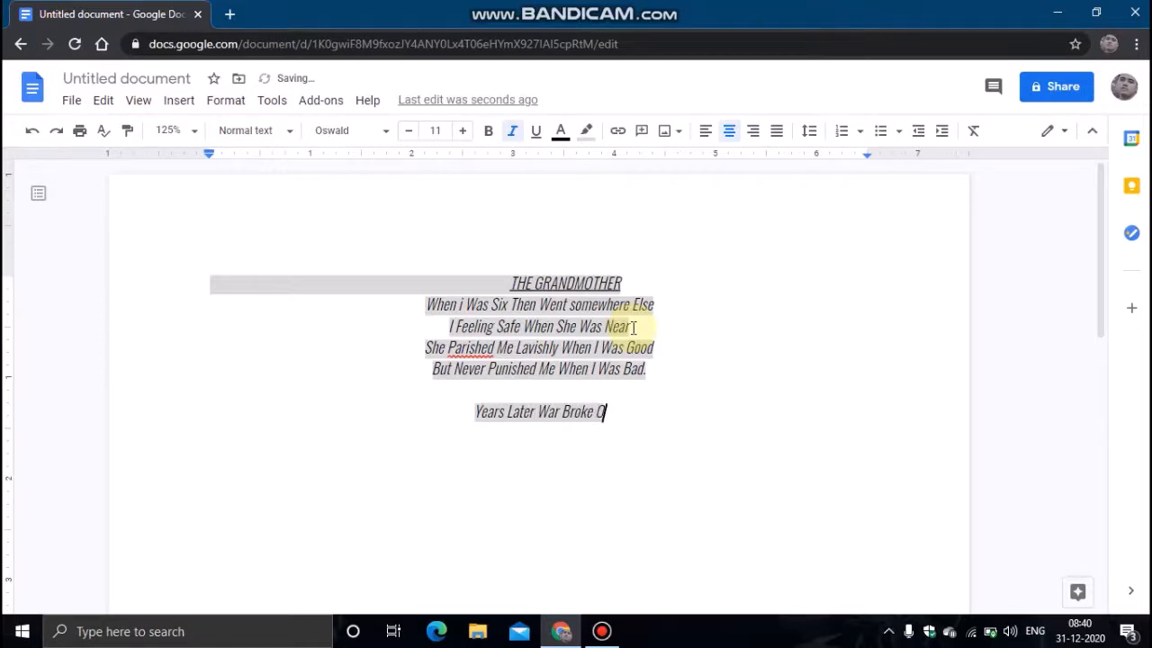
pyautogui.write('ut And I')
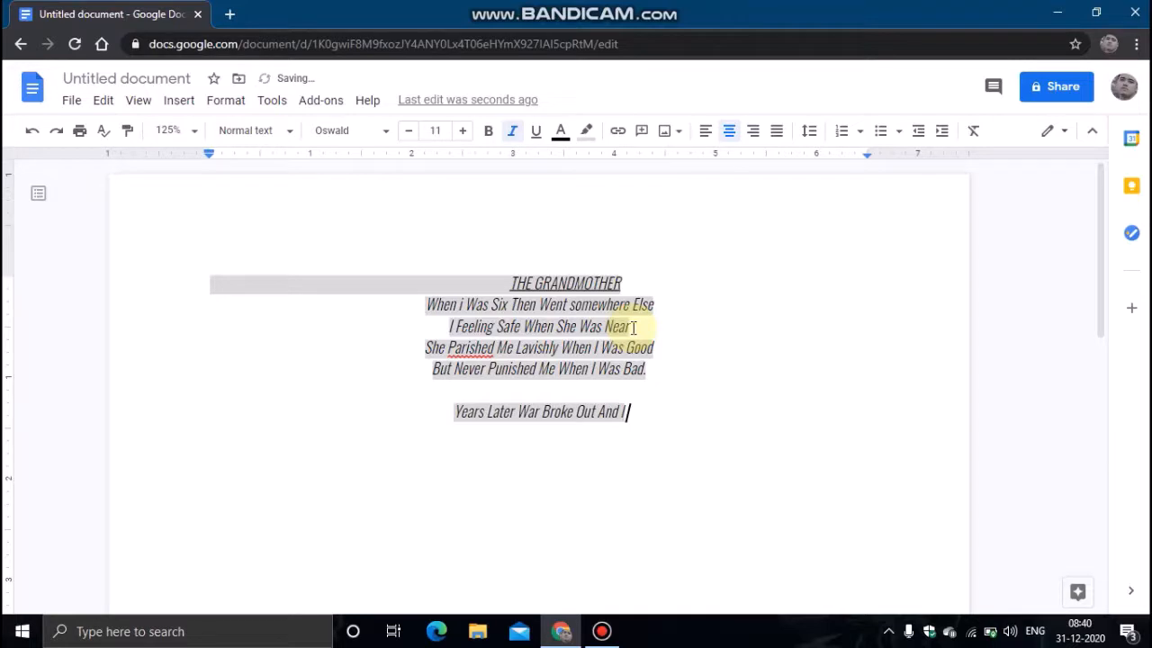
pyautogui.write(' Became ')
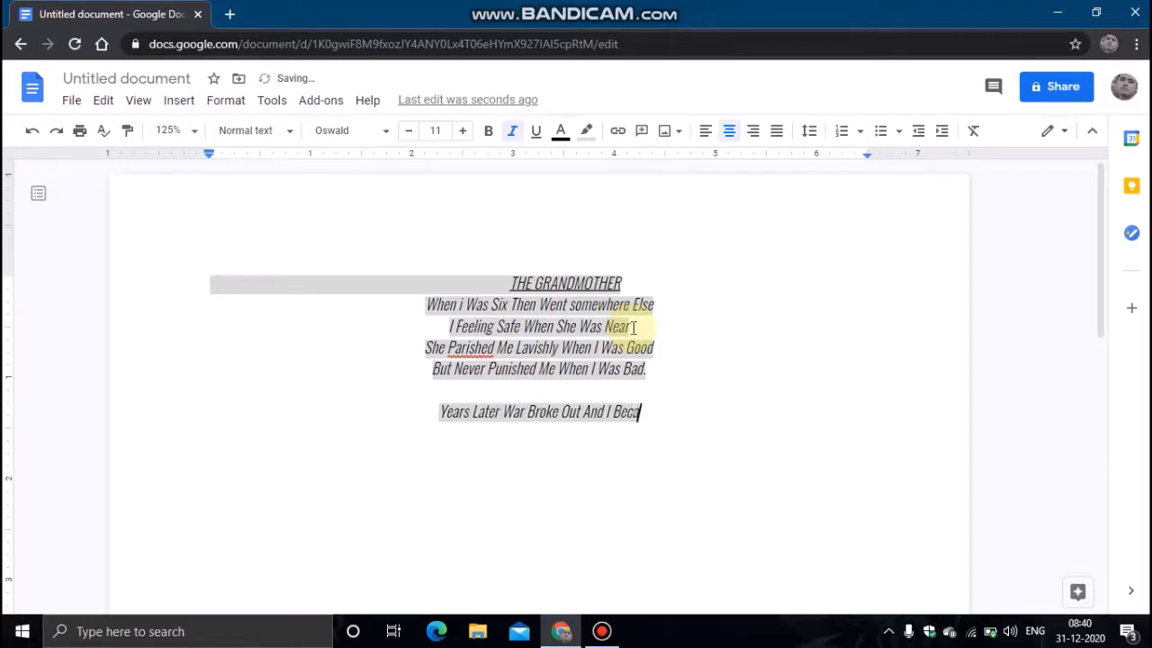
pyautogui.write('A ')
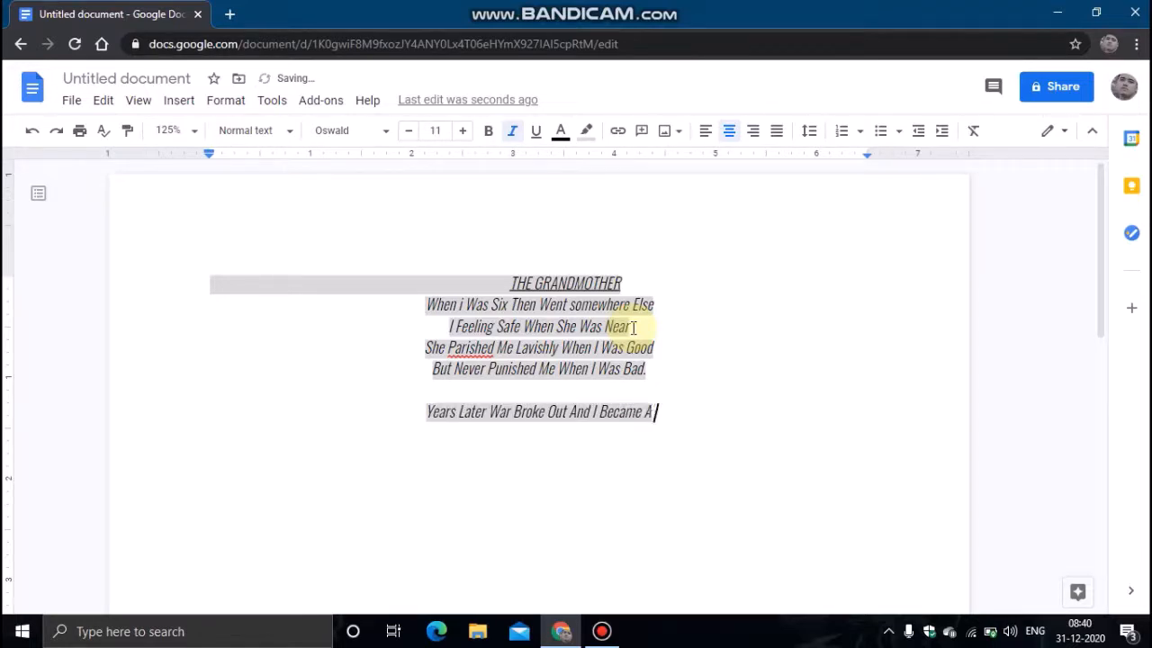
pyautogui.write('Soli')
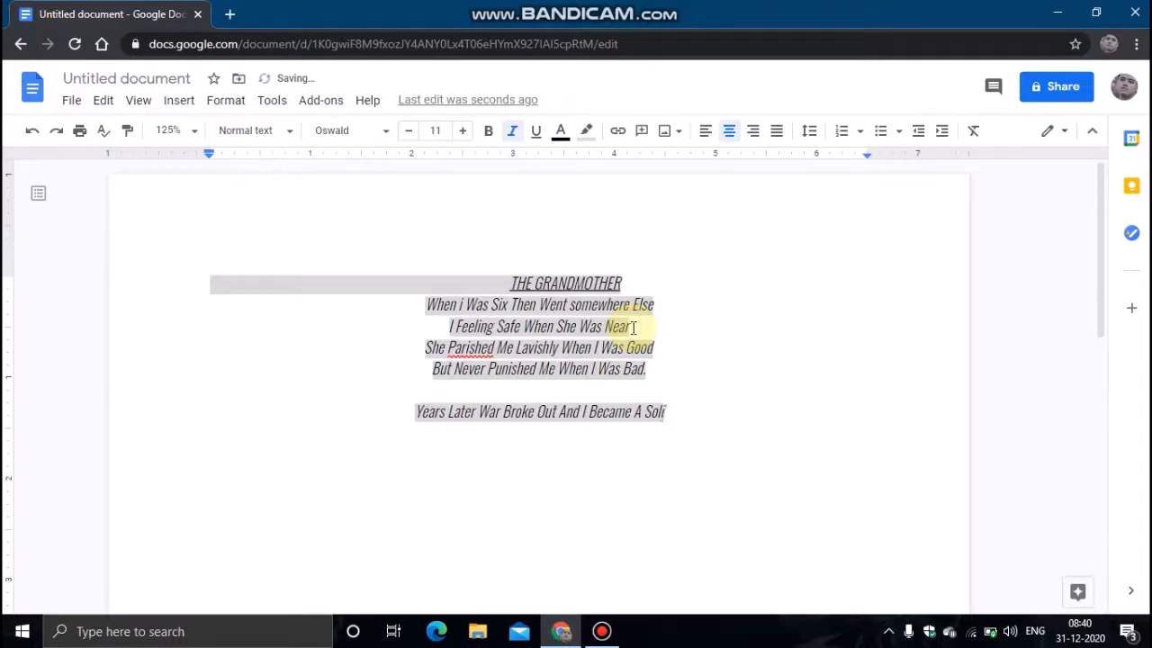
pyautogui.press('BackSpace')
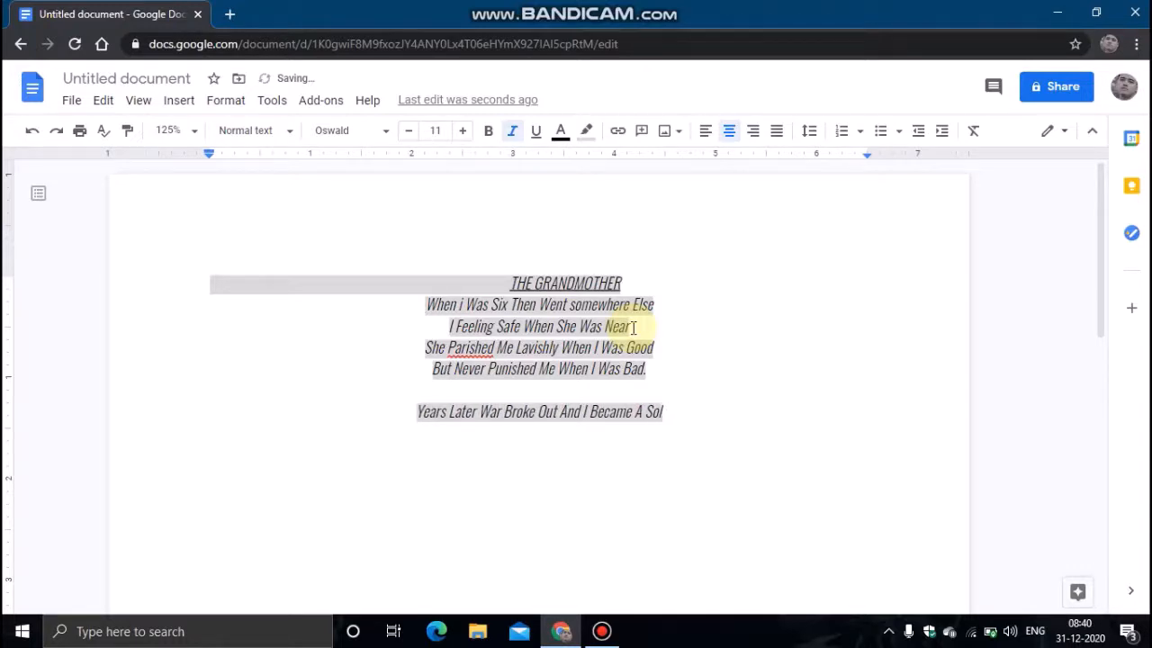
pyautogui.write('ldier')
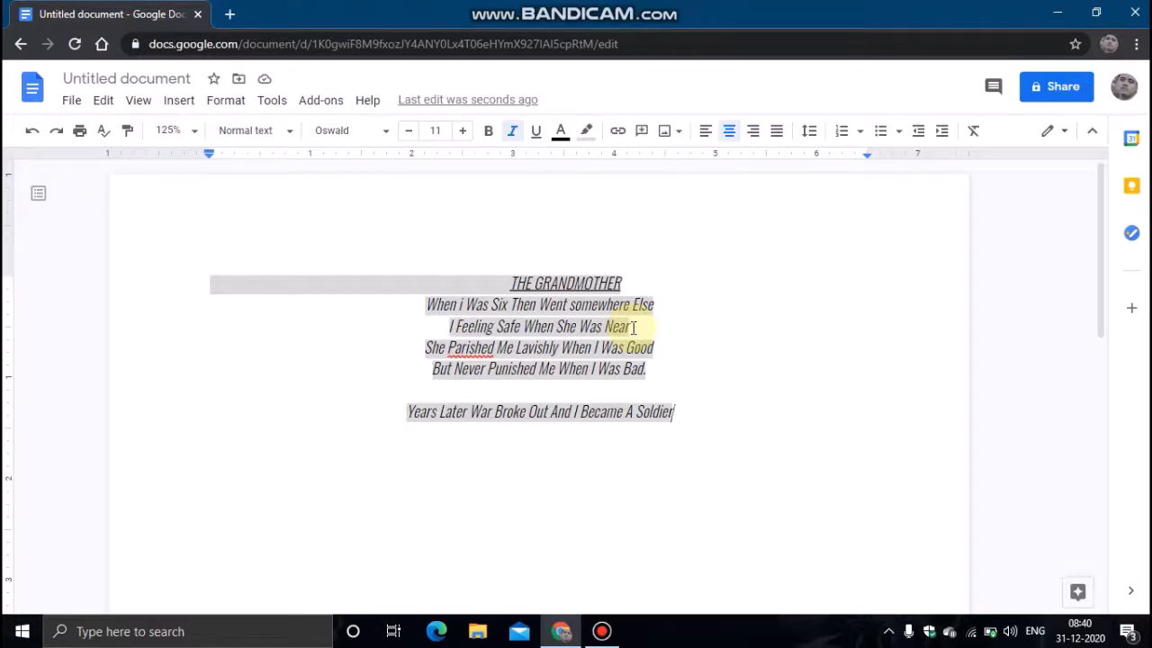
# - Break the second stanza's line after "Out" so that "And I Became A Soldier" stands on its own line
pyautogui.press('Return')
pyautogui.press('Up')
pyautogui.press('Return')
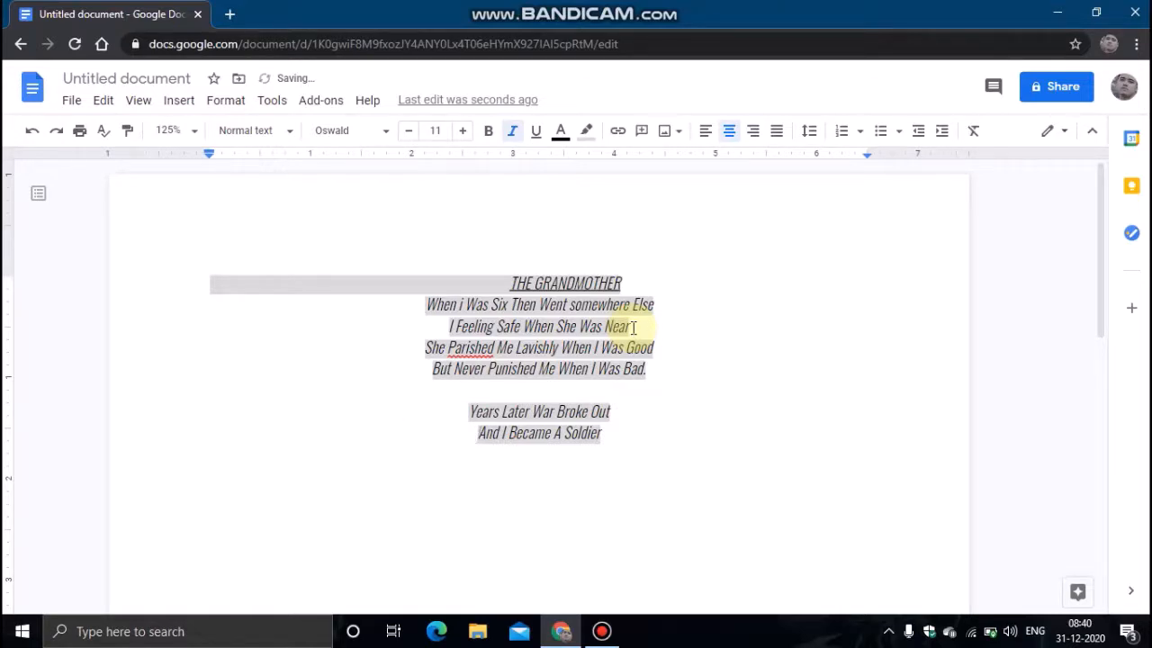
# - Add the line "And Wounded while in France" below "And I Became A Soldier"
pyautogui.press('Down')
pyautogui.write('And Wounded while in Fra')
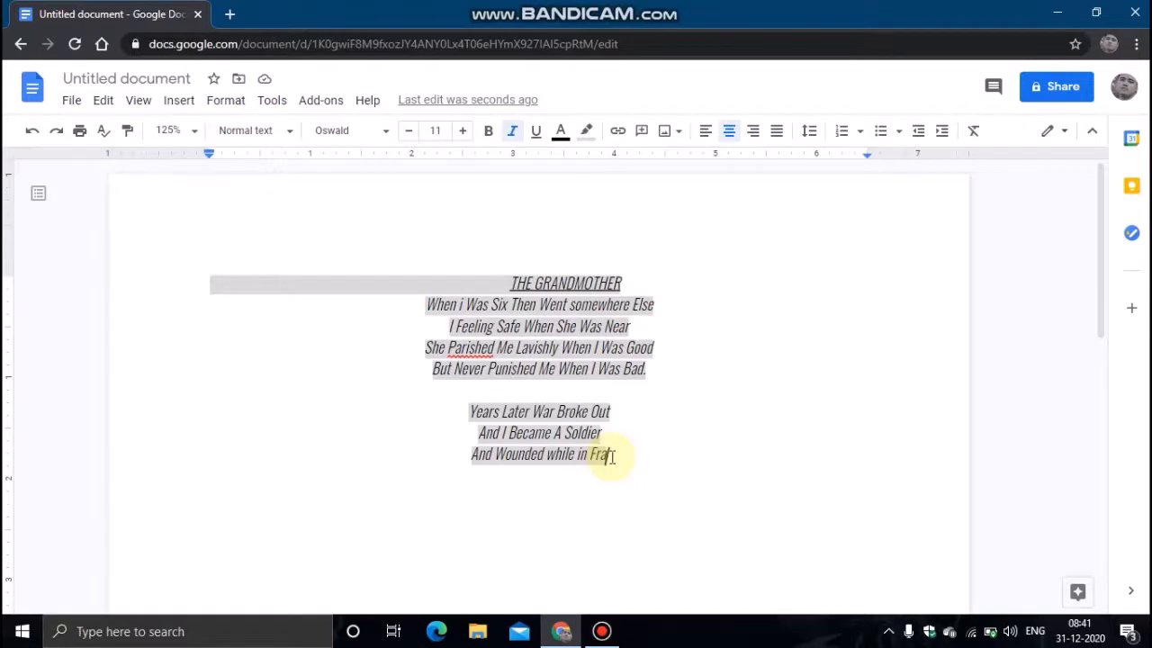
pyautogui.write('nce')
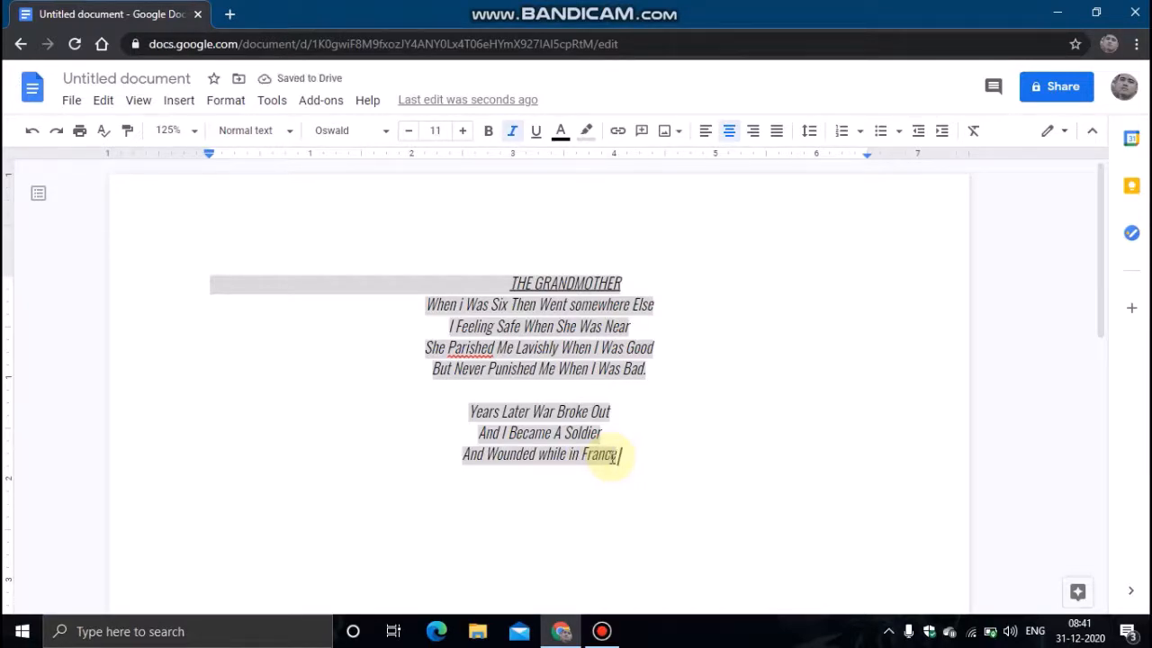
# - Add the line "And Back To Home At Hospital" at the end of the second stanza
pyautogui.press('Return')
pyautogui.write('And B')
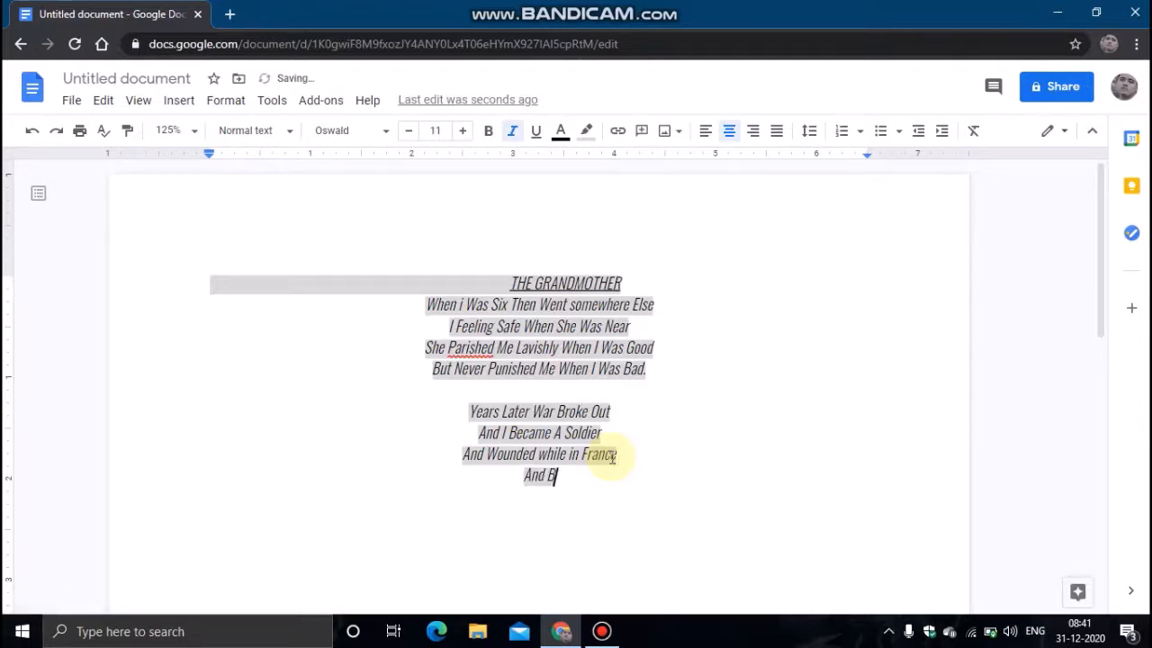
pyautogui.write('ack ')
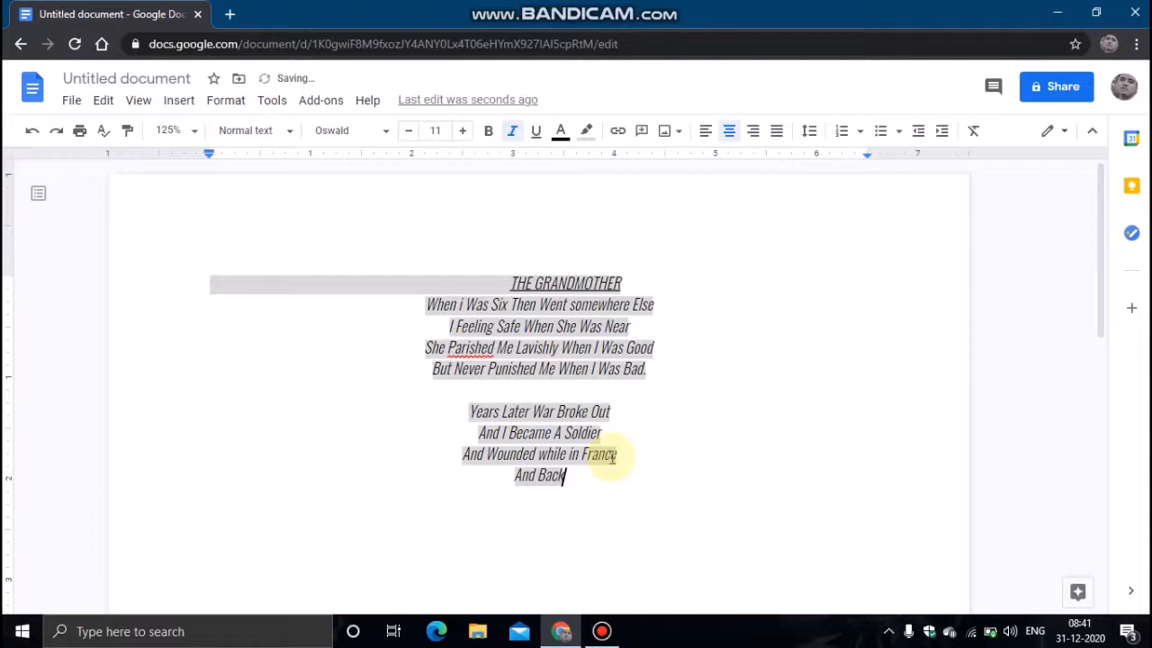
pyautogui.write('To')
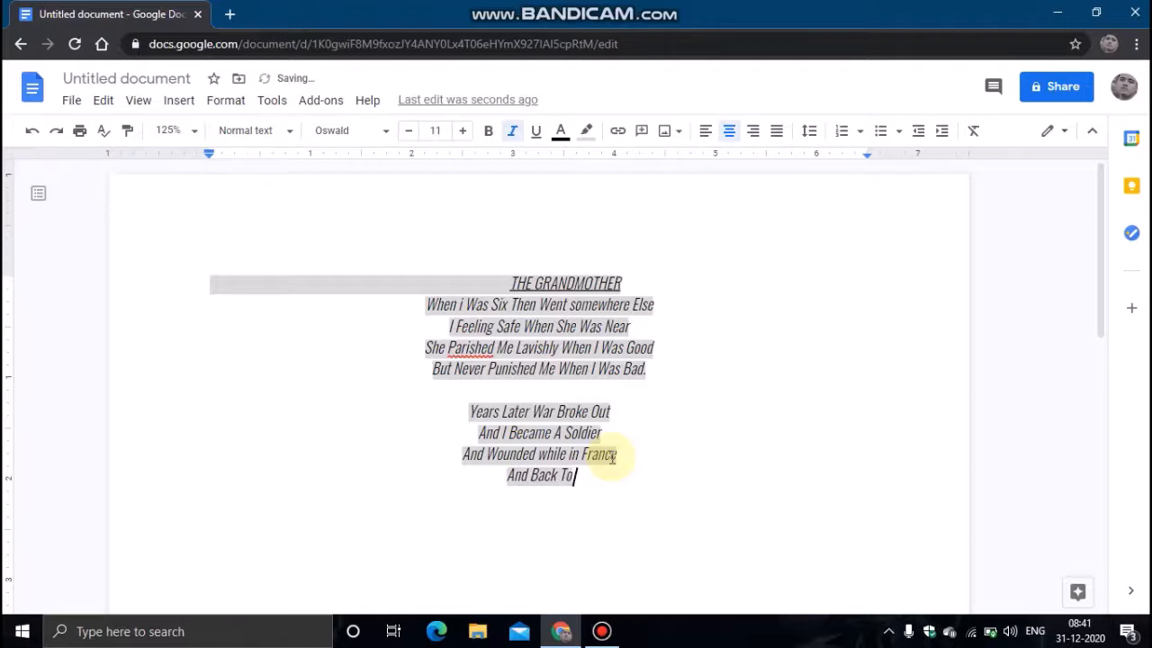
pyautogui.write(' Home ')
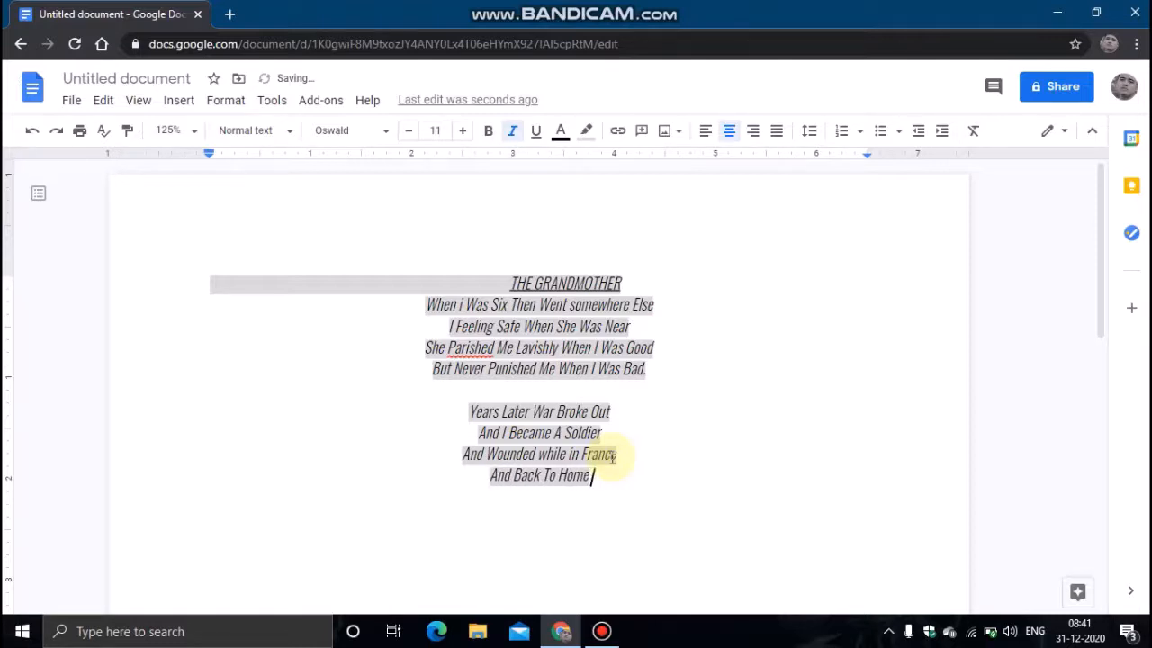
pyautogui.write('At Hos')
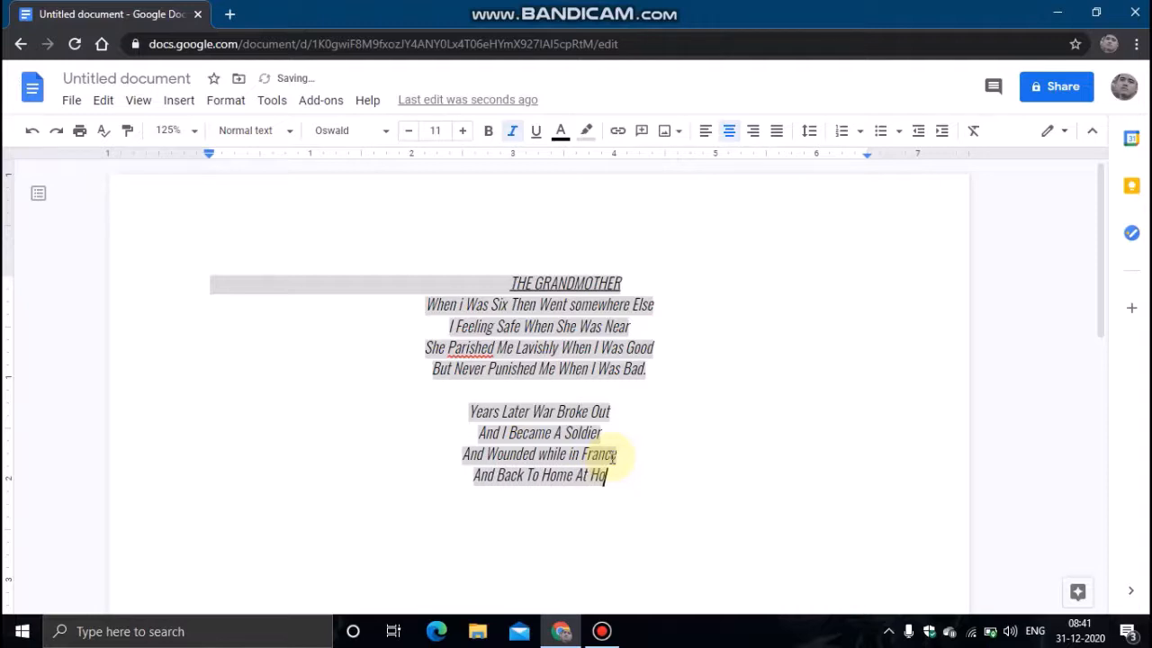
pyautogui.write('tal')
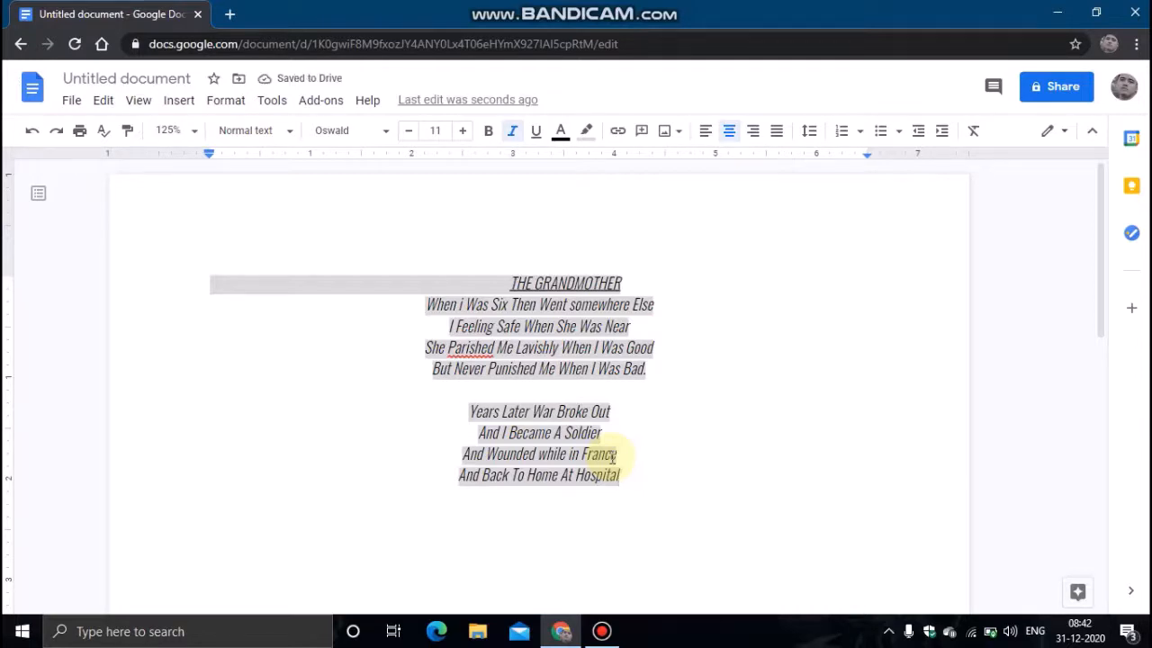
# - Start a third stanza after a blank line with the text "When She Come"
pyautogui.press('Return')
pyautogui.write('W')
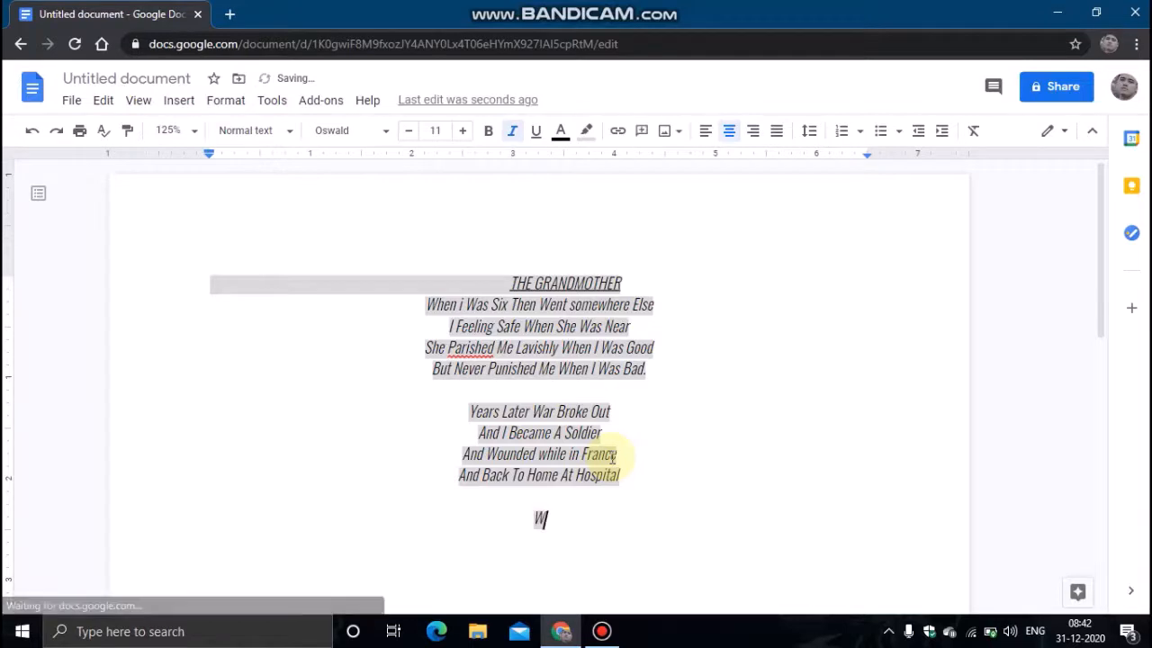
pyautogui.write('hen S')
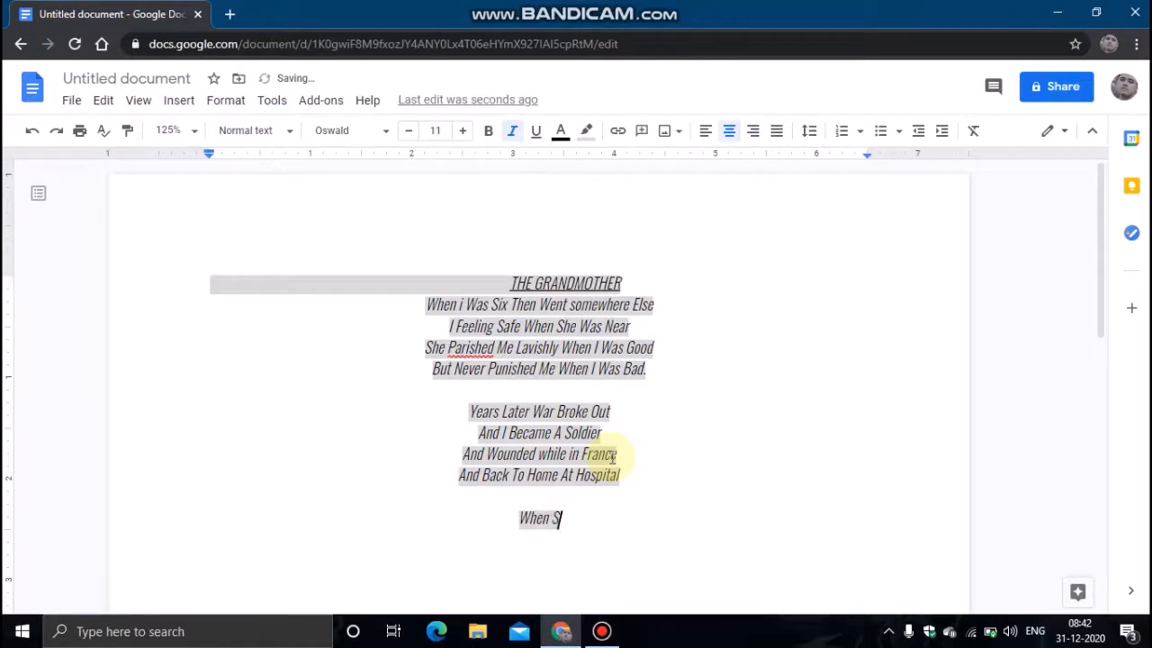
pyautogui.write('he Come')
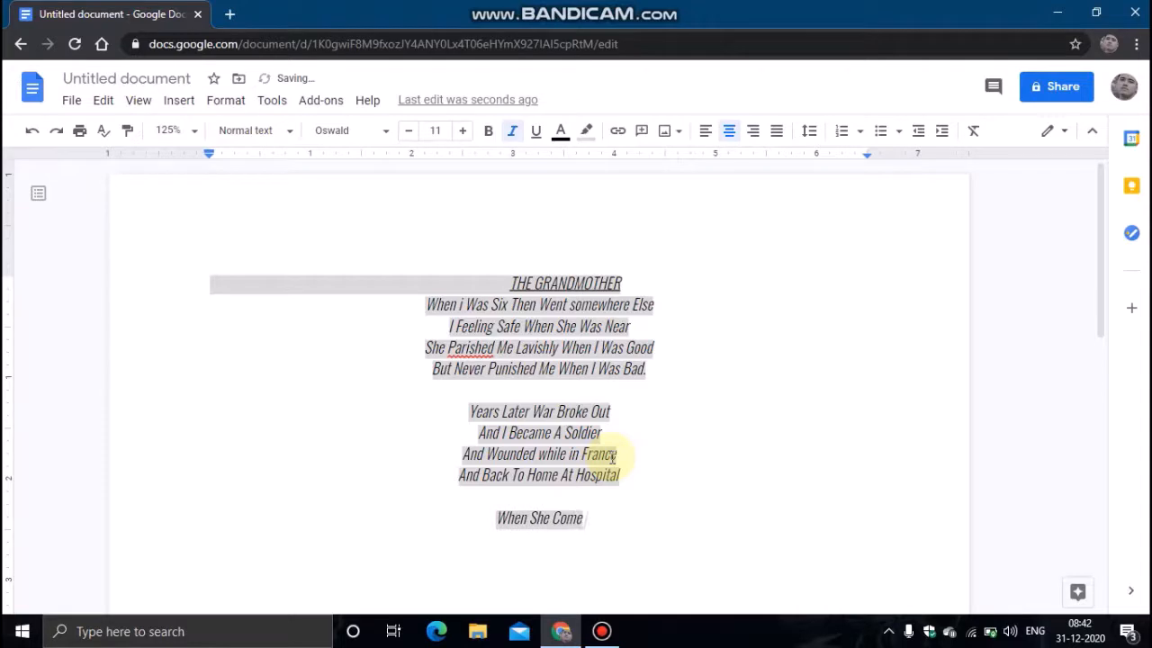
# - Add the line "She Was So Old, So Small" below "When She Come"
pyautogui.press('Return')
pyautogui.write('S')
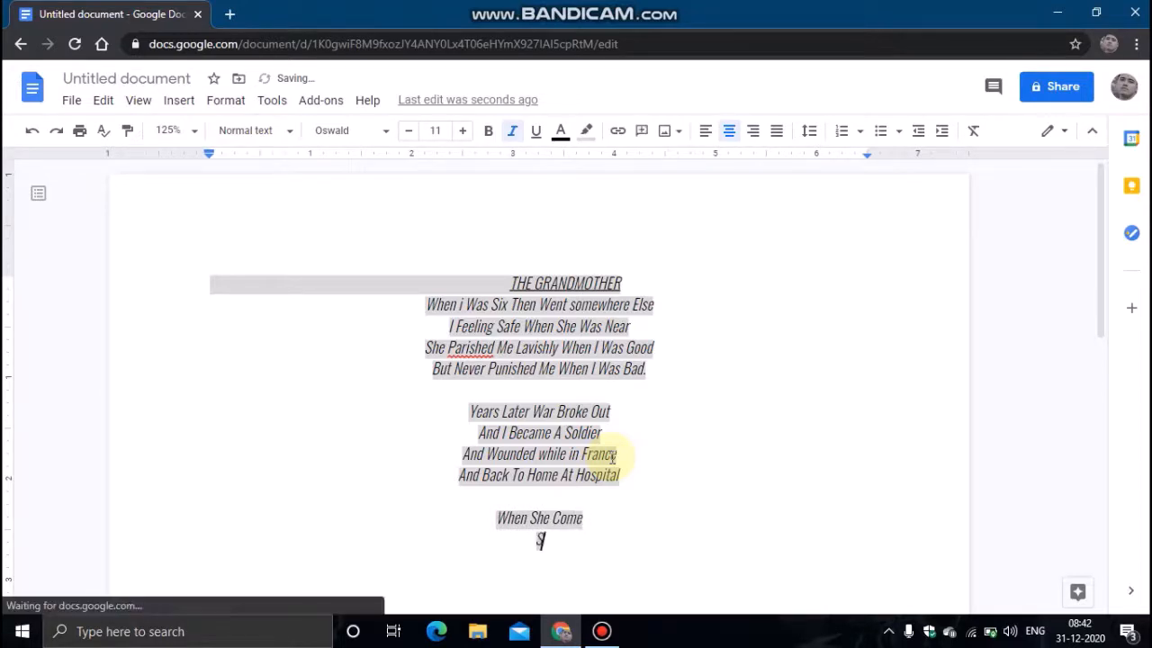
pyautogui.write('he Was')
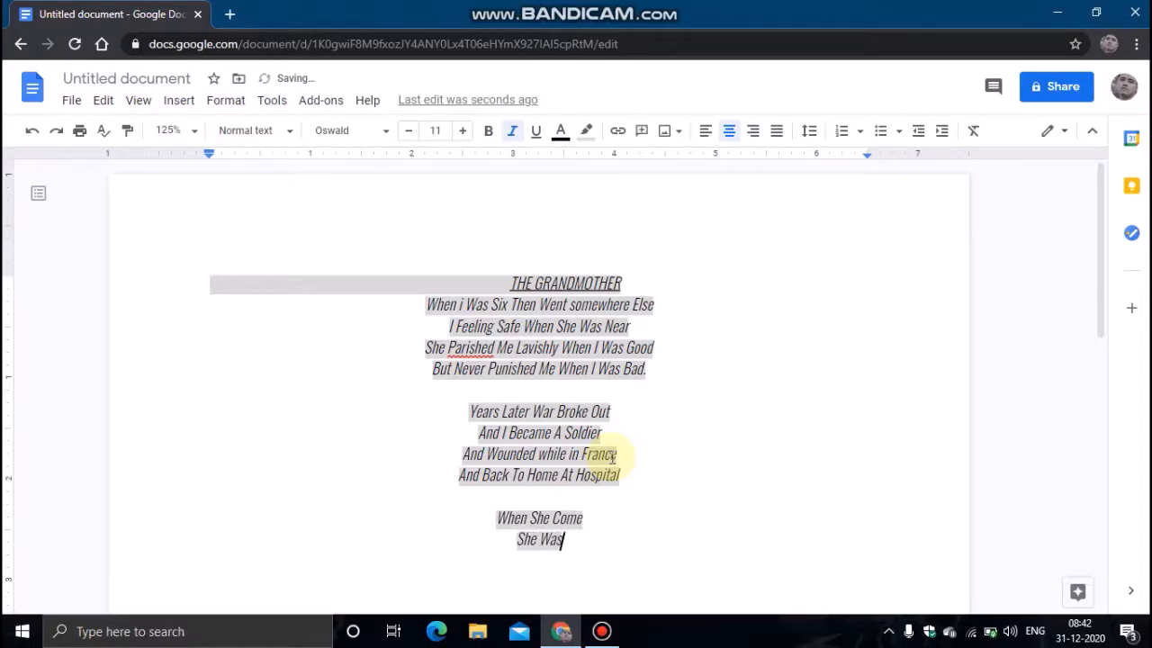
pyautogui.write(' So')
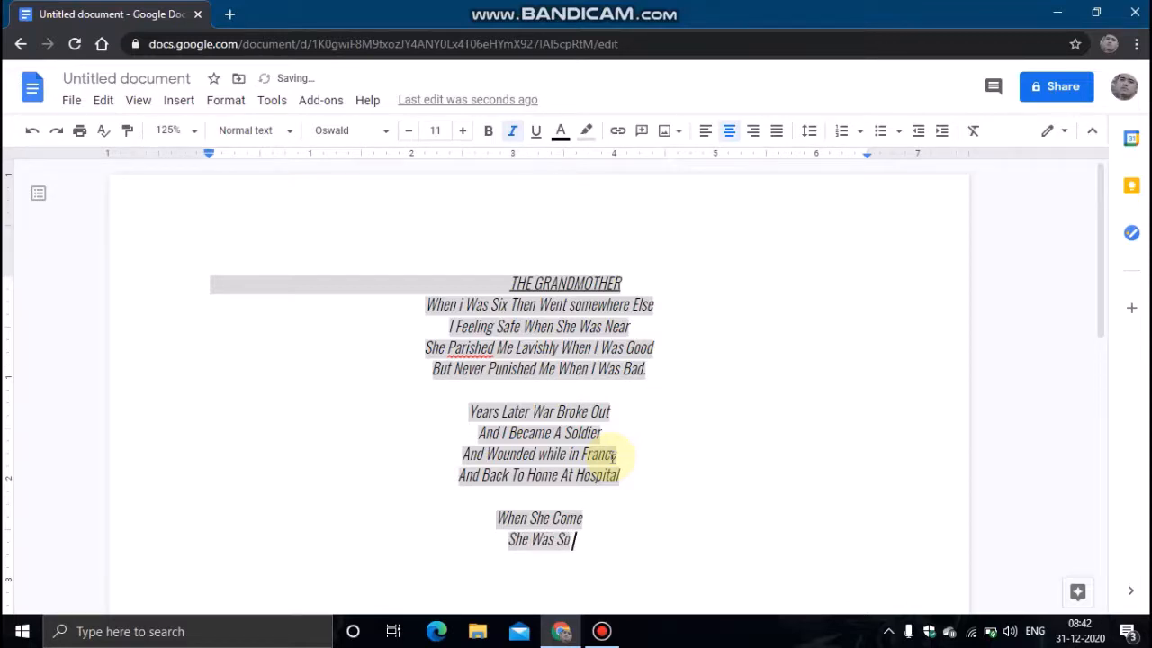
pyautogui.write(' O')
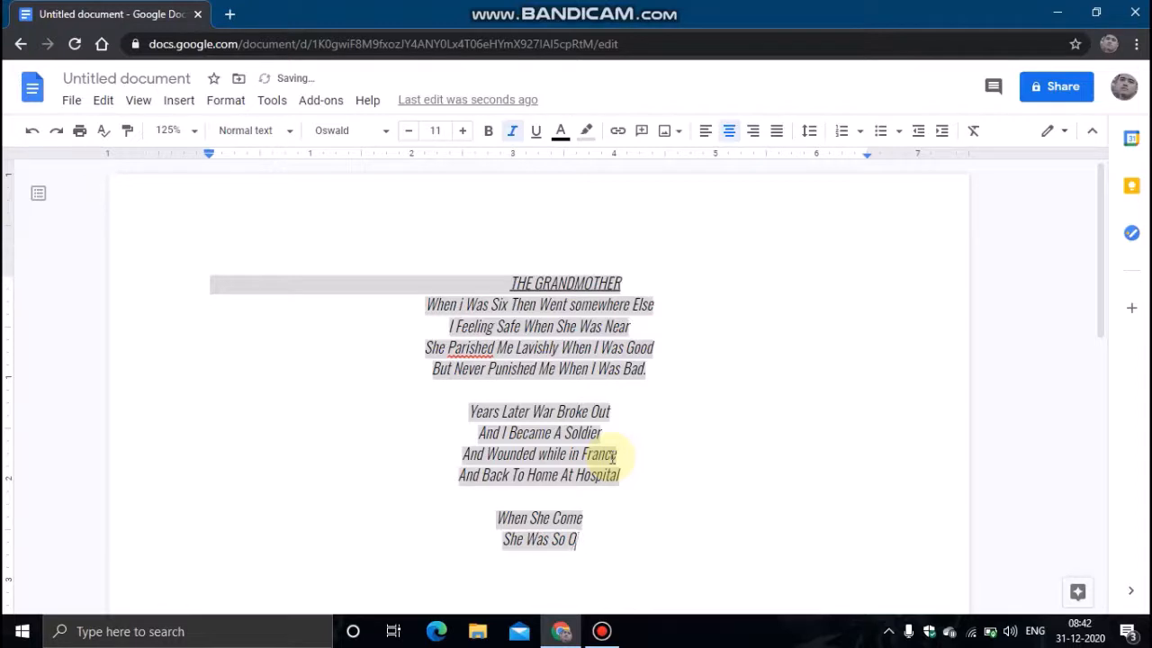
pyautogui.write('ld')
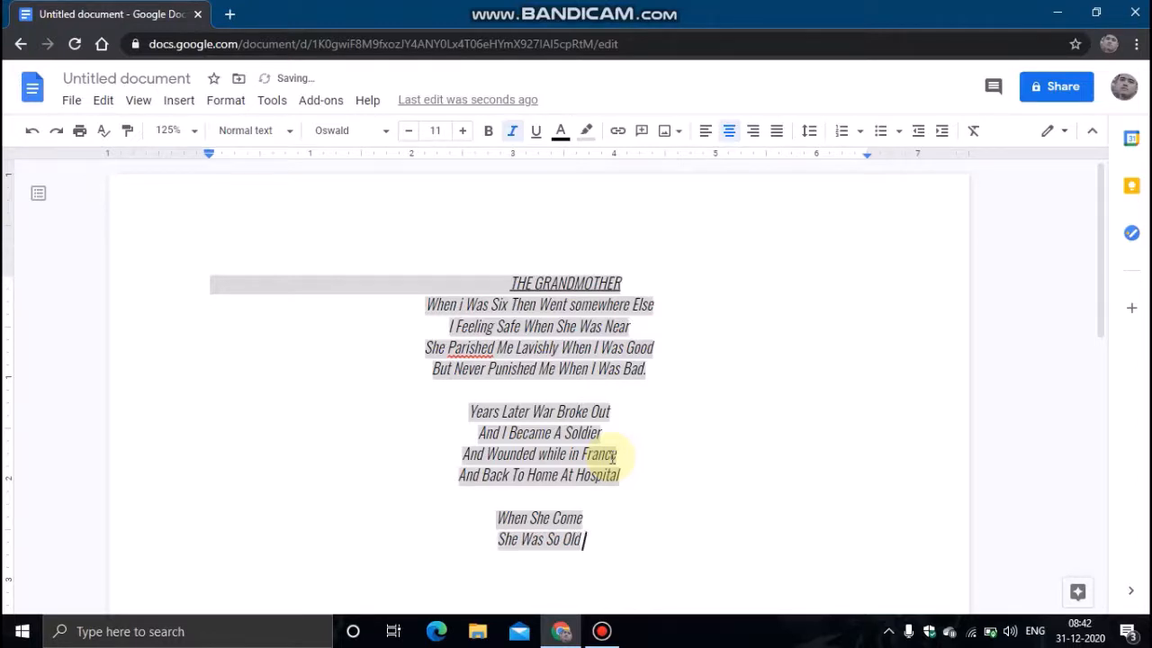
pyautogui.write('.')
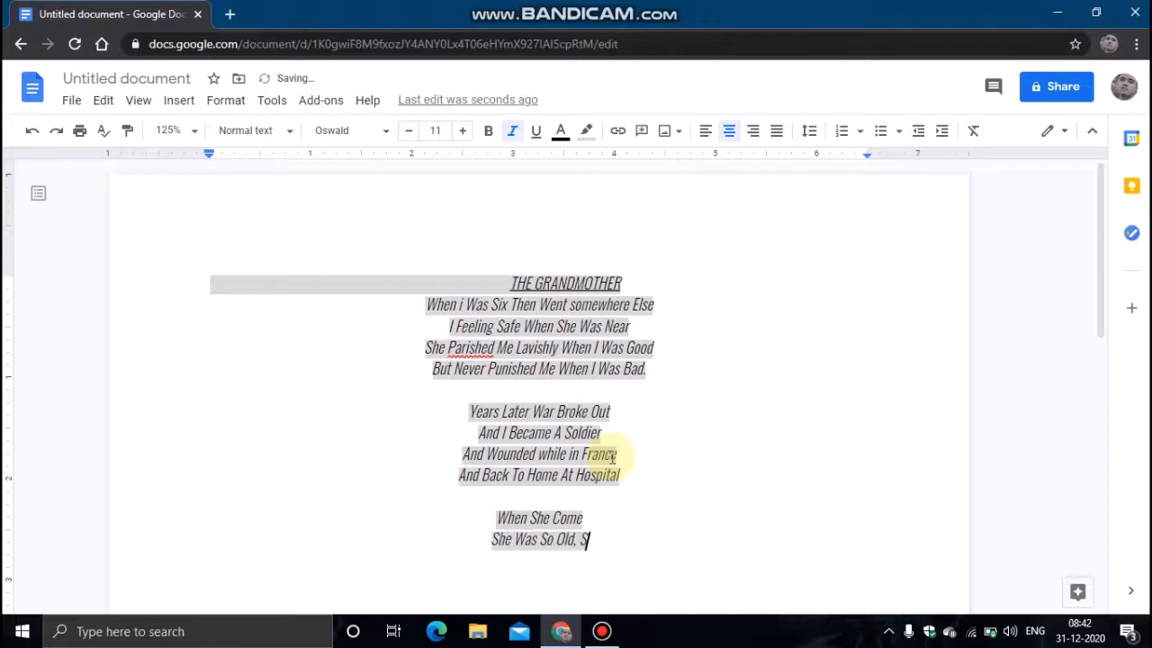
pyautogui.write(' So')
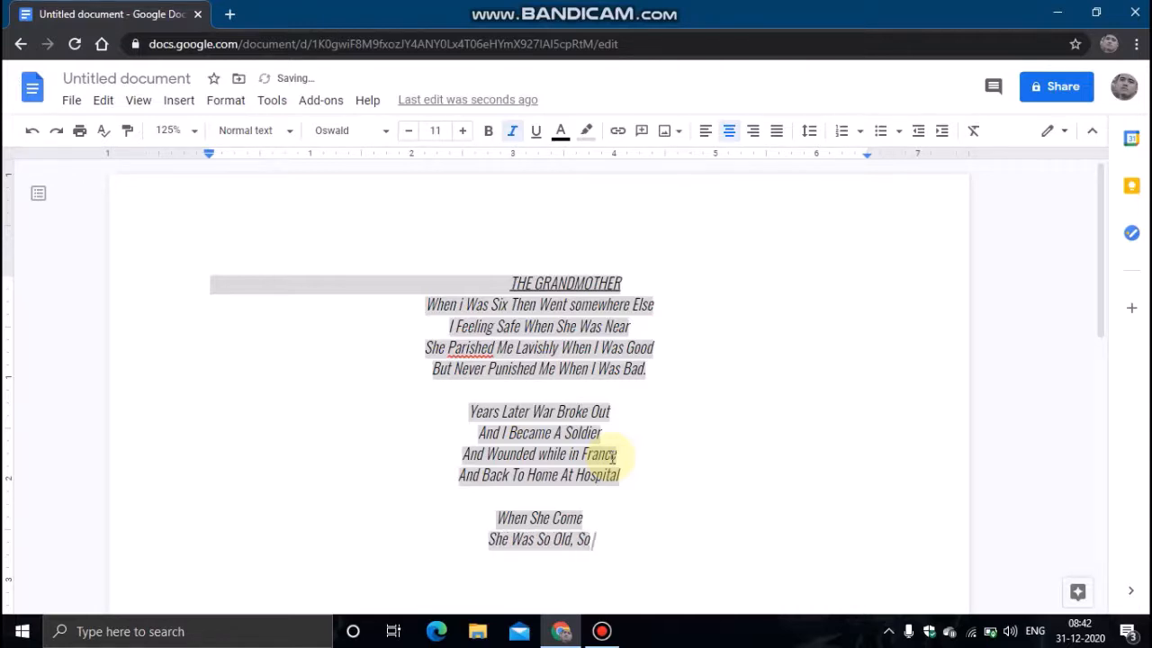
pyautogui.write(' Small')
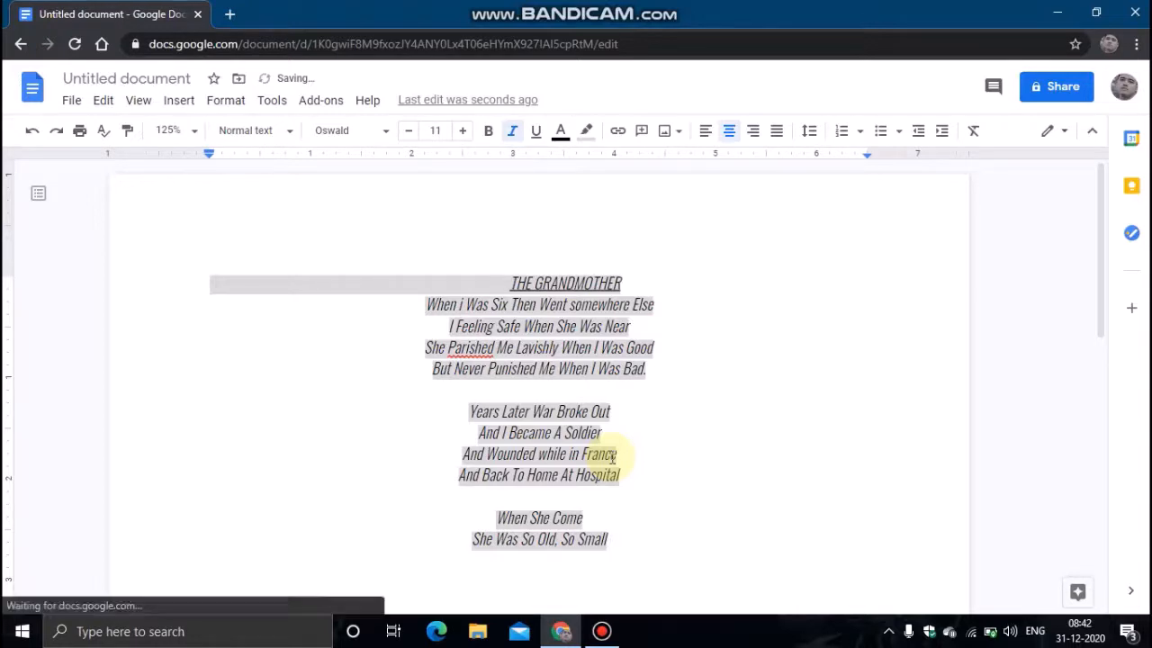
# - Add the line "Like A tiny Lady" to the third stanza
pyautogui.press('Return')
pyautogui.write('Iike ')
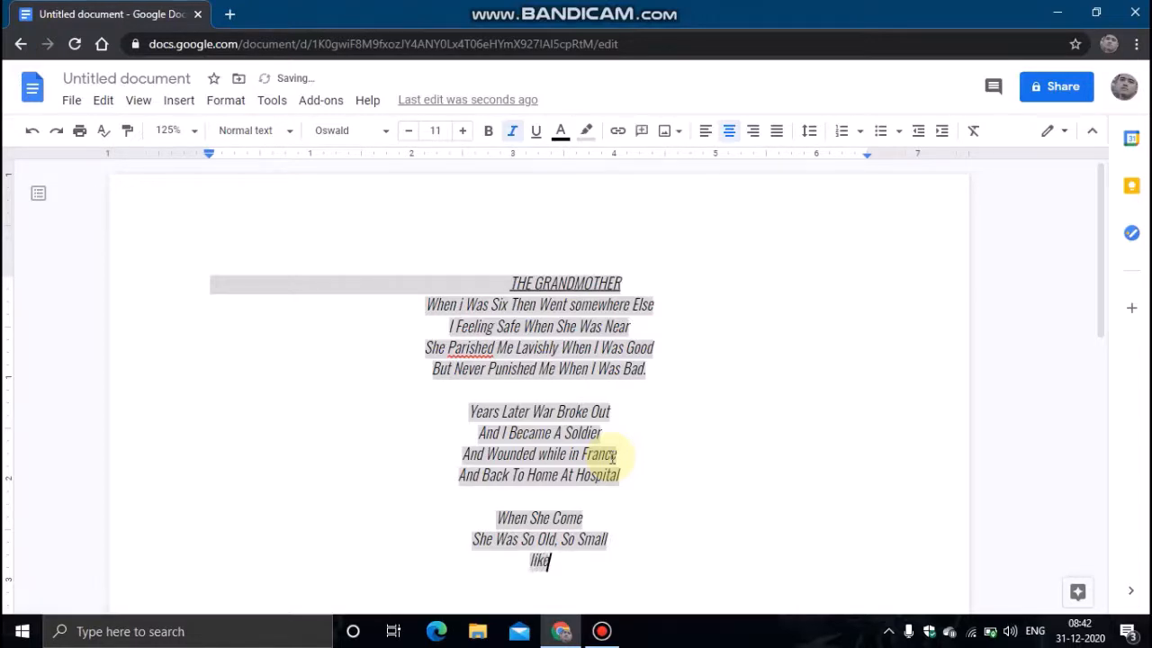
pyautogui.write('A')
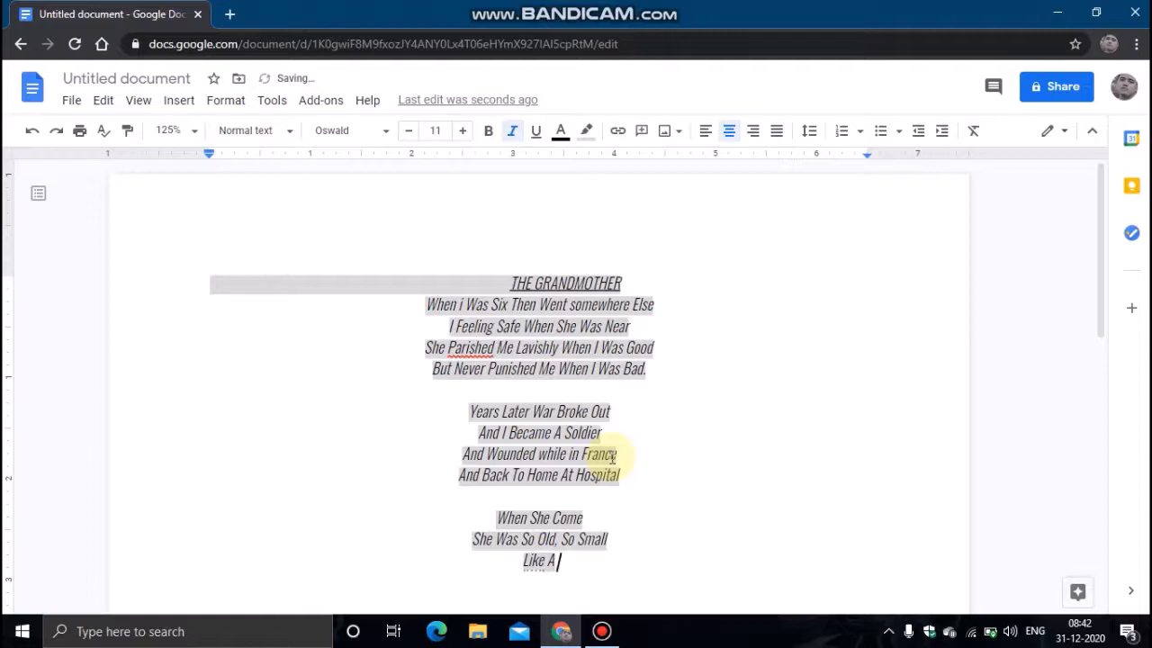
pyautogui.write(' tiny')
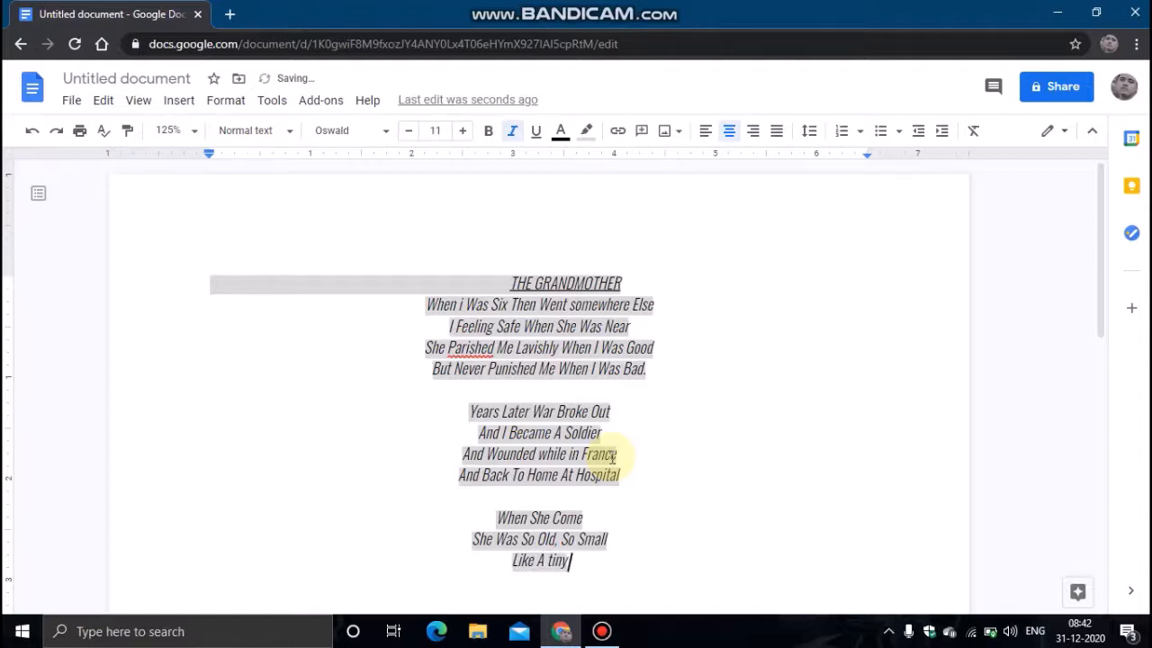
pyautogui.write(' Lady')
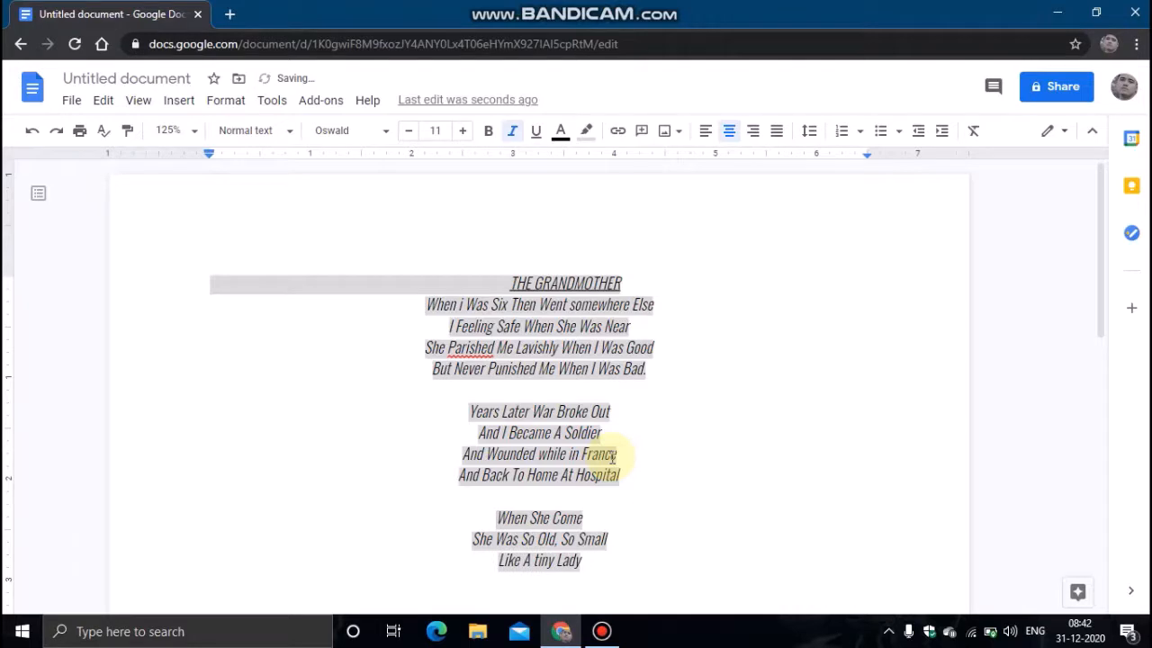
# - Finish the third stanza with the line "And Then Come And Sit Beside Me."
pyautogui.press('Return')
pyautogui.write('And Then')
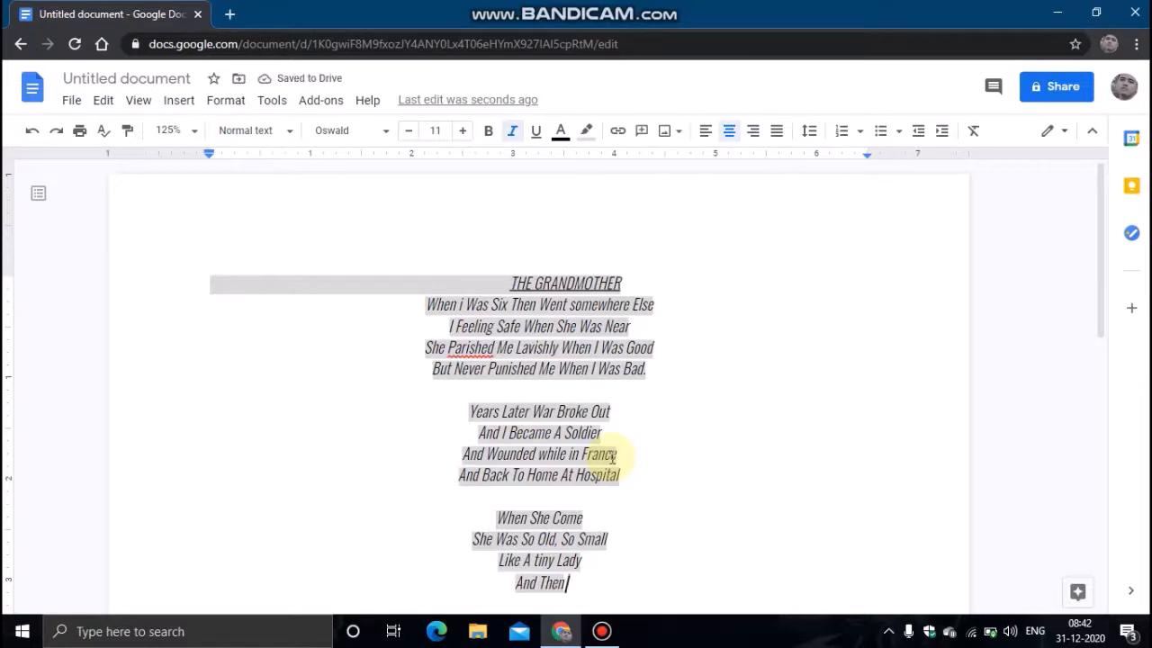
pyautogui.write(' Come')
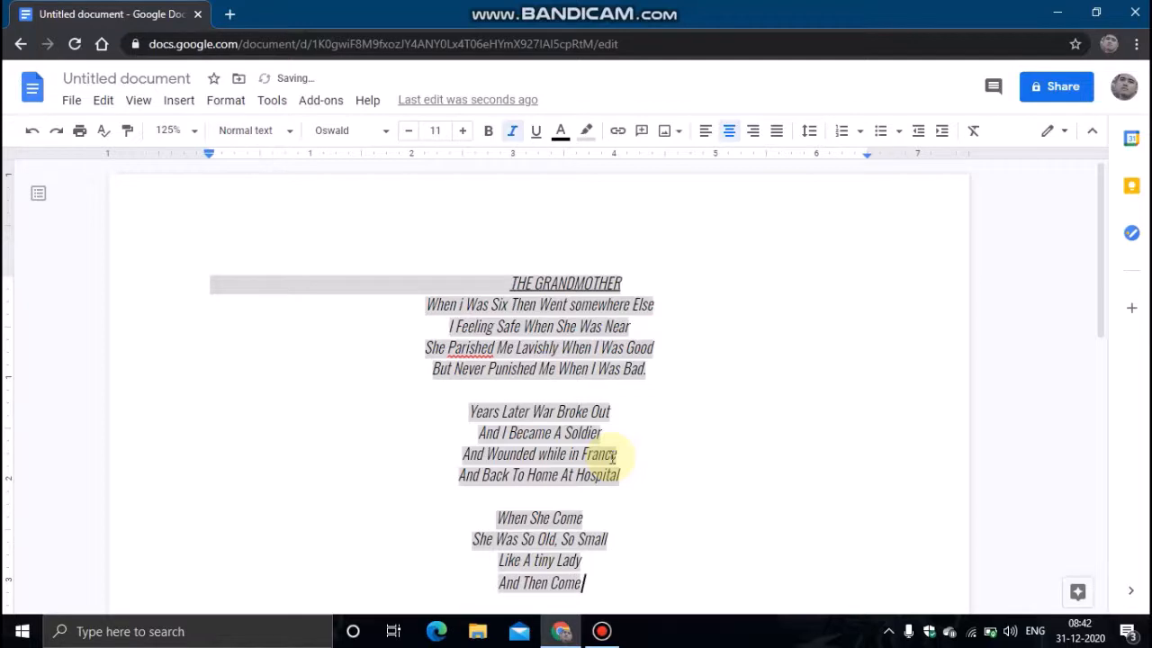
pyautogui.write(' And')
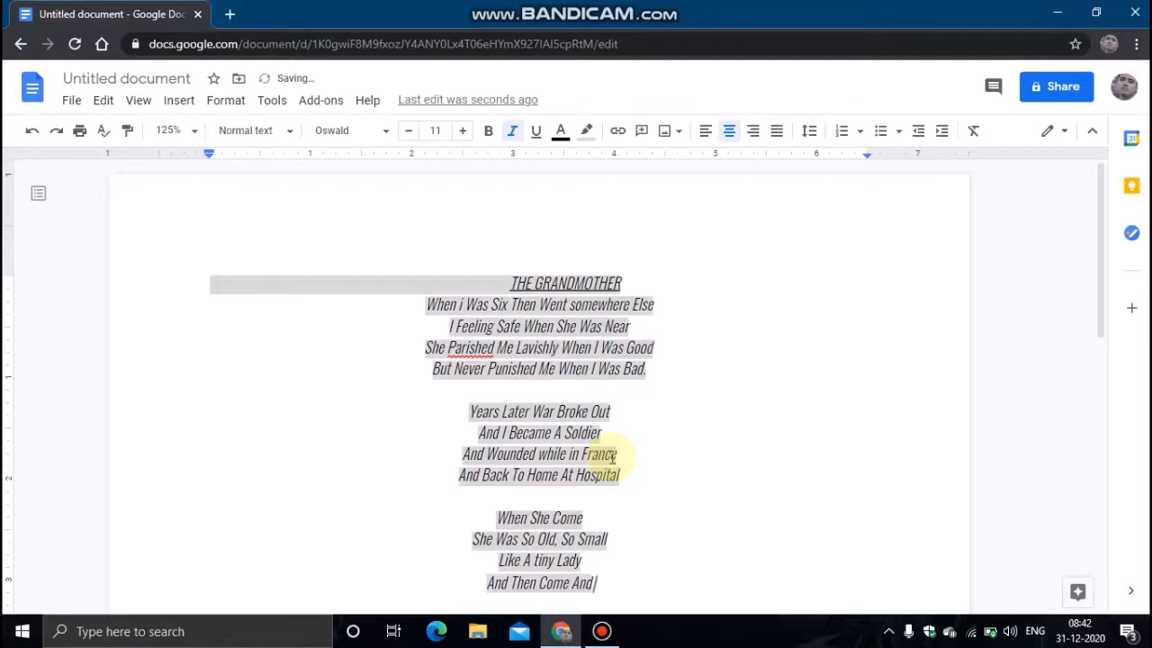
pyautogui.write(' Sit Bes')
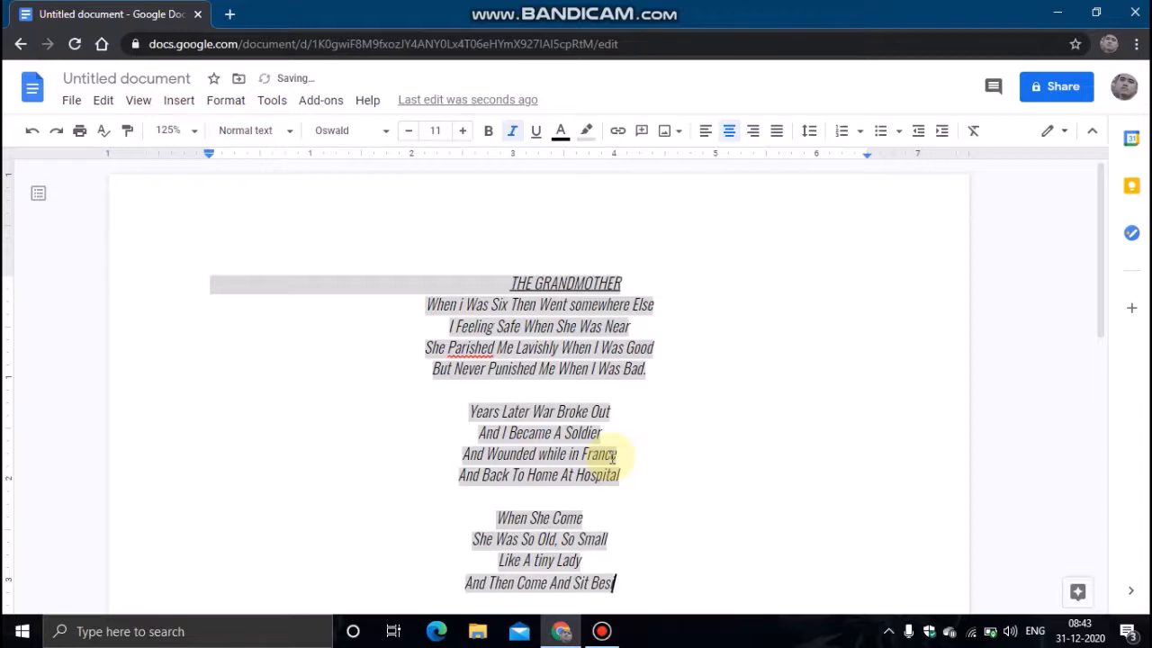
pyautogui.write('ide')
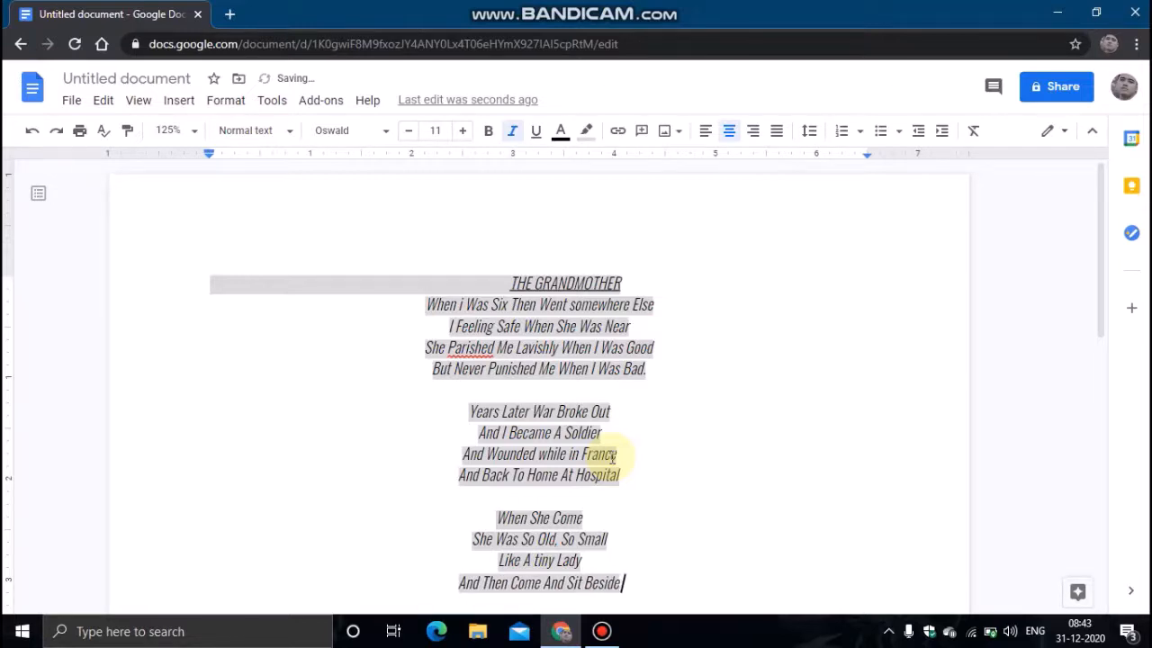
pyautogui.write(' Me')
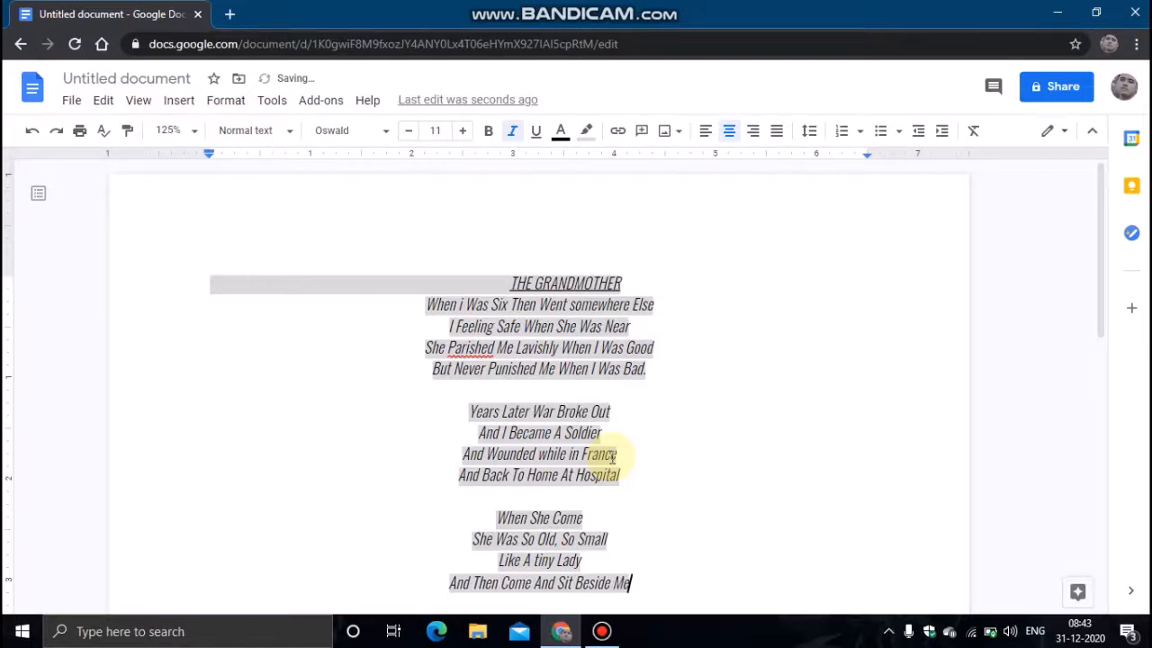
pyautogui.write('.')
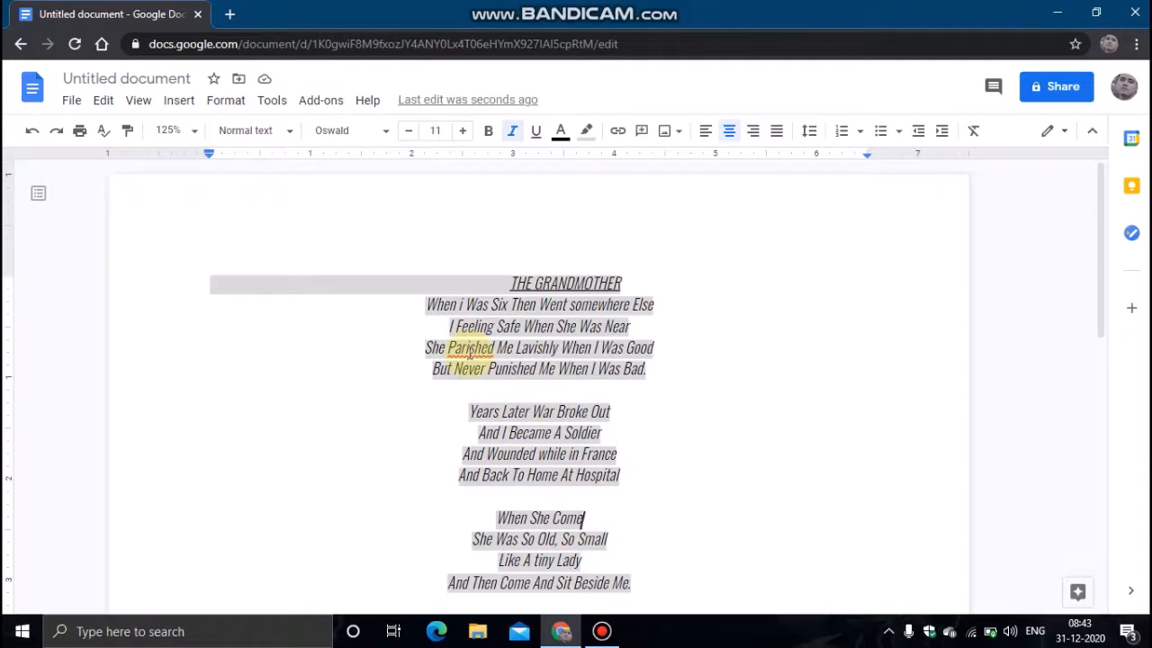
# - Replace "Parished" in the first stanza with the suggested spelling "Perished" and rewrite the word as "Parised"
pyautogui.rightClick(469, 354)
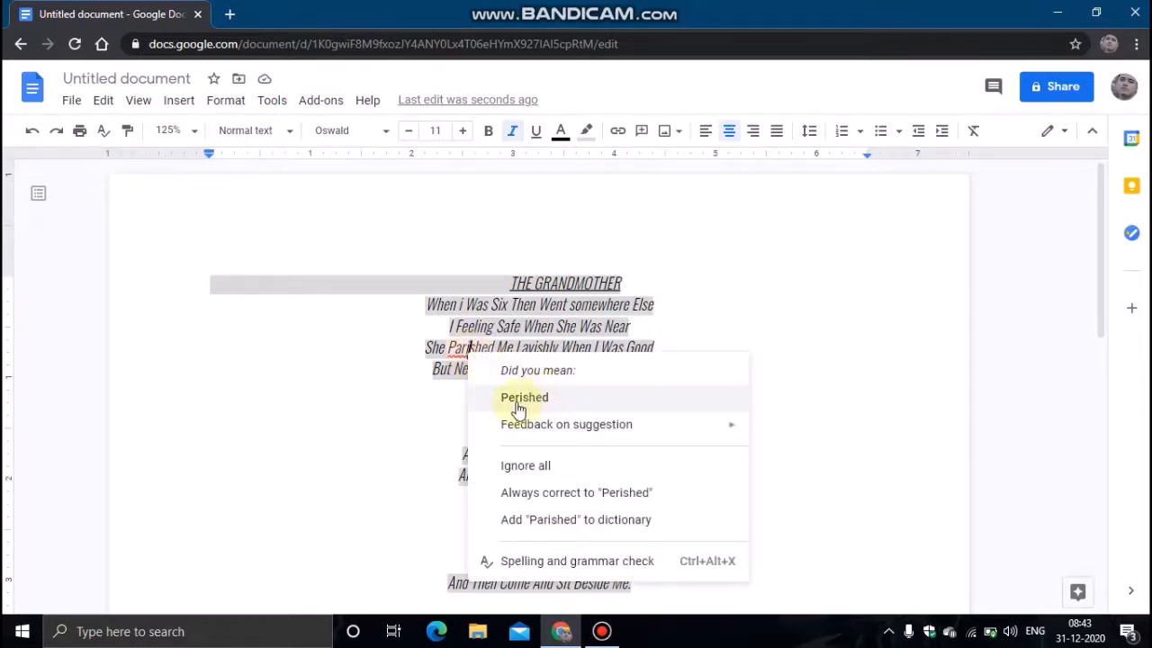
pyautogui.click(570, 401)
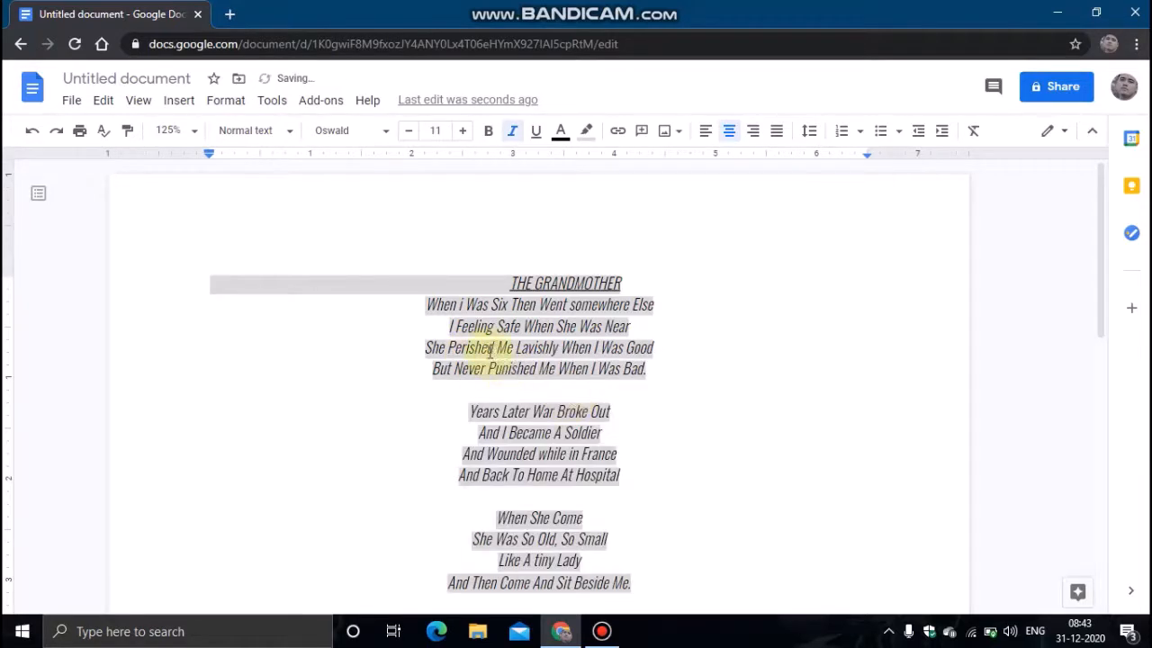
pyautogui.press('BackSpace')
pyautogui.press('BackSpace')
pyautogui.press('BackSpace')
pyautogui.press('BackSpace')
pyautogui.press('BackSpace')
pyautogui.press('BackSpace')
pyautogui.press('BackSpace')
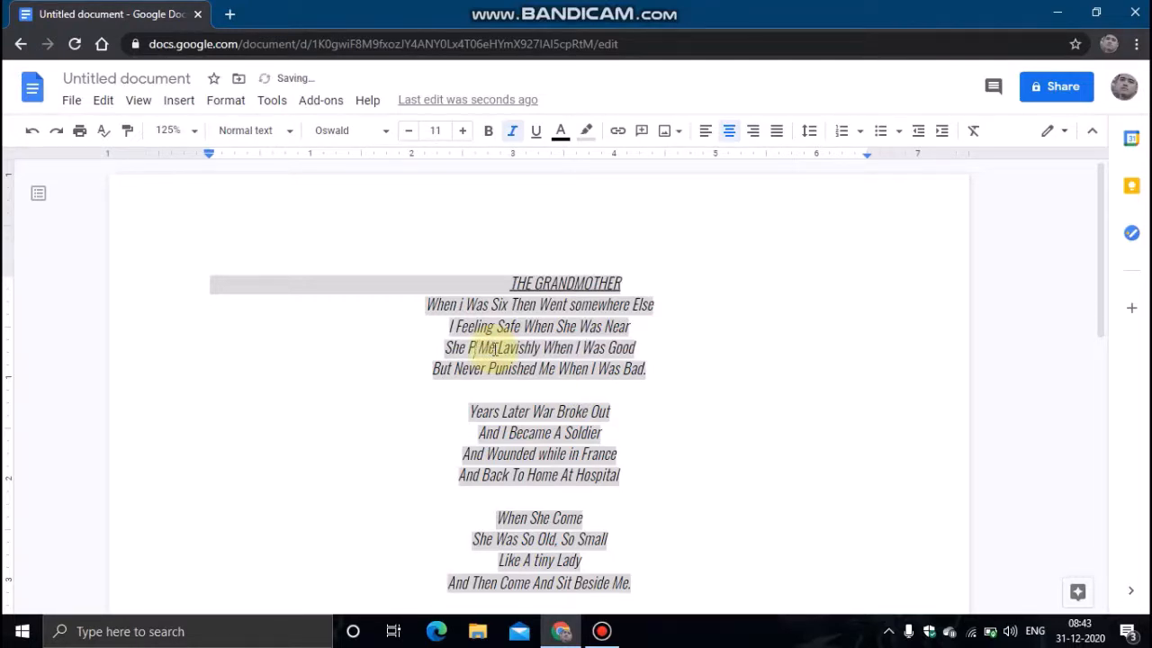
pyautogui.write('am')
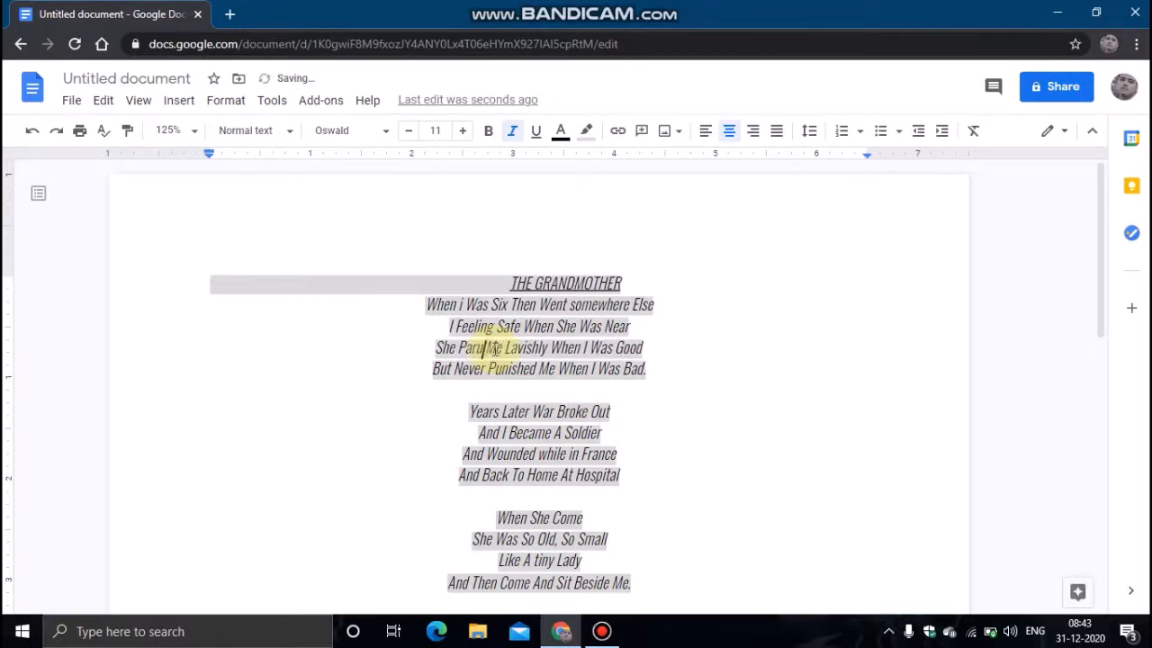
pyautogui.press('BackSpace')
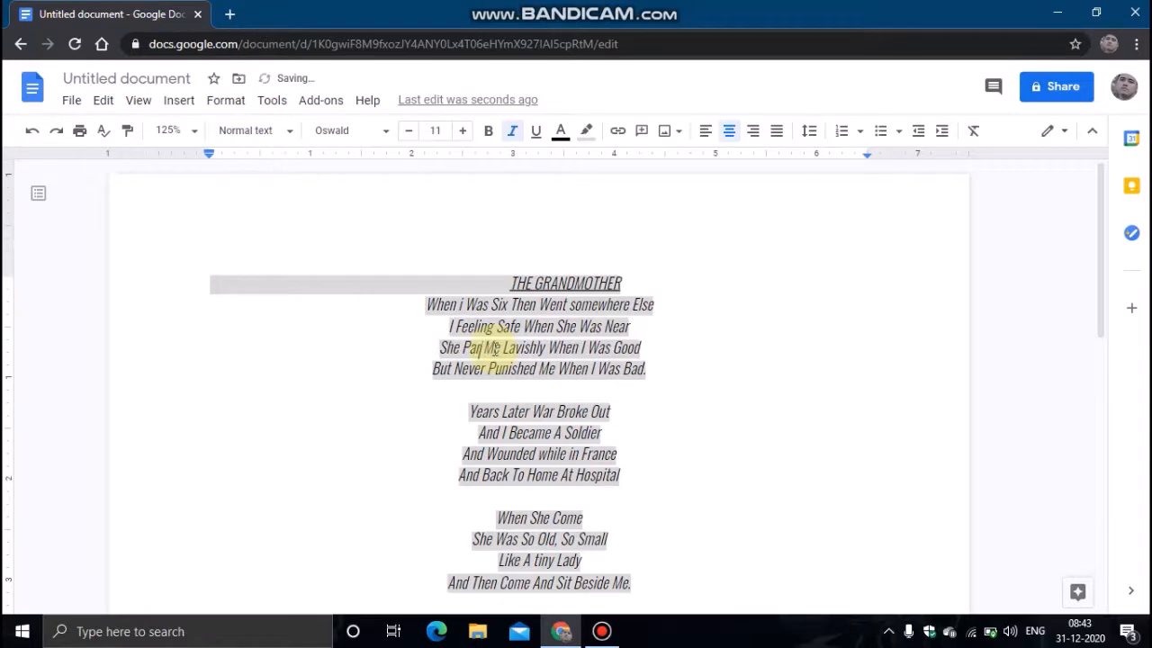
pyautogui.write('rised')
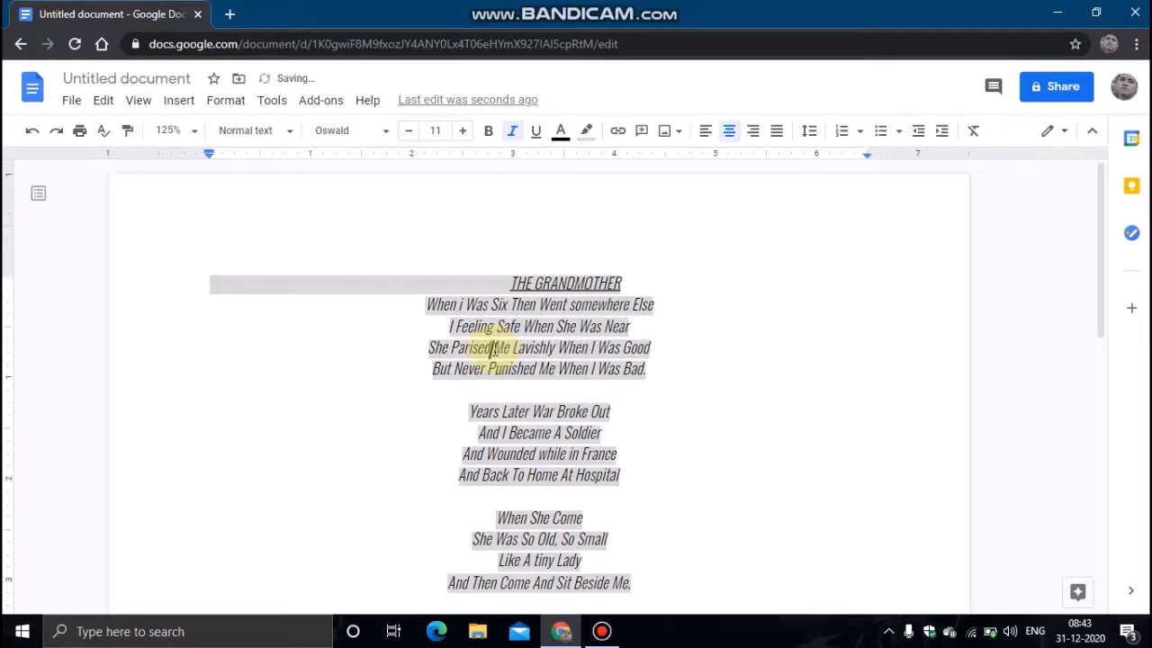
pyautogui.click(527, 474)
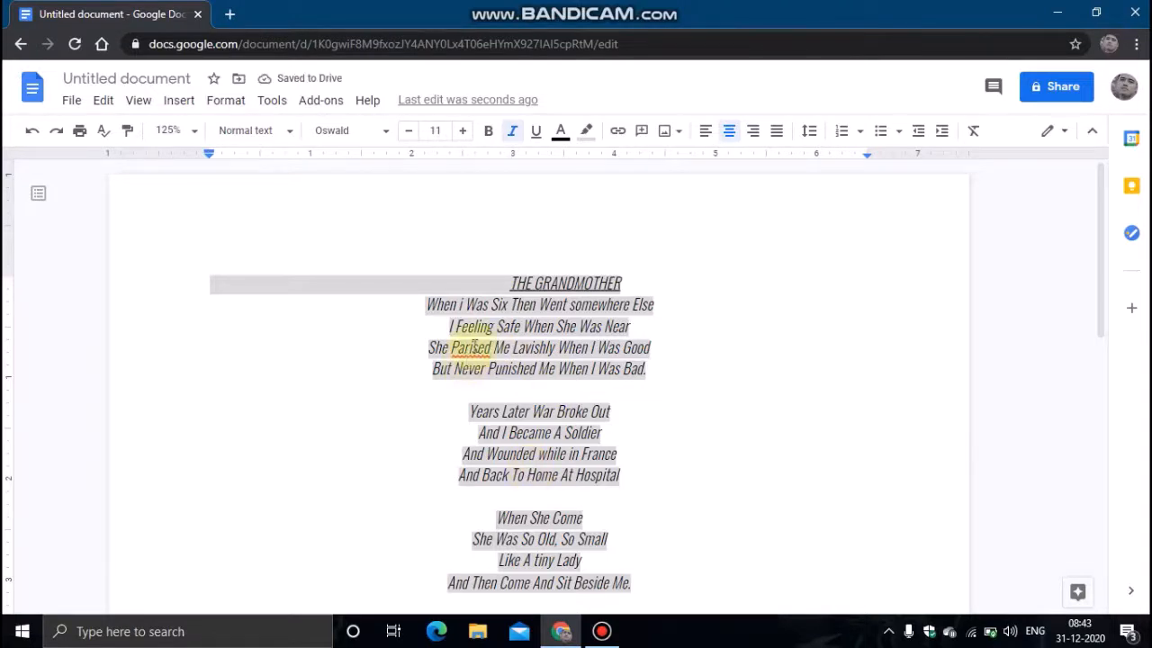
# - Ignore all spelling suggestions for the word "Parised" in the first stanza
pyautogui.rightClick(470, 347)
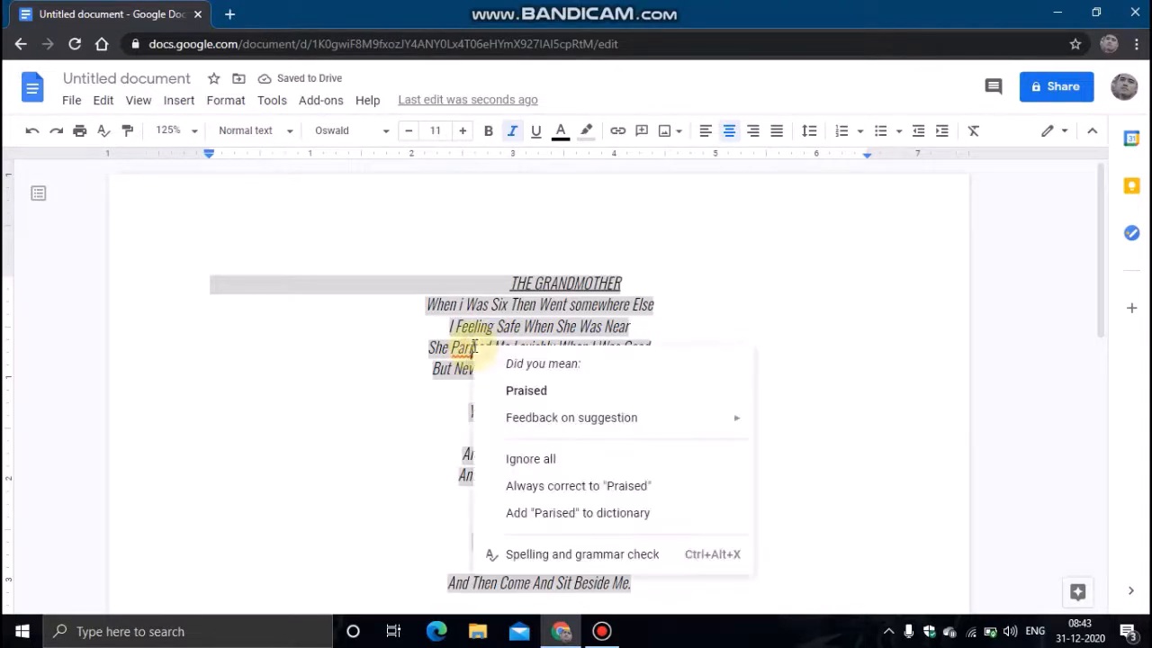
pyautogui.click(585, 461)
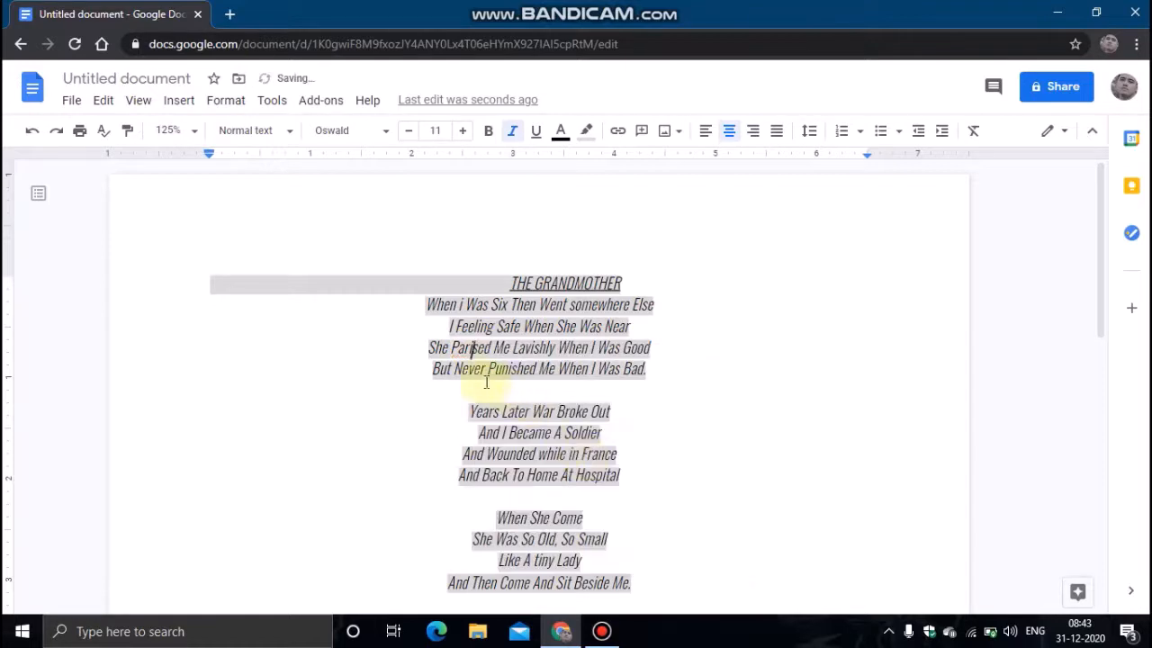
pyautogui.rightClick(477, 355)
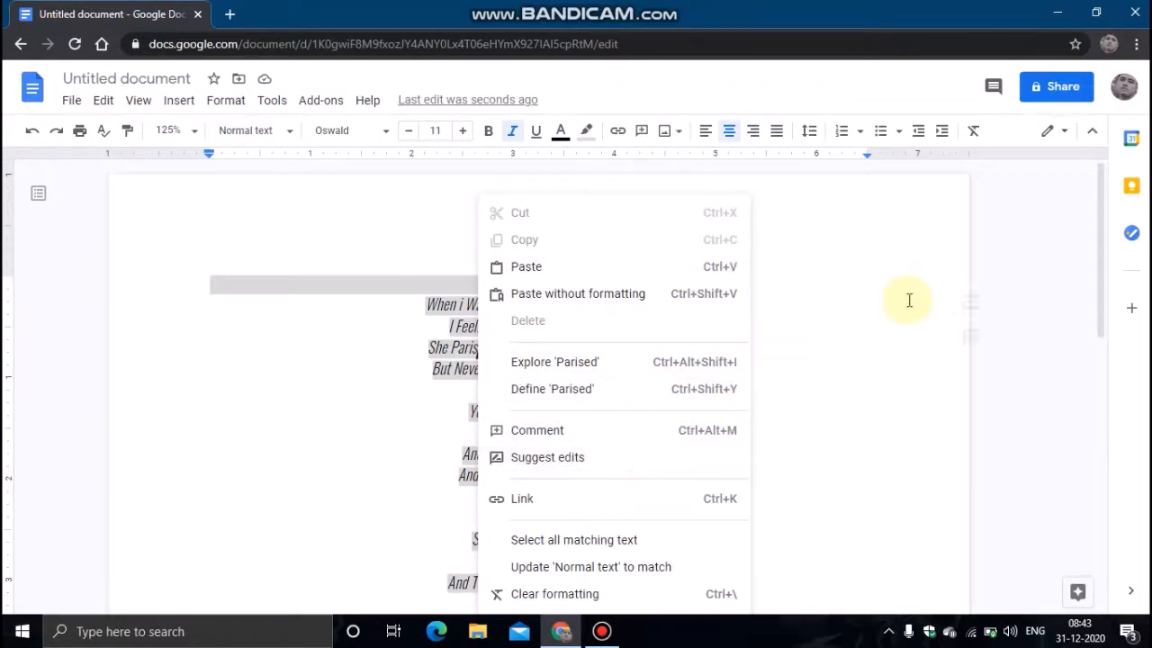
pyautogui.press('Escape')
# - Highlight the title "THE GRANDMOTHER" in yellow and replace that highlight with dark red
pyautogui.scroll(-4, 727, 411)
pyautogui.scroll(4, 727, 411)
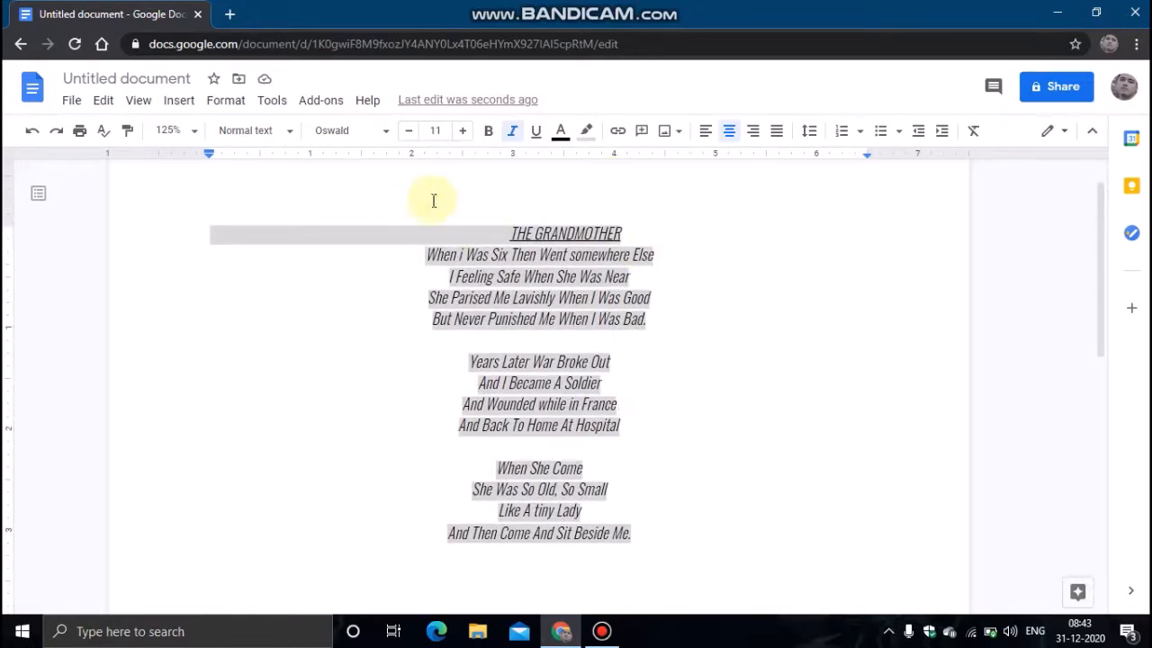
pyautogui.hotkey('ctrl', 'shift', 'j')
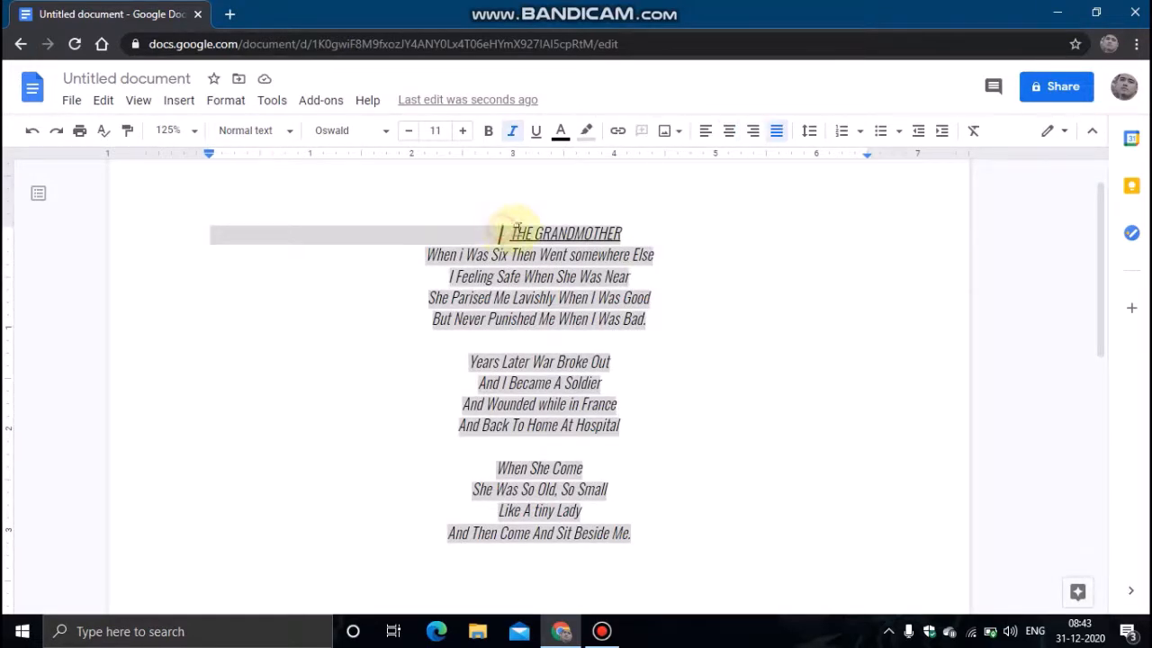
pyautogui.moveTo(503, 232); pyautogui.dragTo(635, 232)
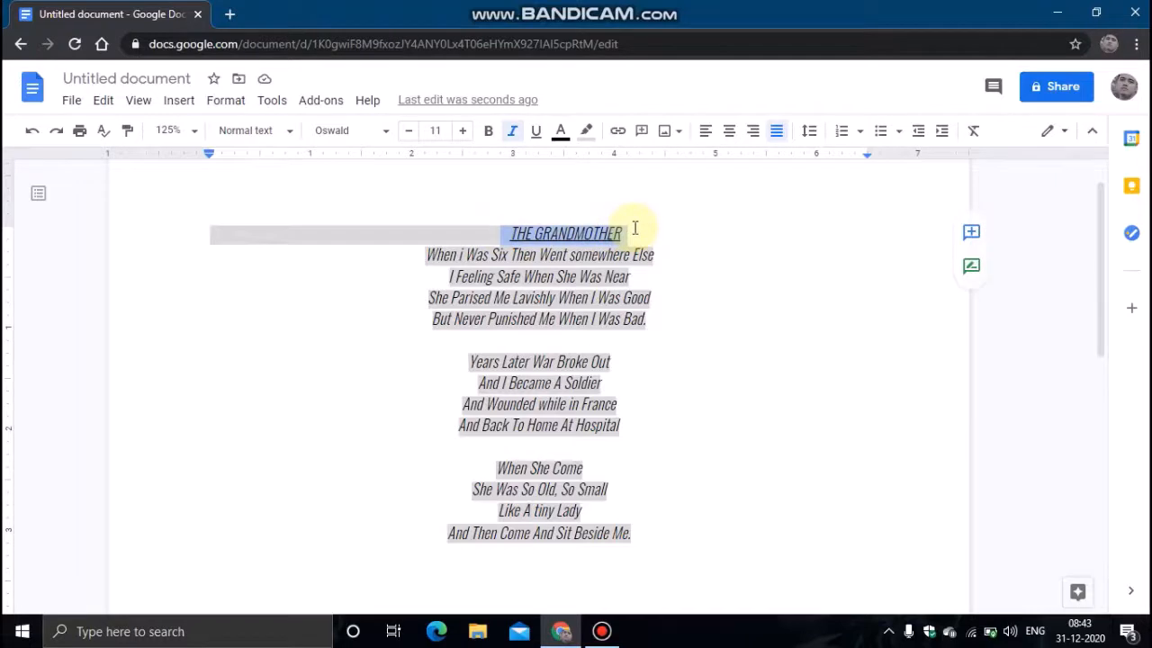
pyautogui.click(586, 132)
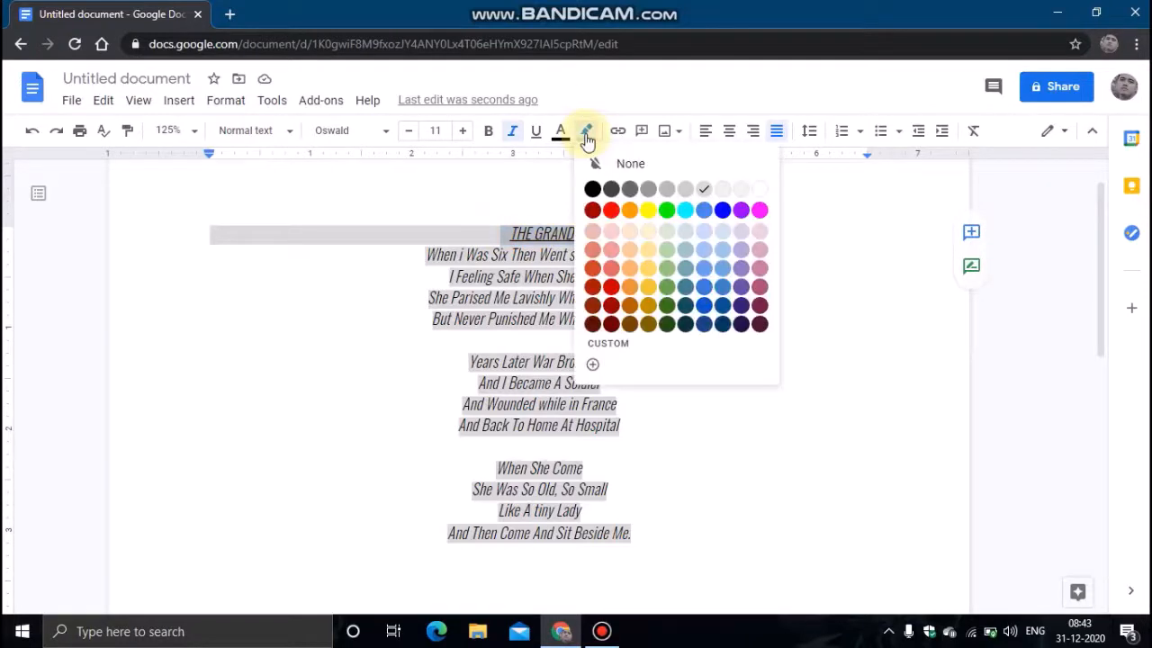
pyautogui.click(649, 211)
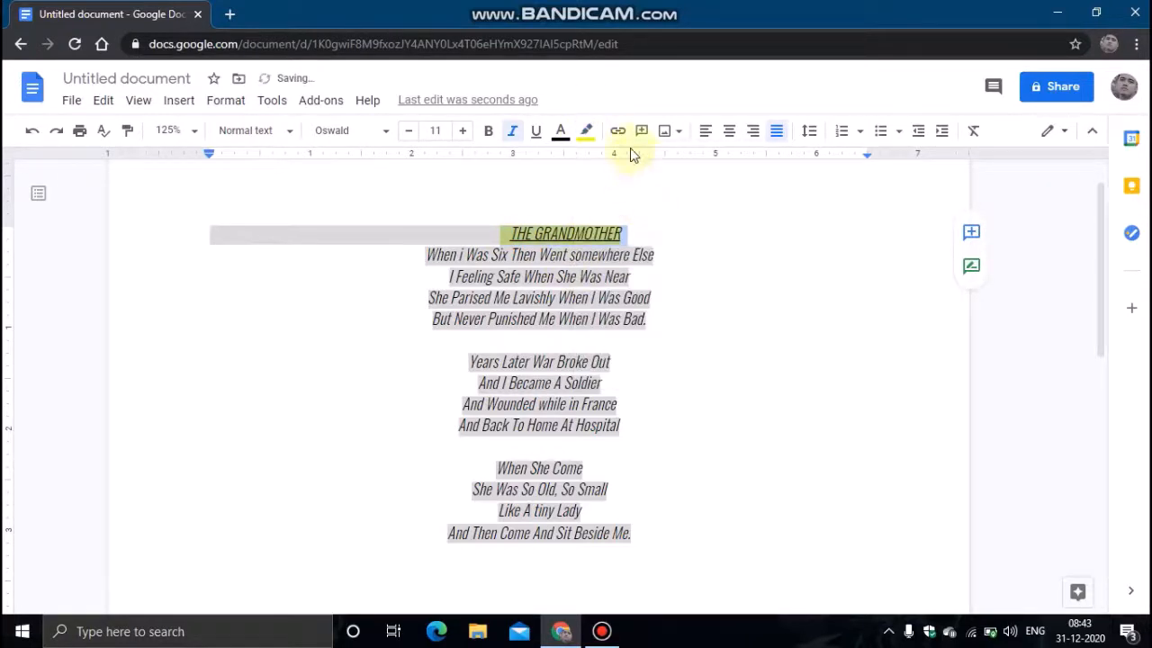
pyautogui.click(590, 135)
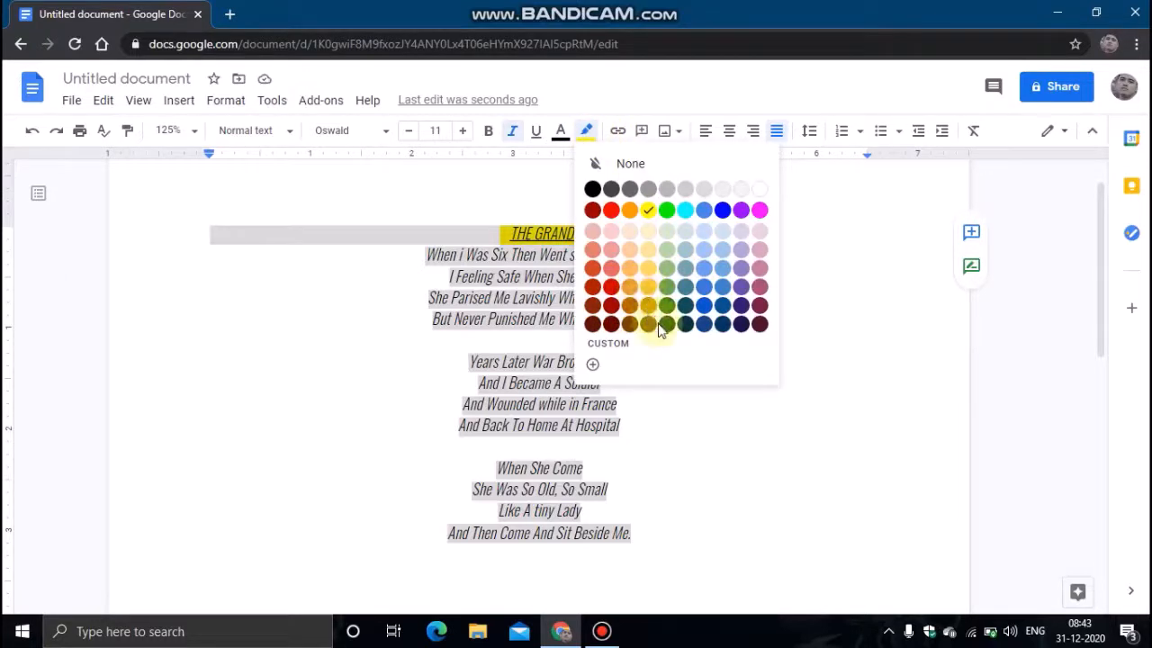
pyautogui.click(610, 288)
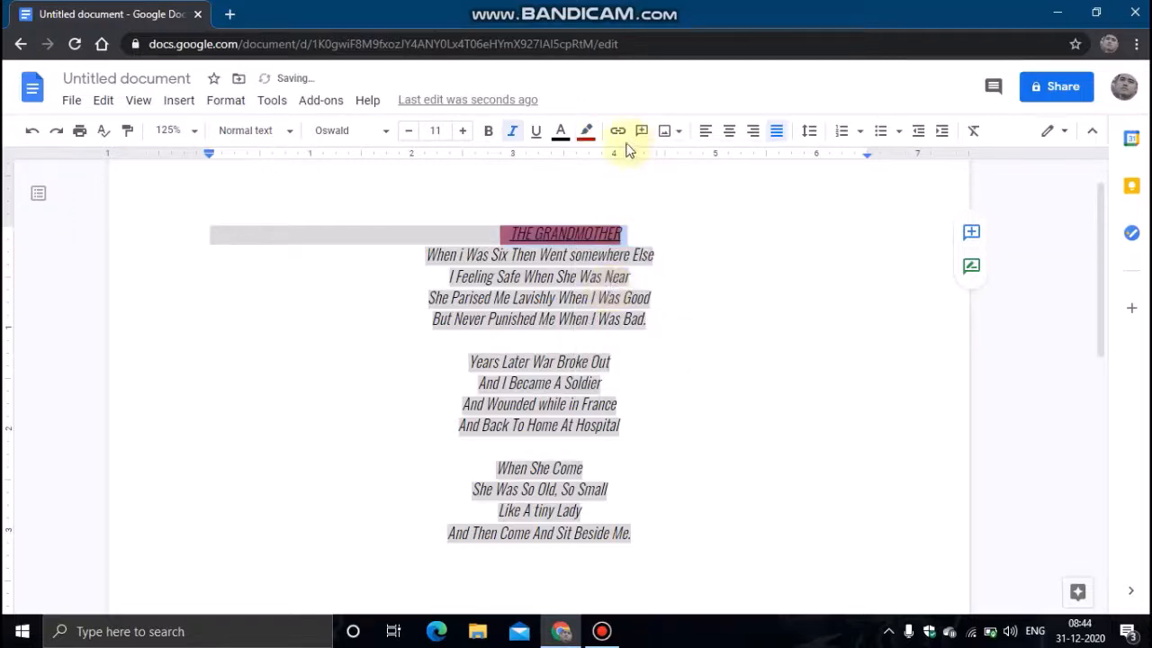
pyautogui.click(585, 133)
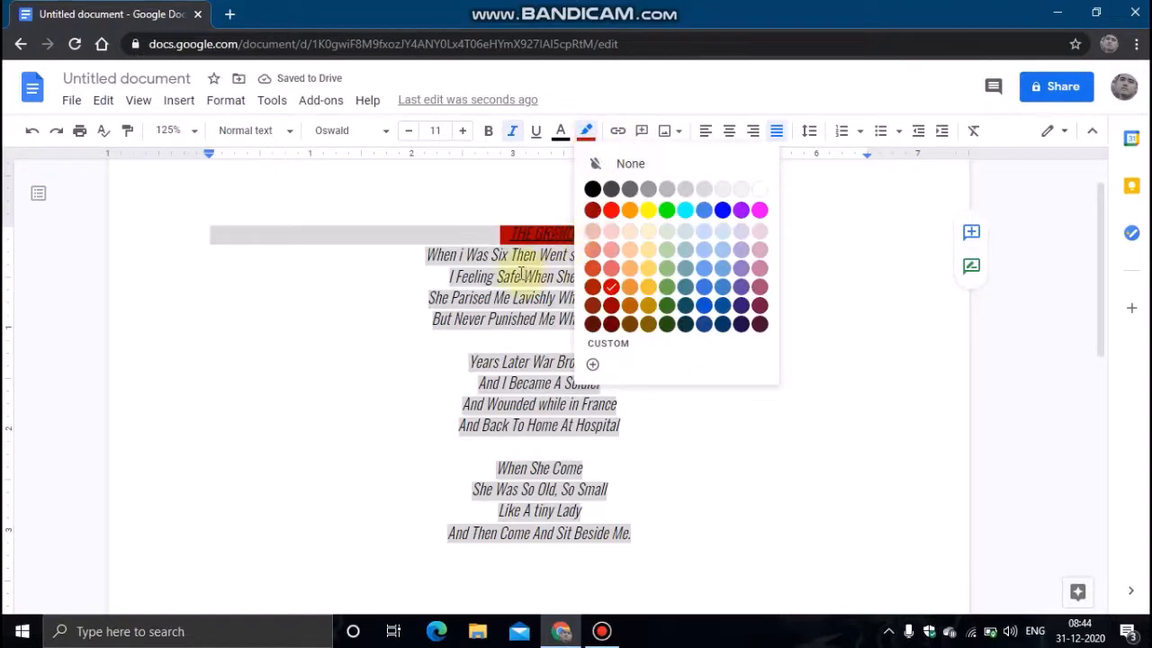
pyautogui.click(418, 314)
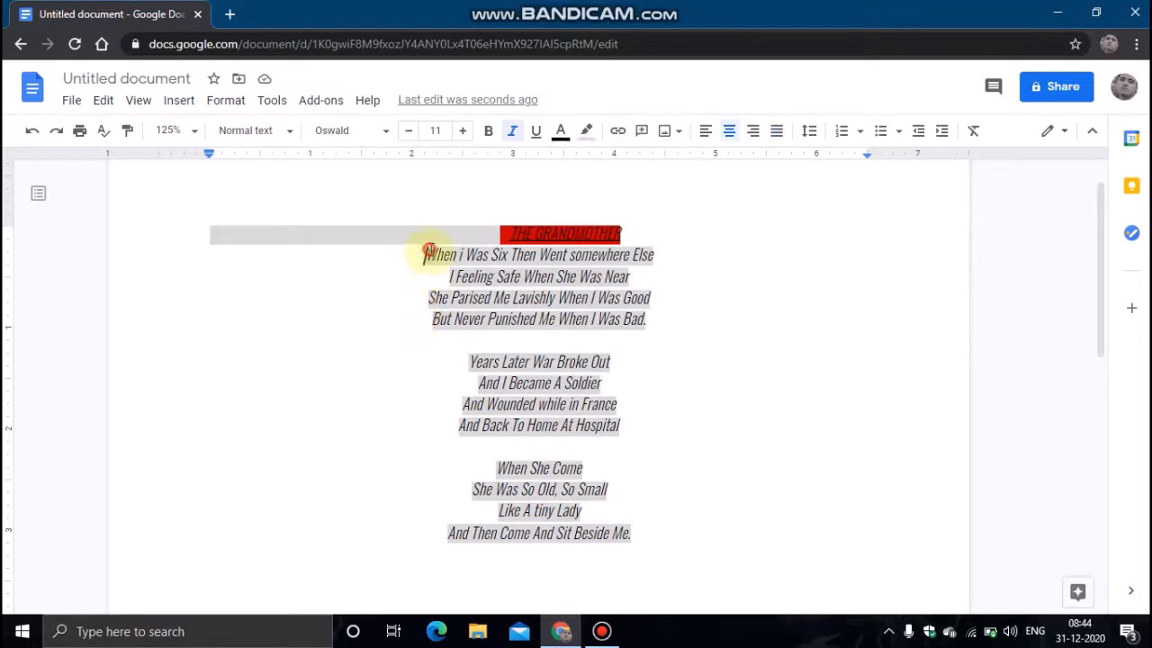
# - Highlight the four lines of the first stanza in blue
pyautogui.moveTo(426, 255); pyautogui.dragTo(634, 321)
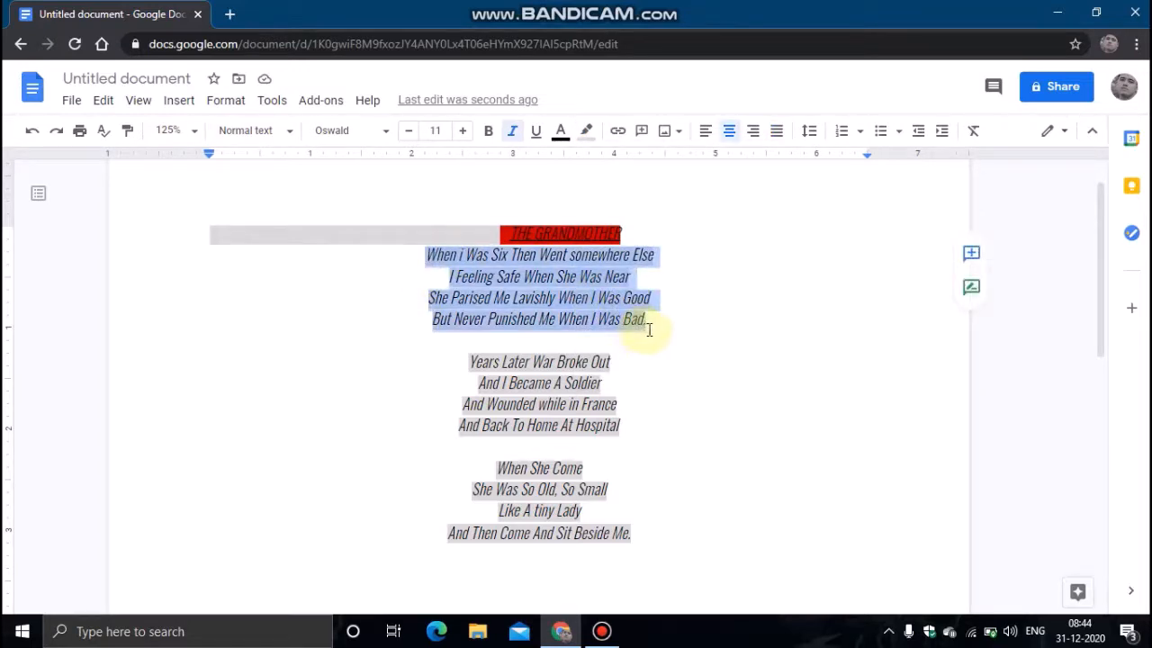
pyautogui.click(585, 130)
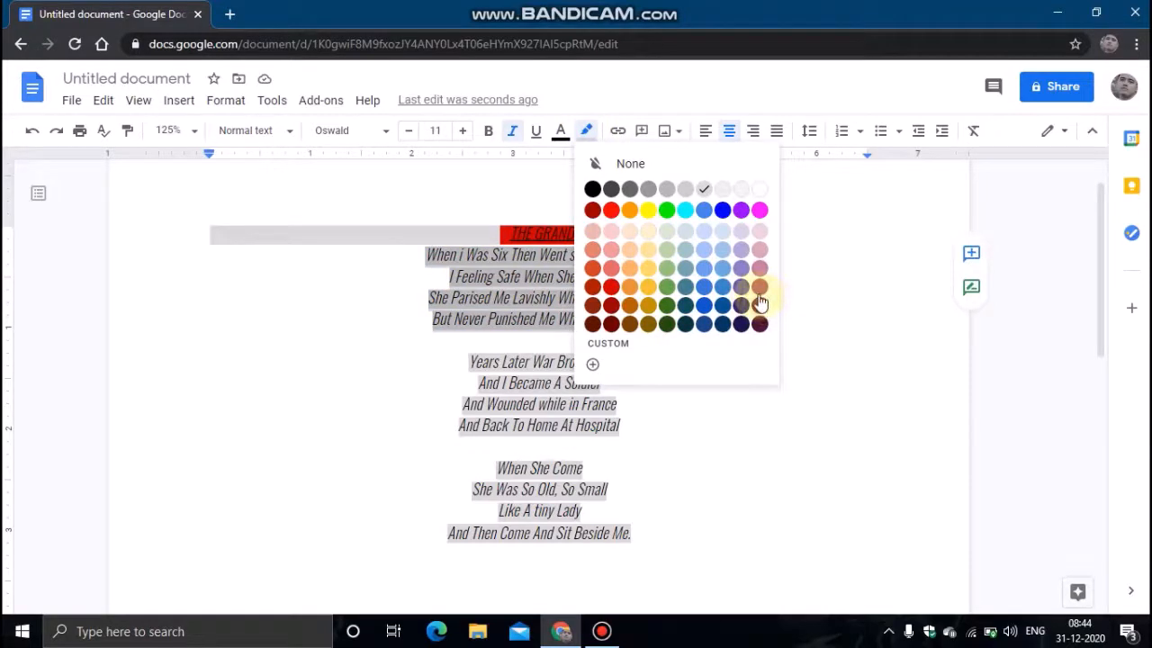
pyautogui.click(722, 209)
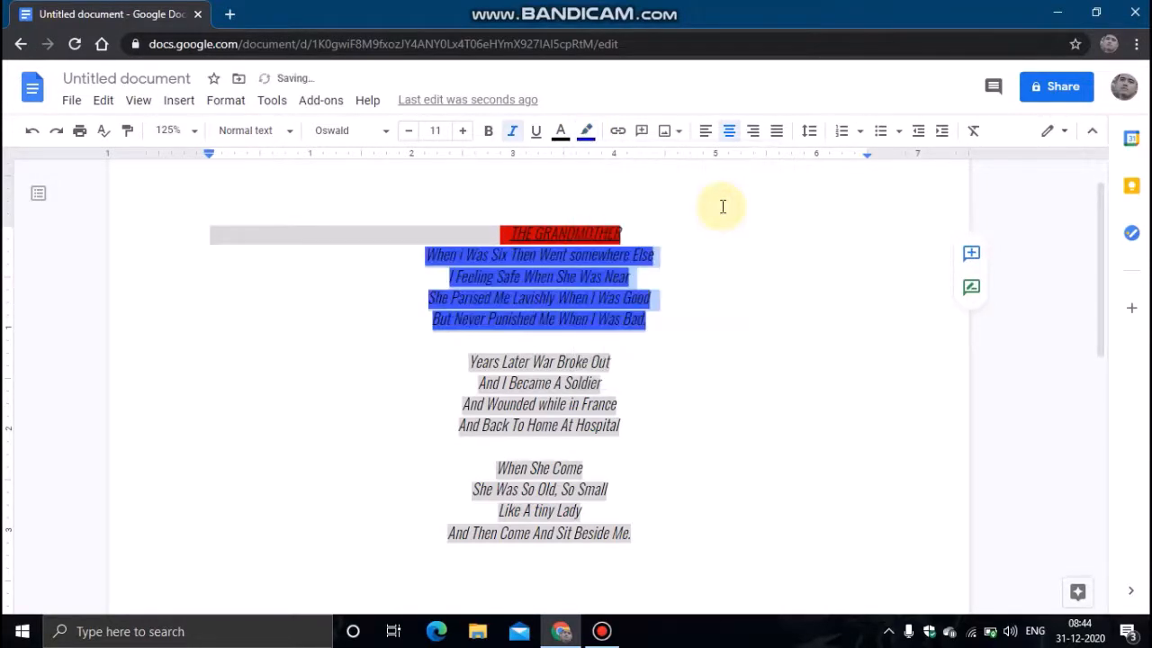
pyautogui.click(689, 368)
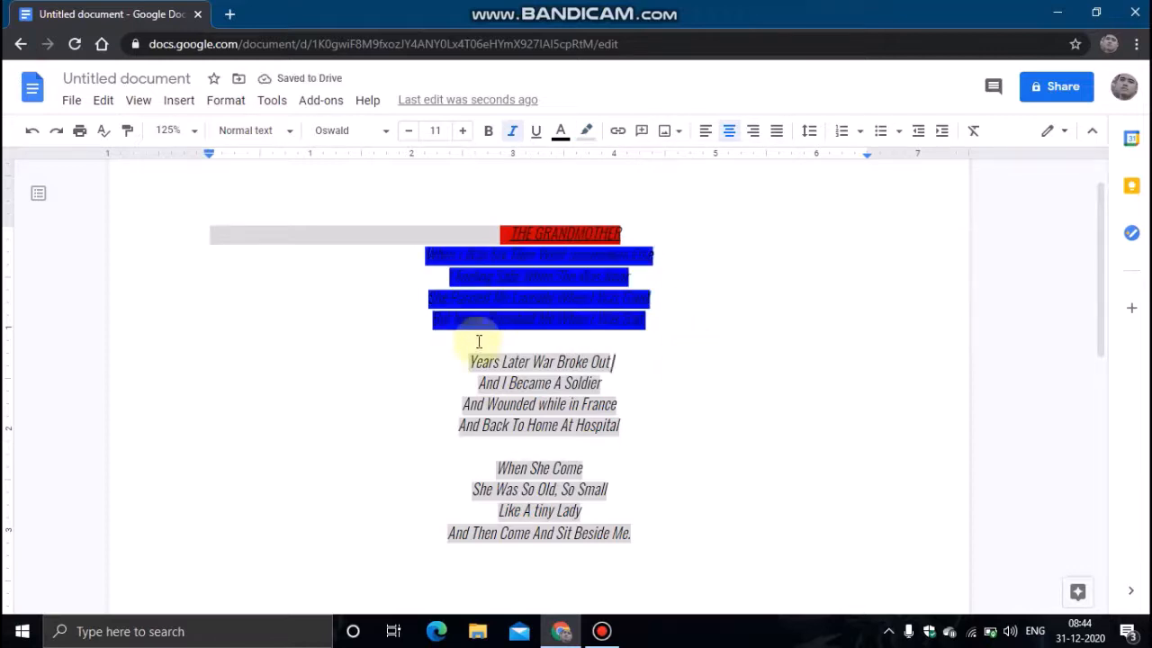
# - Highlight the second stanza, from "Years Later War Broke Out" to "And Back To Home At Hospital", in green
pyautogui.moveTo(467, 361); pyautogui.dragTo(627, 426)
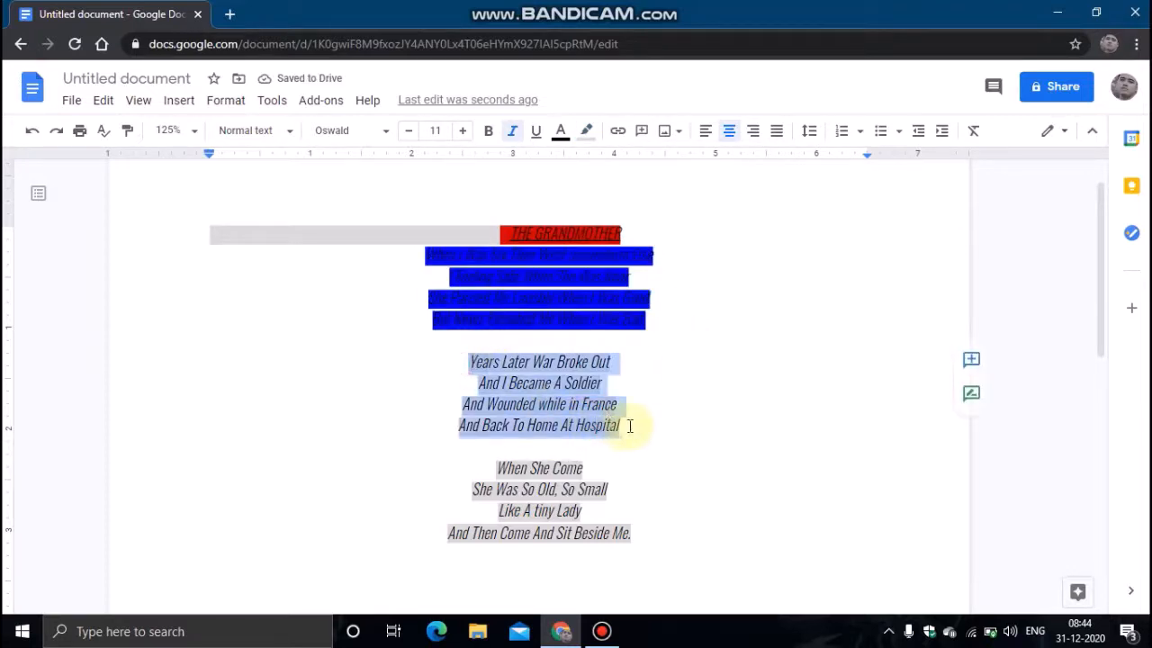
pyautogui.click(588, 131)
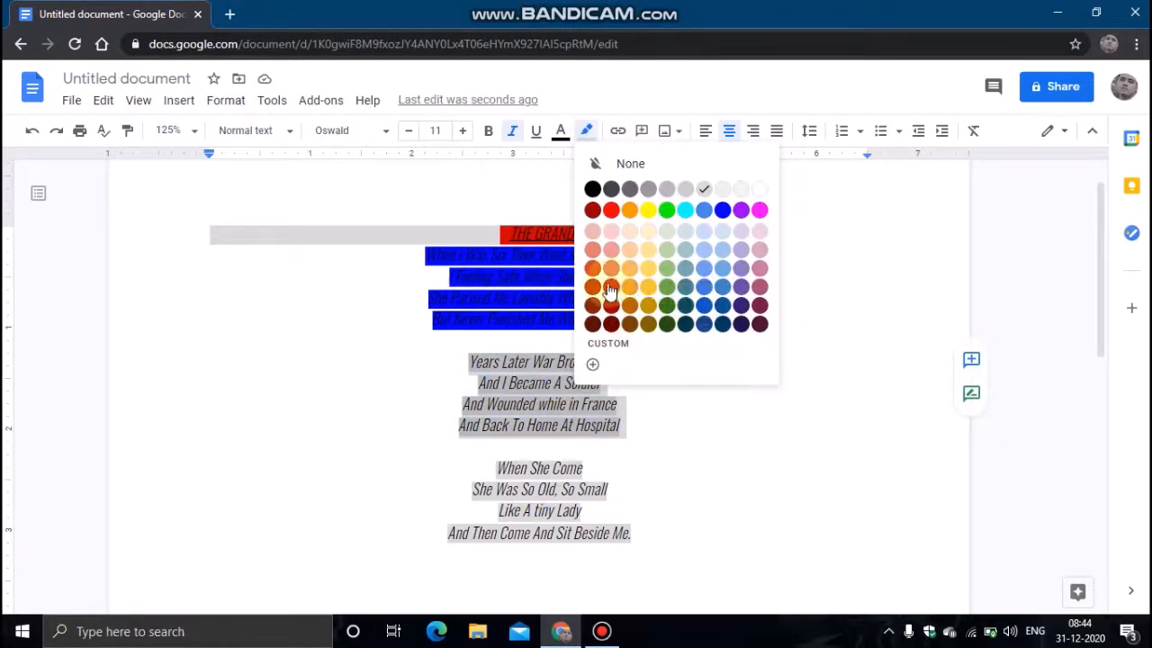
pyautogui.click(667, 212)
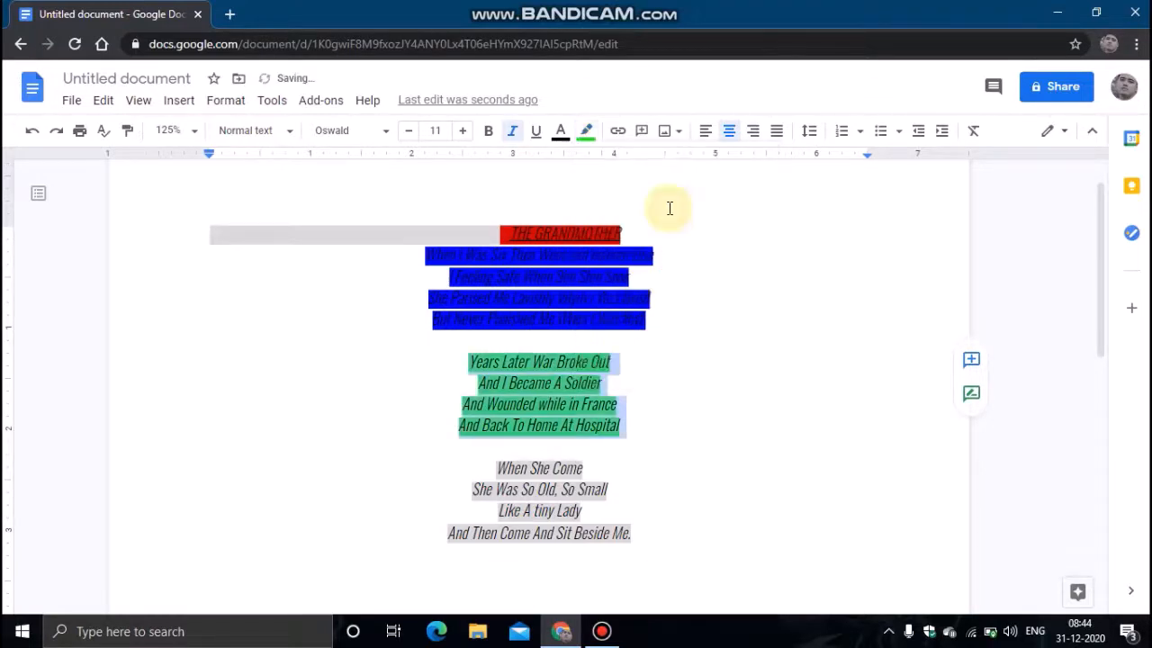
pyautogui.click(650, 413)
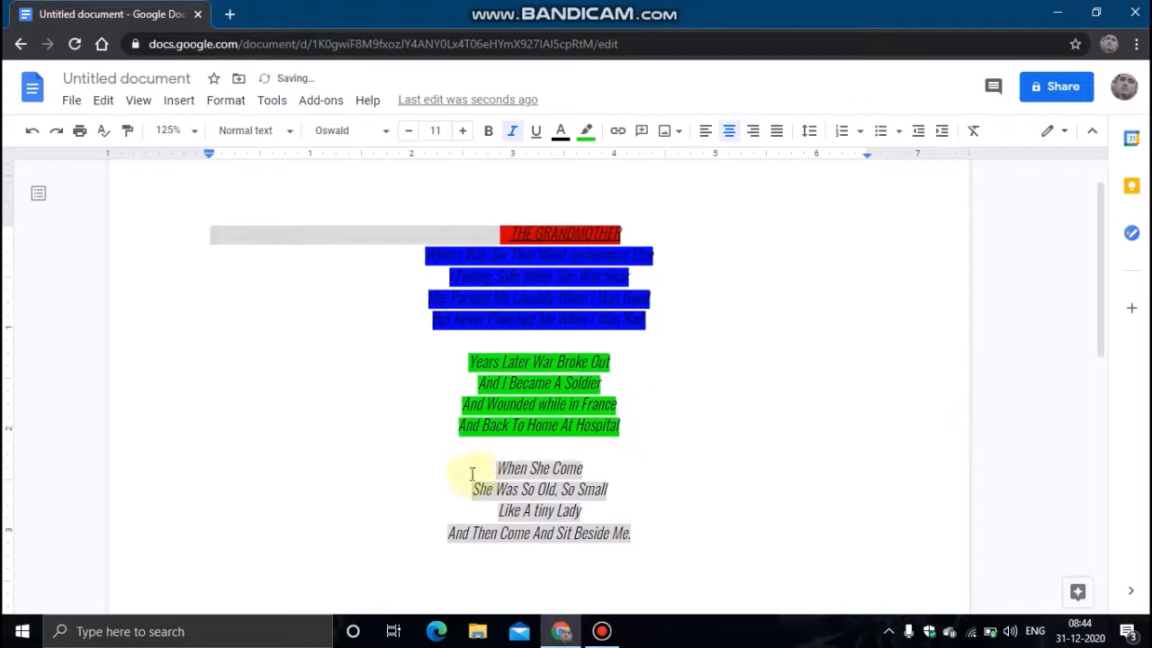
# - Highlight the third stanza, from "When She Come" to "And Then Come And Sit Beside Me.", in cyan
pyautogui.moveTo(493, 468); pyautogui.dragTo(640, 541)
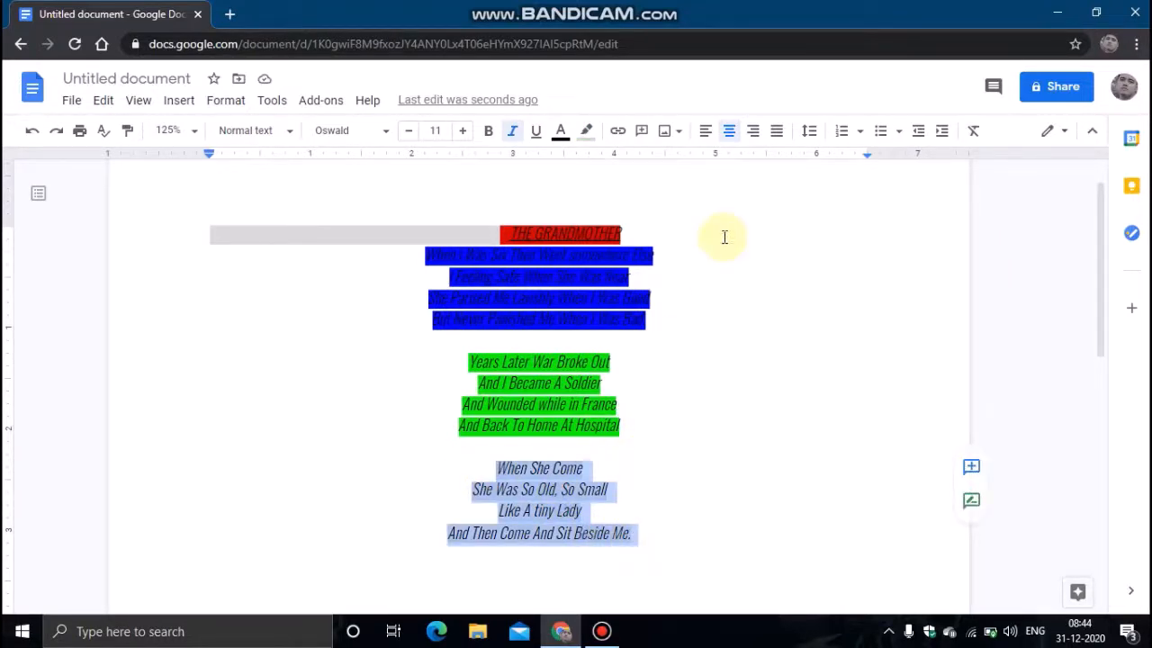
pyautogui.click(587, 131)
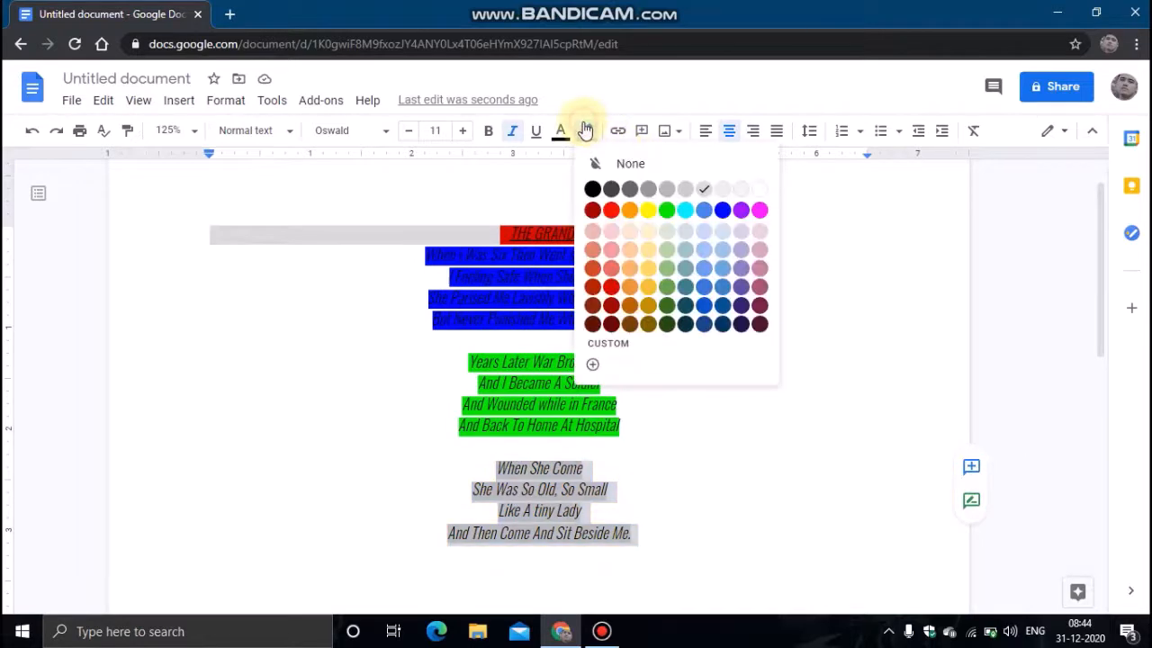
pyautogui.click(689, 206)
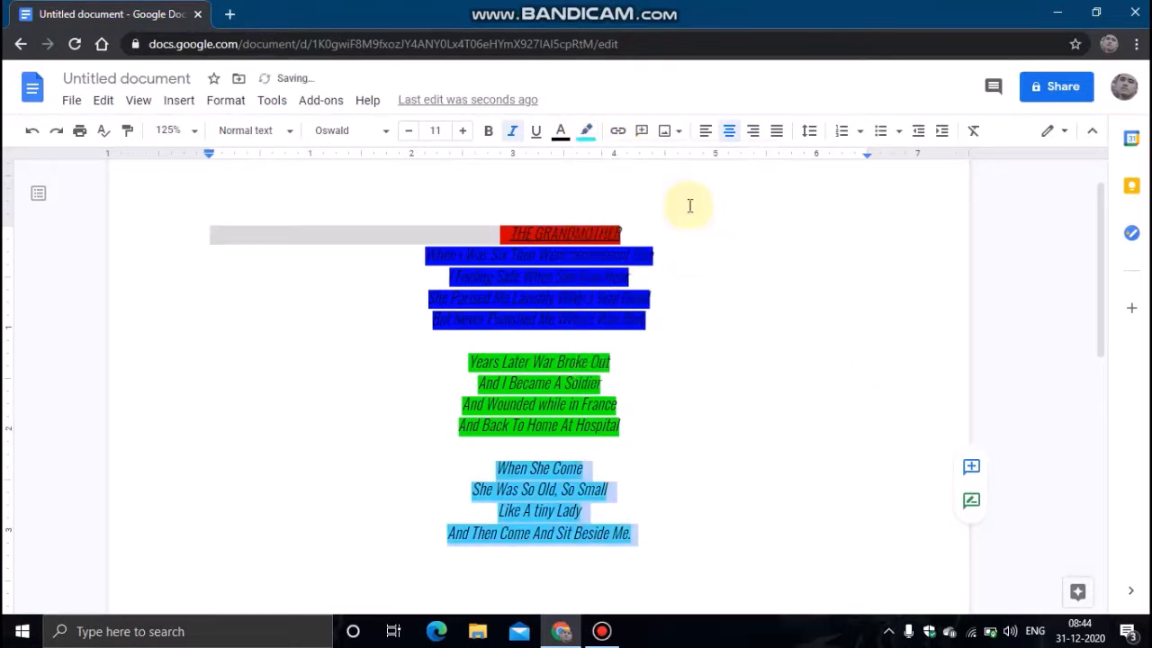
pyautogui.click(651, 298)
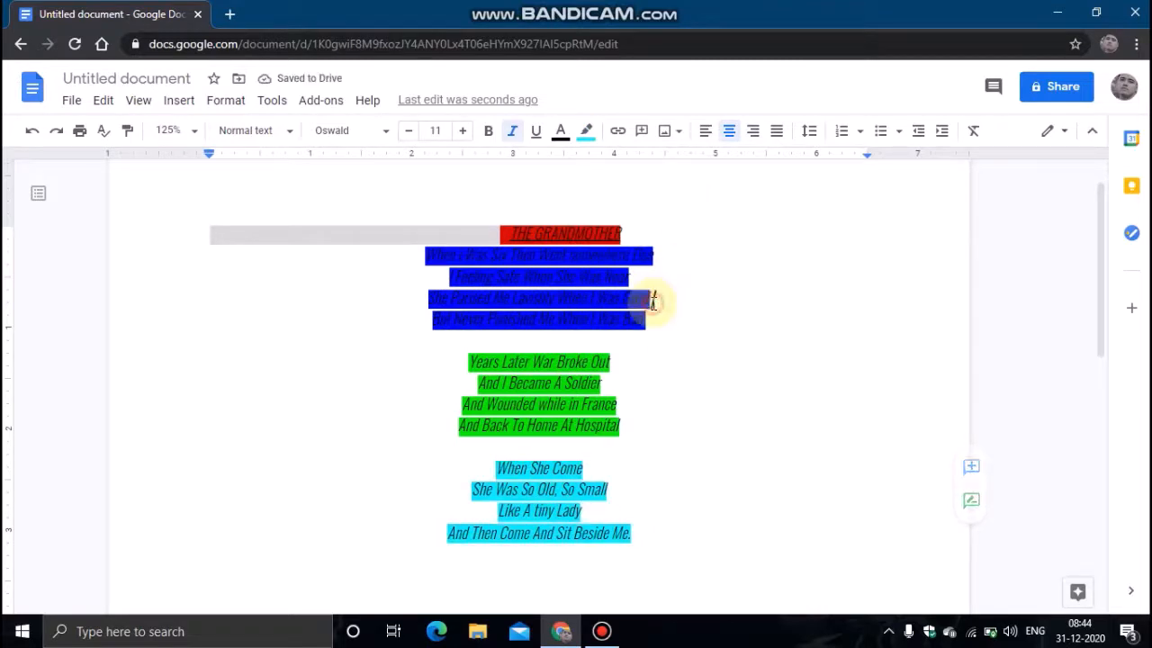